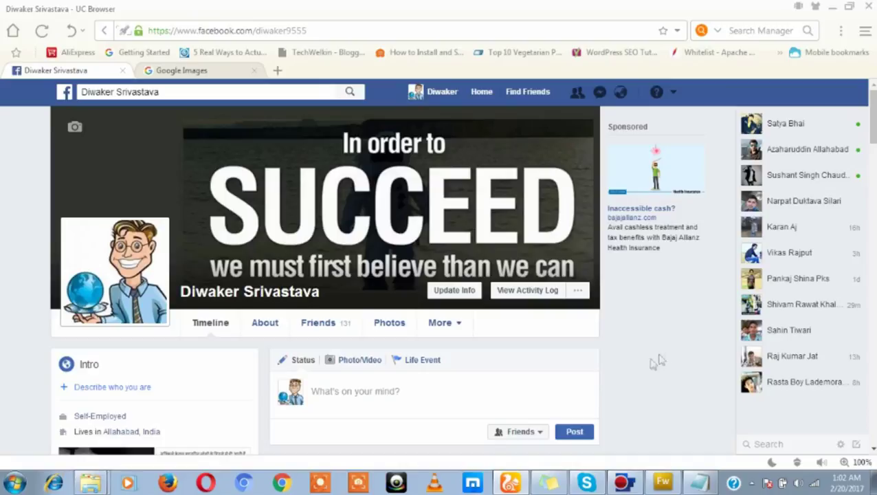
click(566, 384)
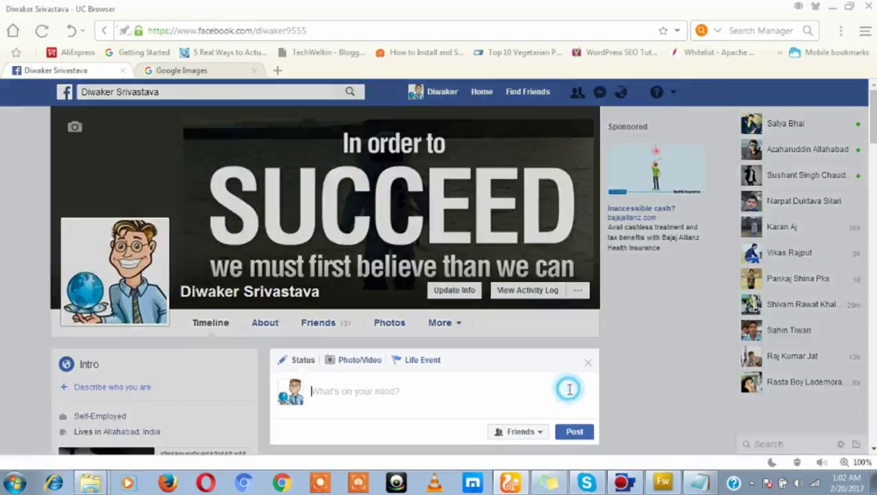
click(585, 362)
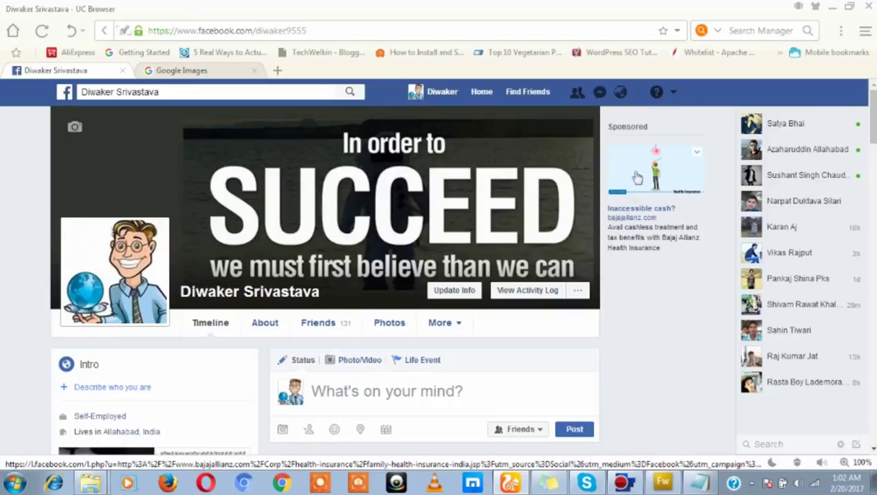
click(673, 94)
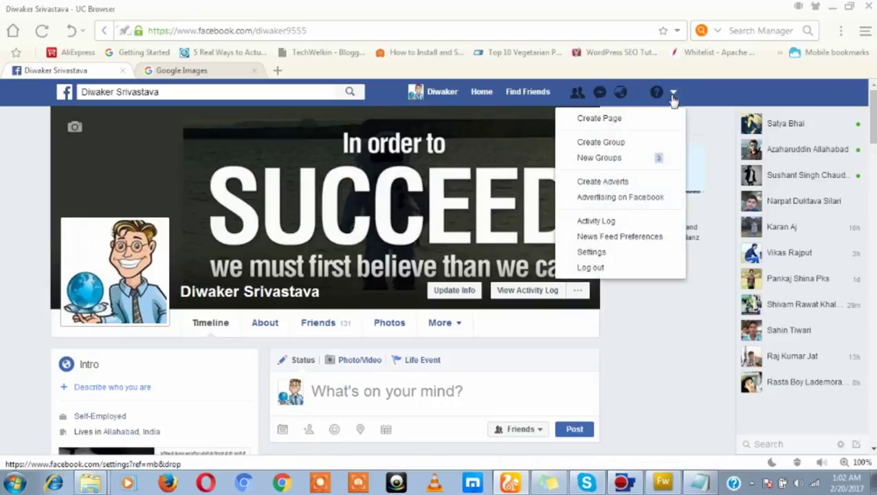
click(710, 121)
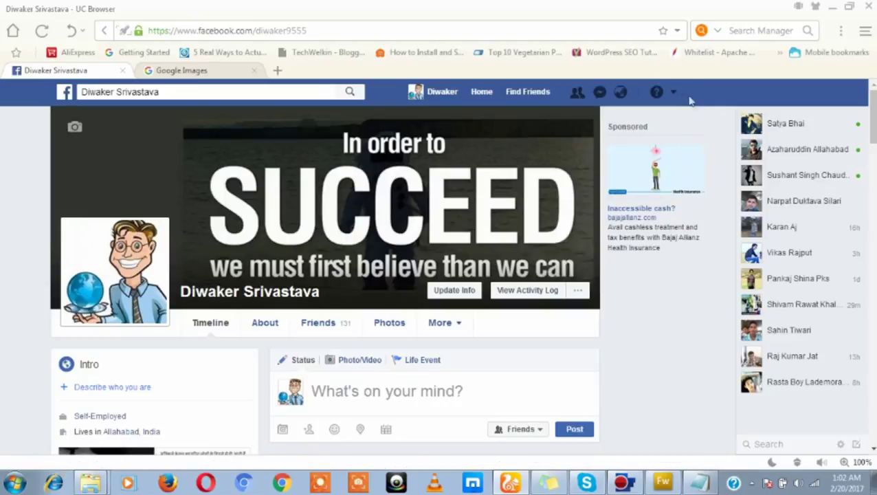
- Start creating a new Facebook Page and choose Company, Organisation or Institution as the Page type
click(673, 93)
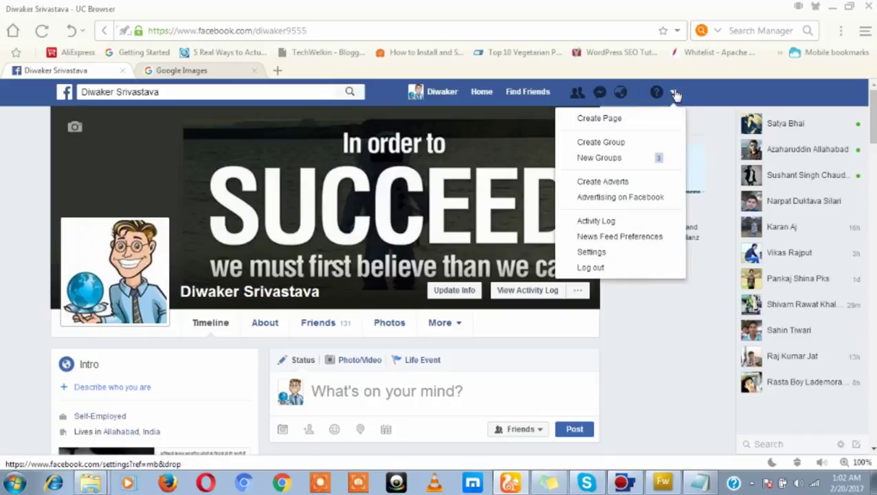
click(625, 119)
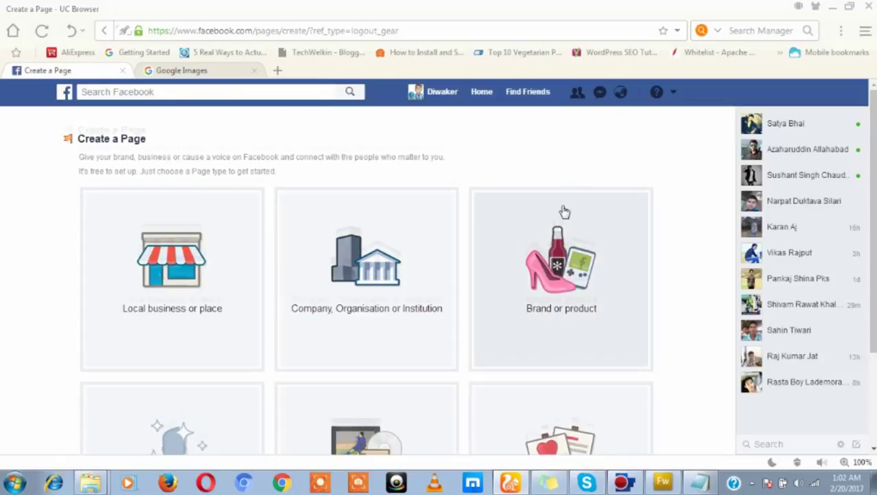
scroll(564, 211, down, 1)
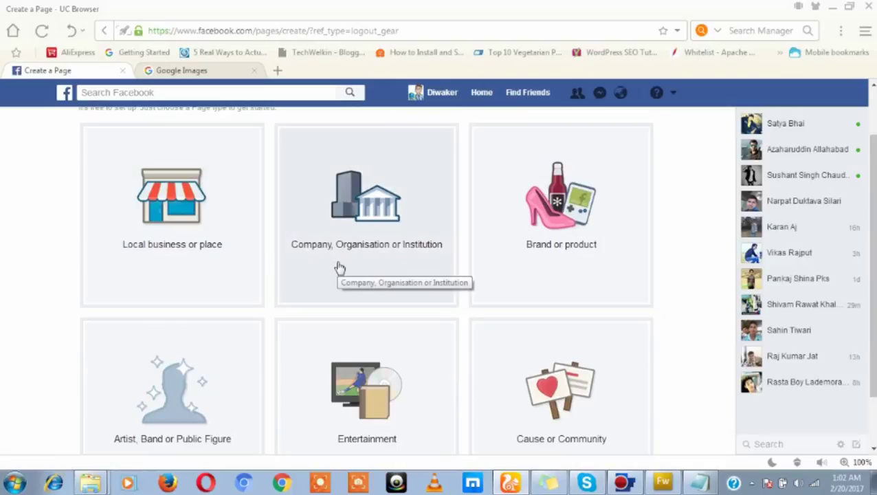
scroll(509, 297, down, 1)
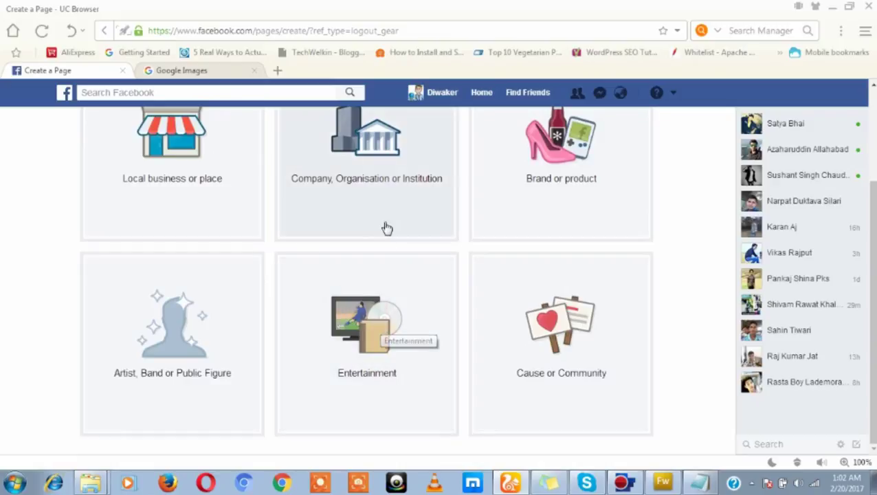
scroll(385, 230, up, 1)
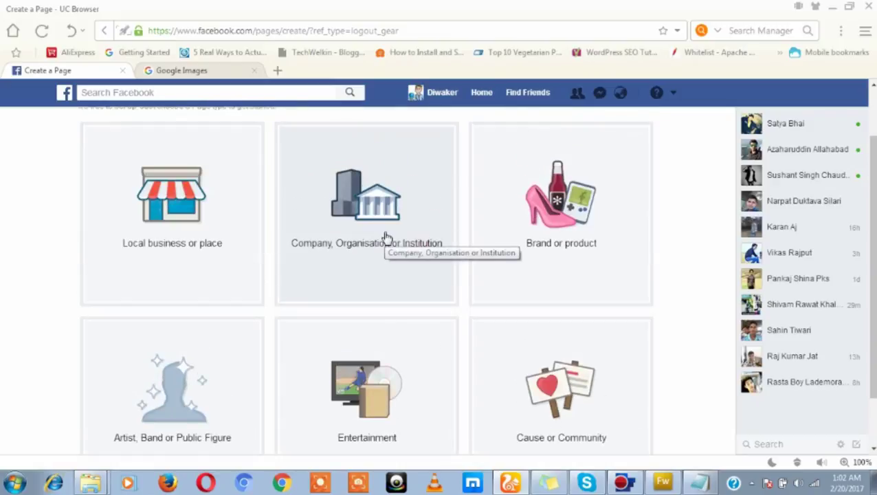
click(385, 238)
- Set the Page's category to Company
click(381, 185)
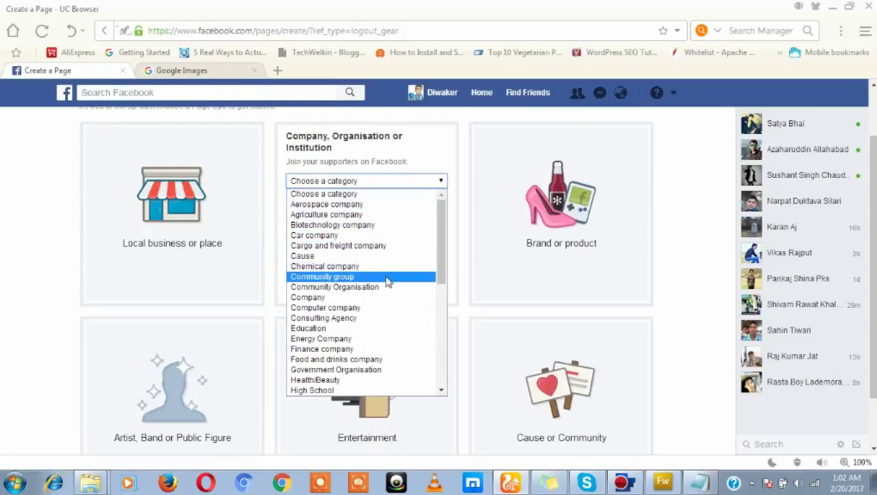
scroll(387, 279, down, 2)
scroll(387, 281, down, 2)
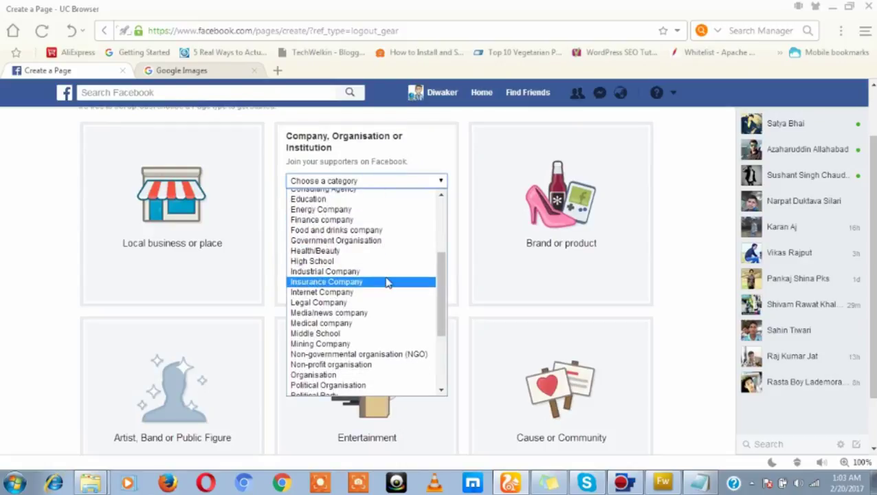
scroll(387, 283, up, 4)
scroll(388, 275, down, 1)
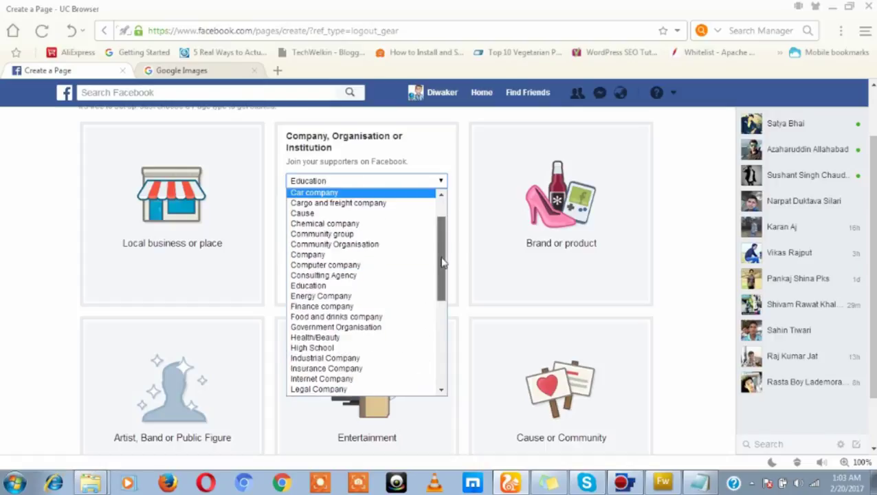
click(367, 259)
- Enter hyfytea as the company name, accept the suggested spelling Hyfytea, and create the Page
click(364, 199)
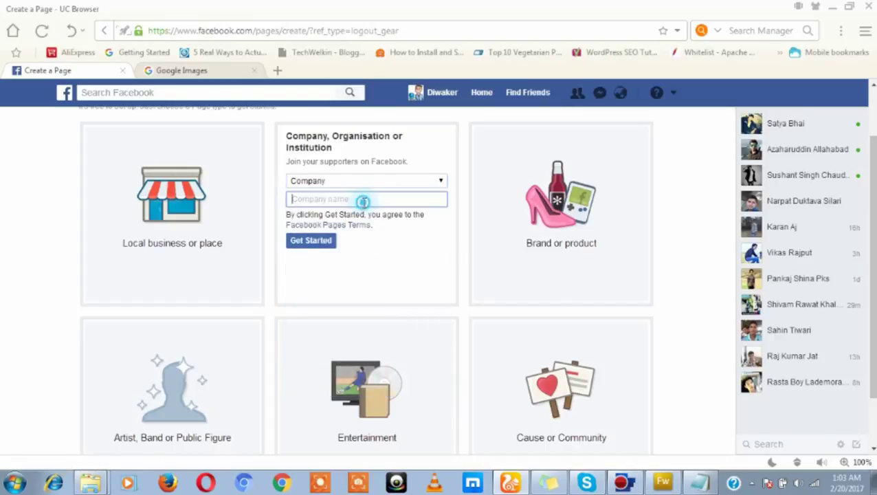
right_click(364, 200)
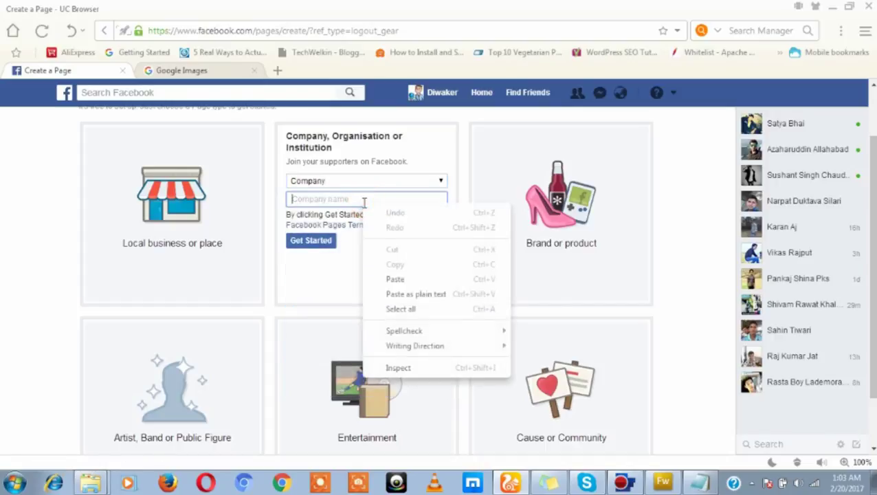
click(395, 279)
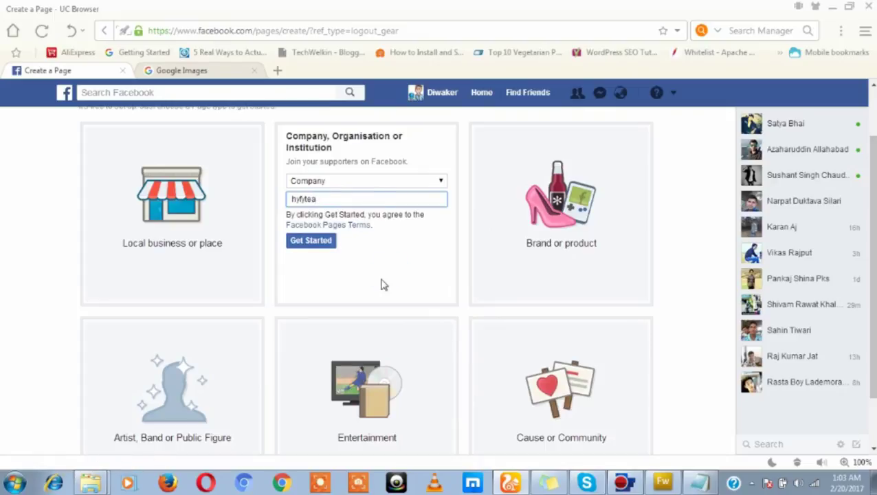
click(310, 242)
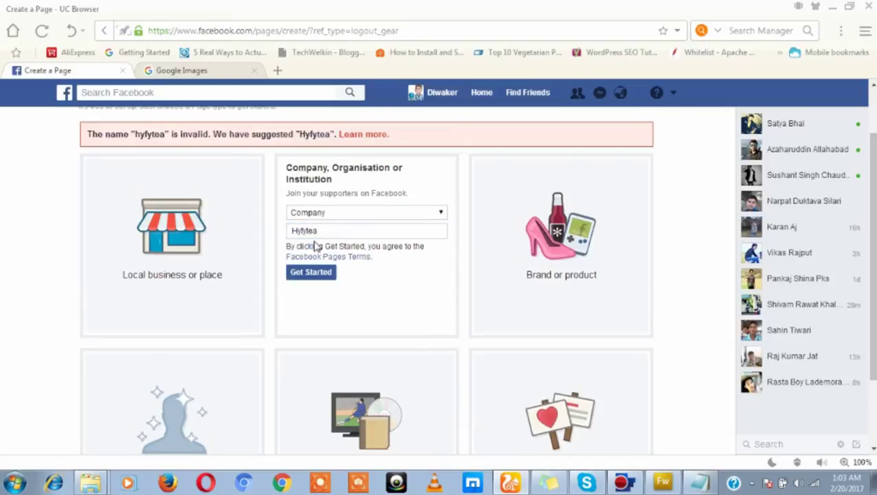
click(318, 273)
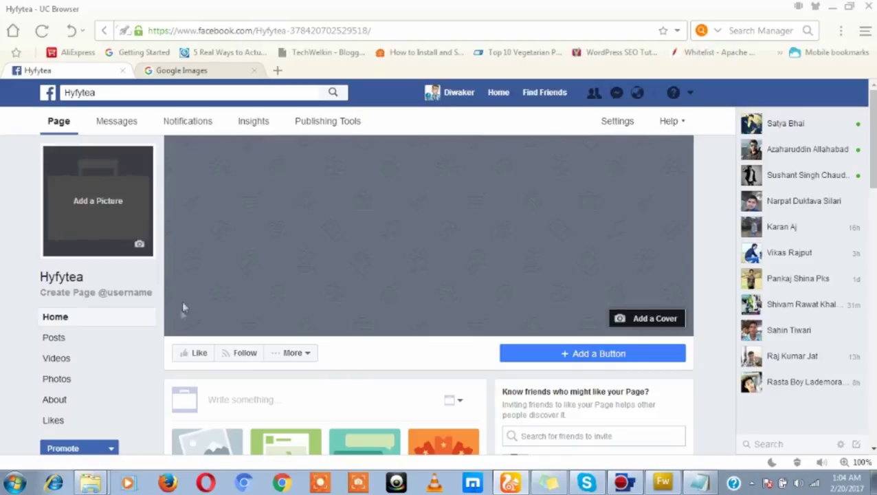
- Switch to Adobe Fireworks and create a new 700 x 300 pixel document with a white canvas at 72 pixels/inch
click(661, 481)
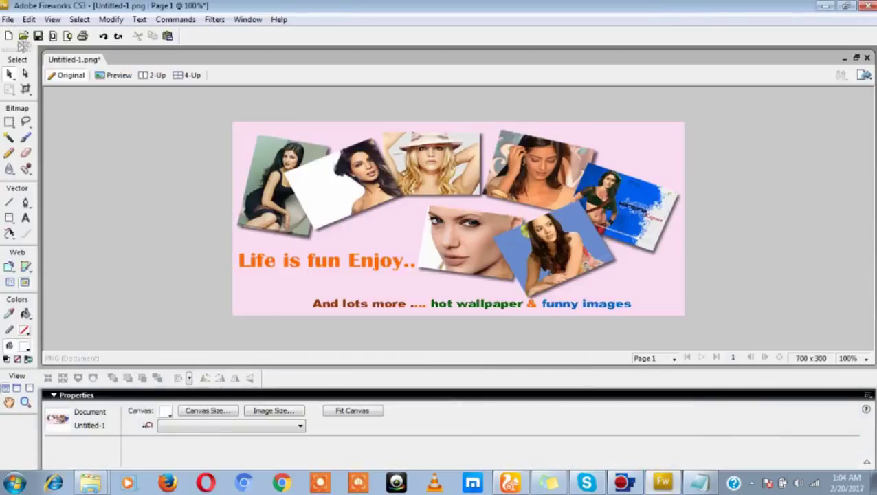
click(7, 20)
click(26, 33)
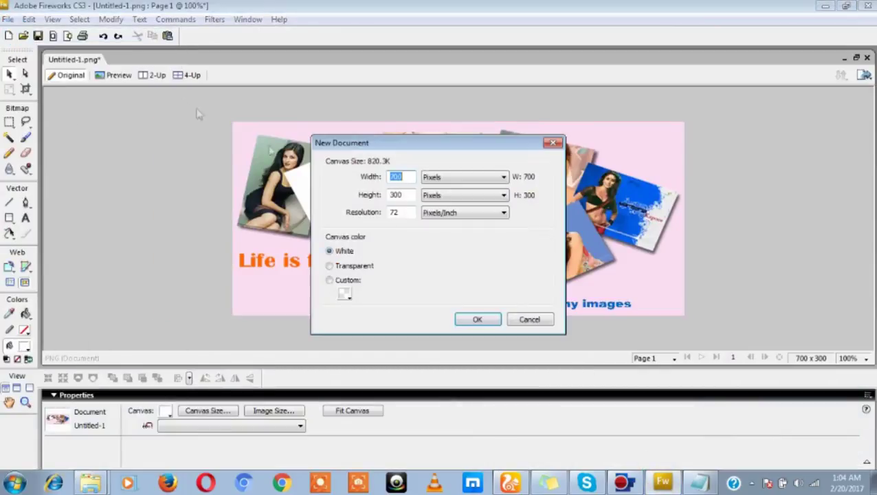
click(476, 319)
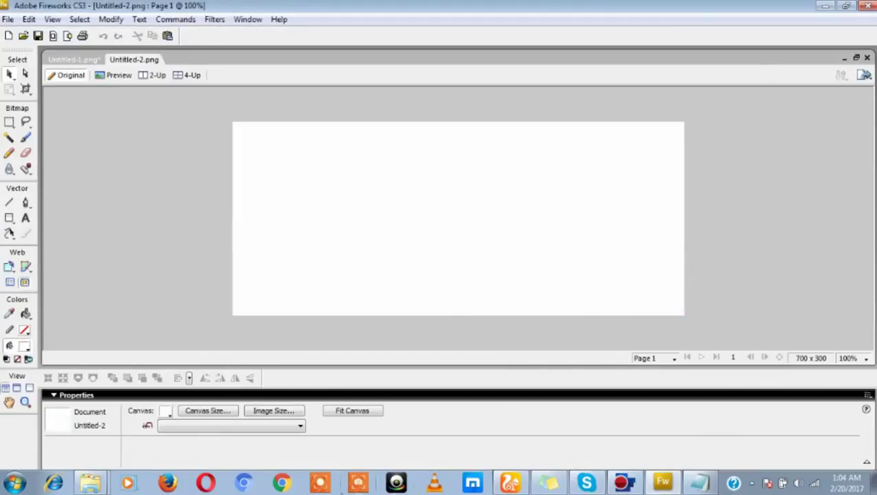
- Switch back to the browser and search Google Images for "tea"
click(510, 482)
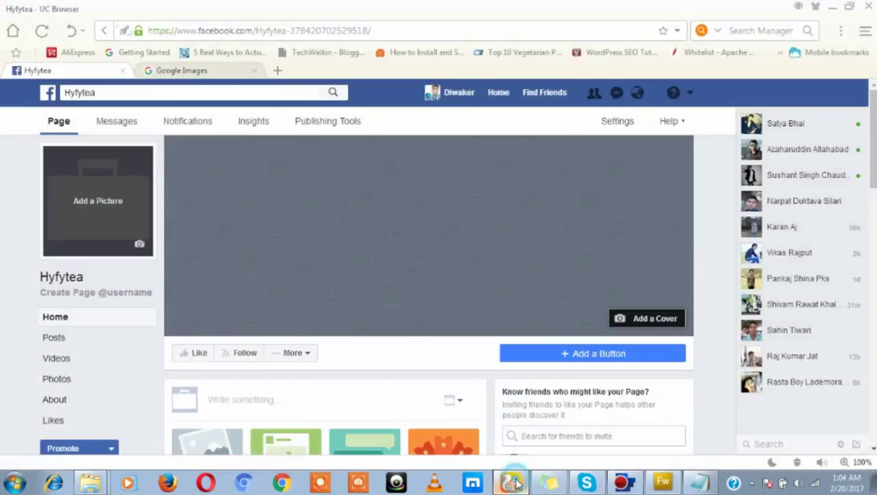
click(211, 72)
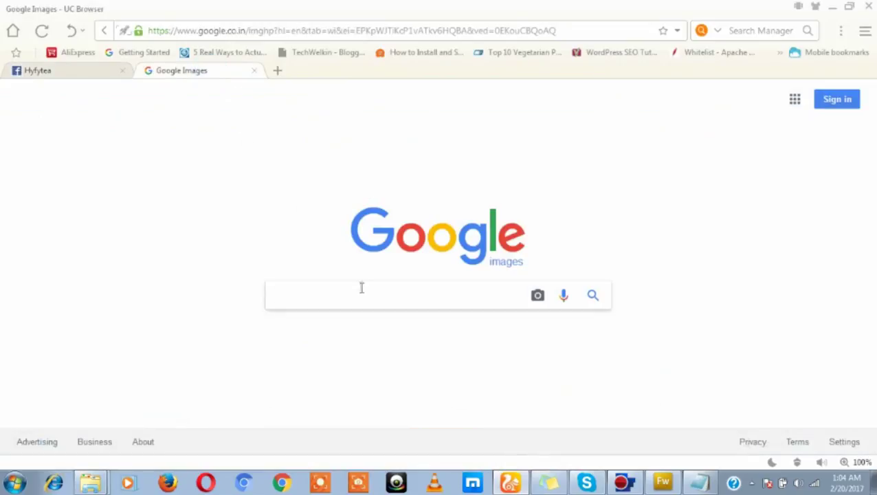
text(tea)
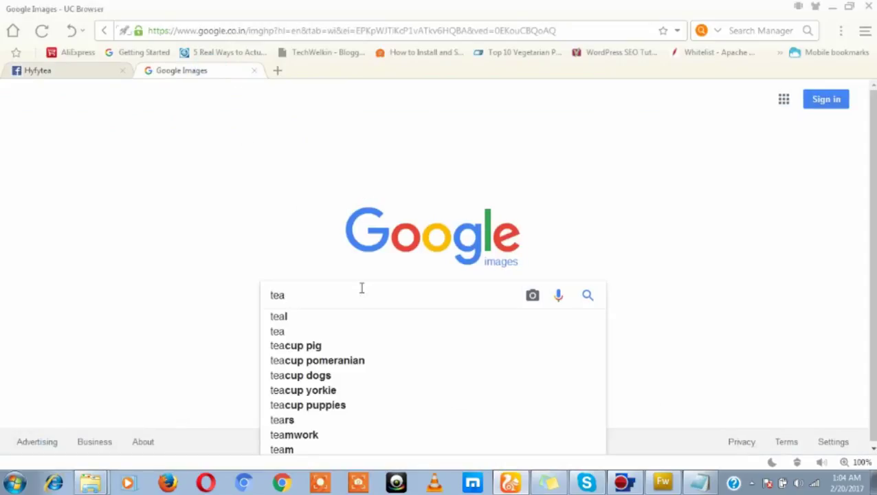
key(Return)
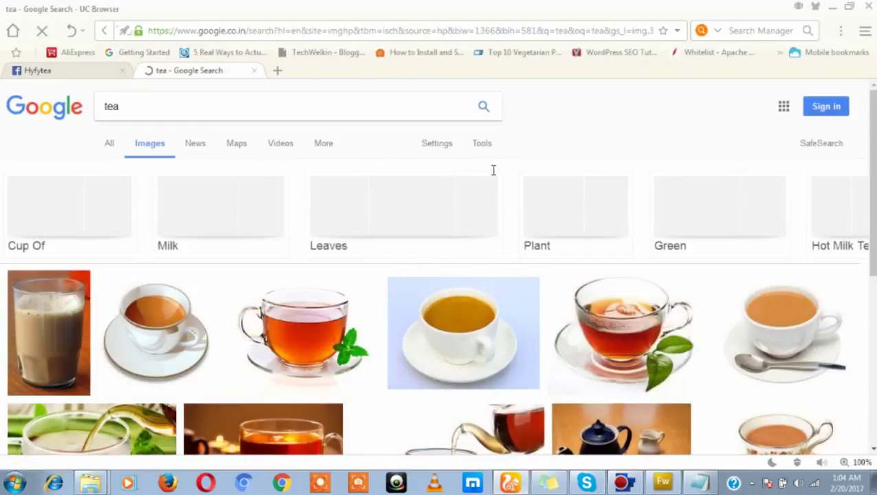
- Copy the image of the glass tea cup on a saucer with two green leaves, beside the plain cup on the blue background
scroll(443, 304, down, 1)
right_click(587, 253)
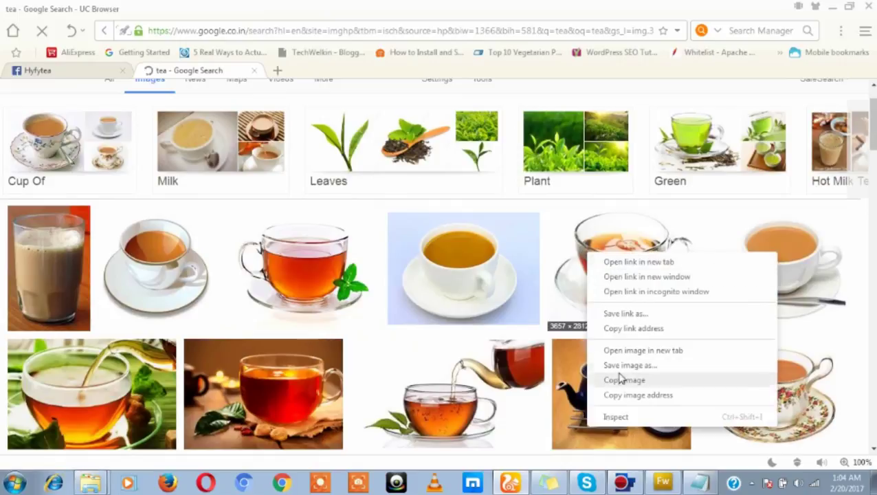
click(622, 380)
- Switch to Adobe Fireworks and set the blank document's canvas colour to light green
click(662, 483)
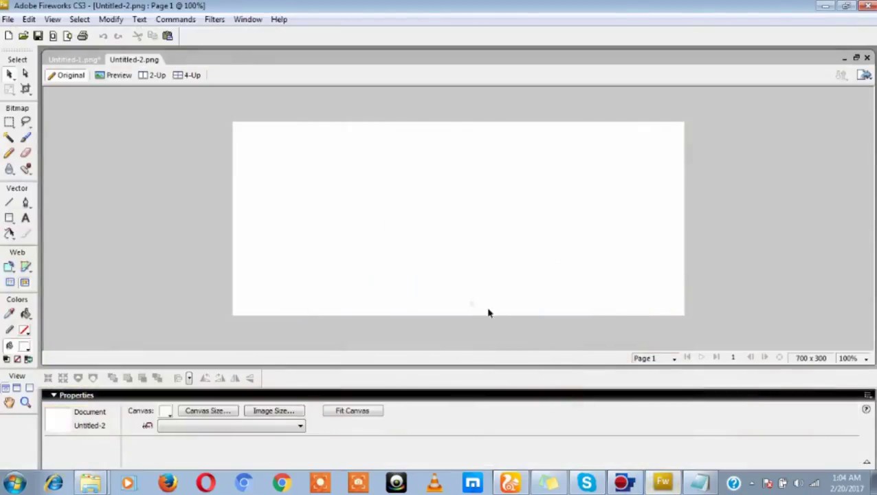
click(166, 411)
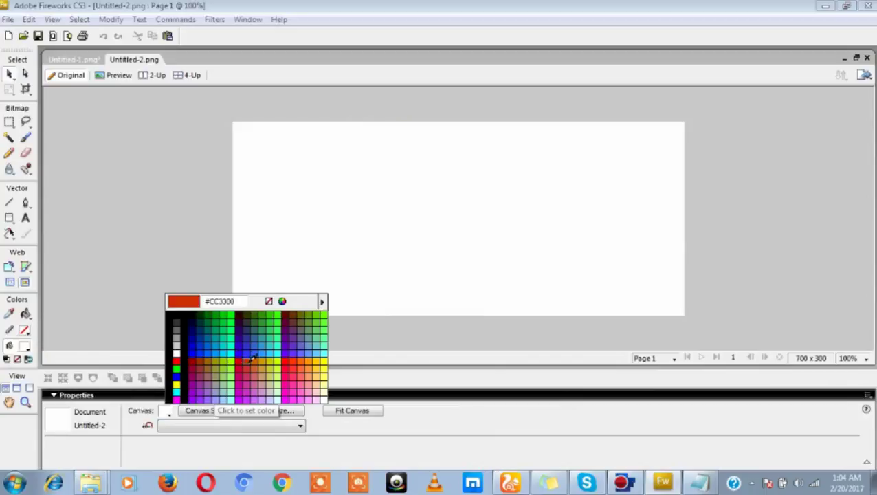
click(282, 377)
- Paste the copied tea cup image and move it to the left part of the canvas, at about X 29, Y 54
right_click(264, 236)
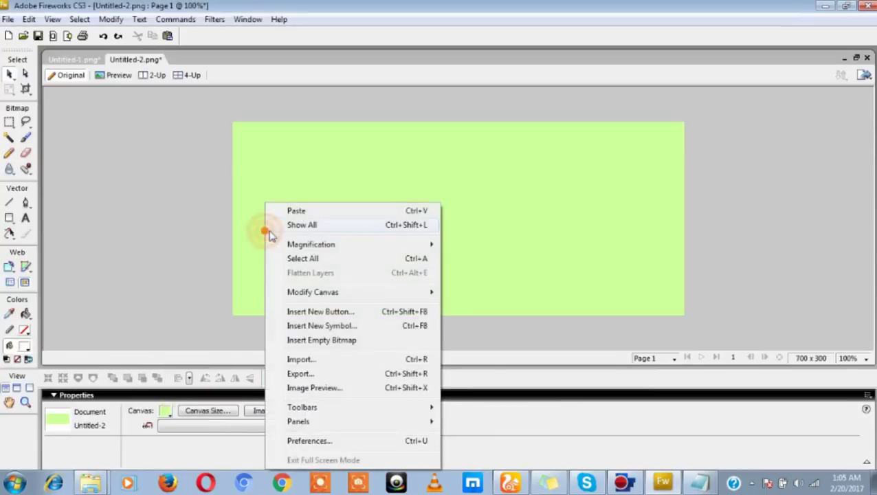
click(286, 208)
drag(406, 234, 303, 228)
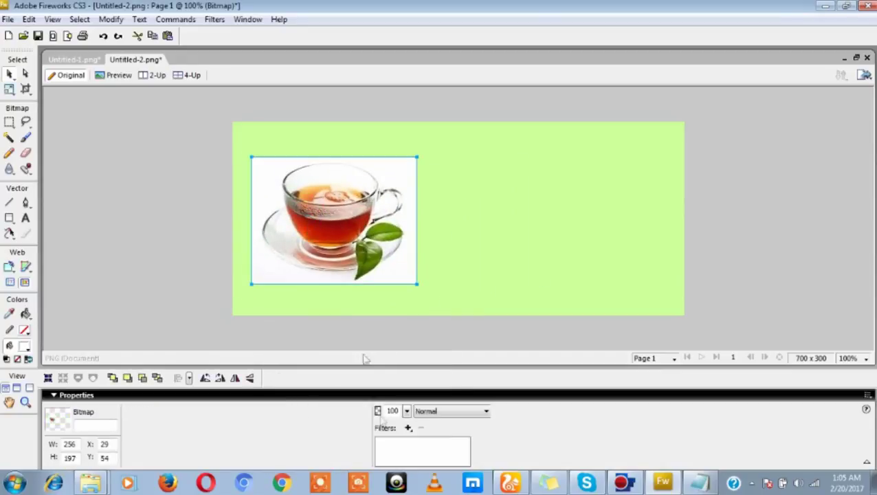
- Add a Drop Shadow filter to the tea cup image with distance 7, opacity 65%, softness 4 and angle 315
click(408, 428)
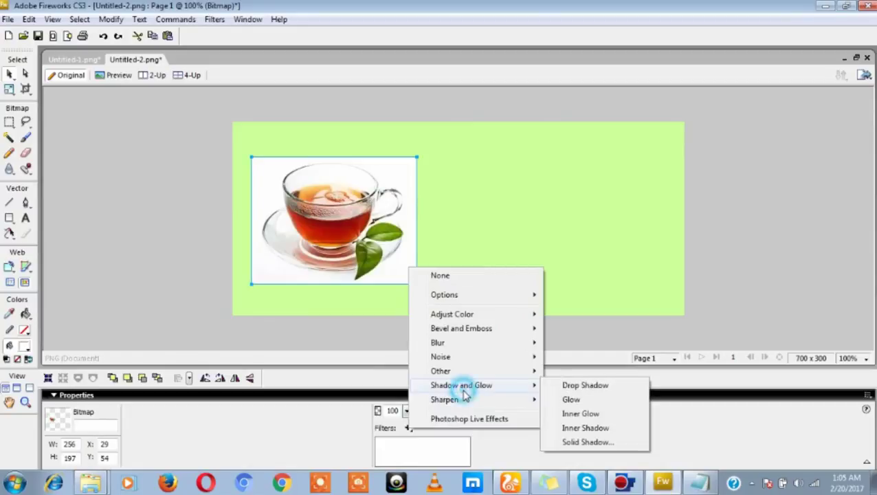
click(558, 388)
click(513, 293)
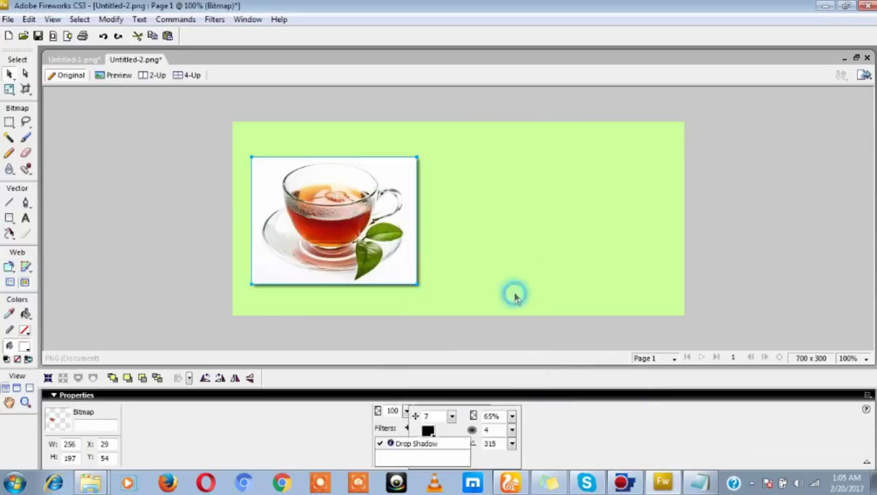
- Nudge the tea cup image a few pixels up and to the left on the canvas, and deselect it
click(442, 256)
drag(366, 259, 313, 251)
click(427, 256)
click(431, 229)
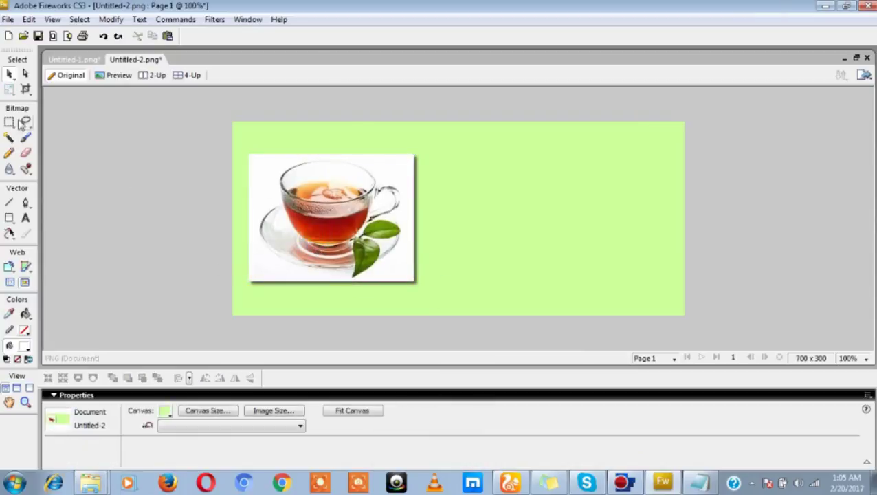
click(238, 217)
- Draw a rectangle about 698 x 297 pixels covering the whole canvas and set its fill to None
click(9, 219)
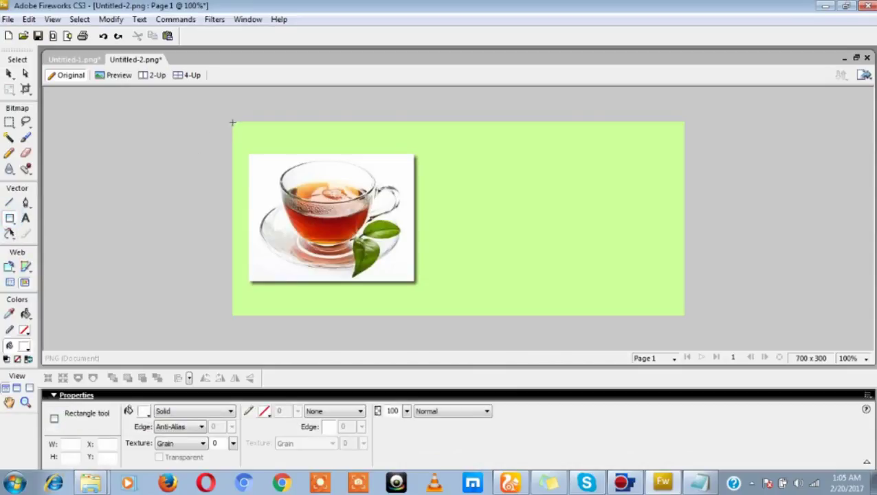
drag(232, 122, 684, 315)
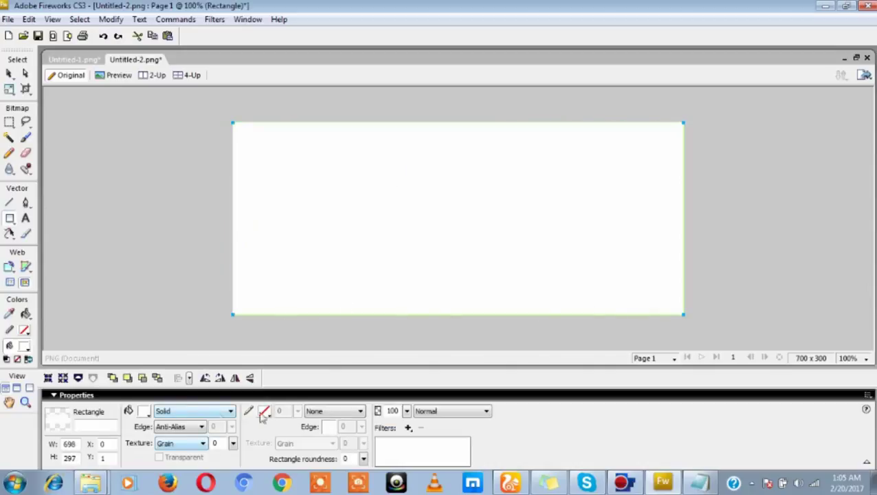
click(143, 411)
click(245, 305)
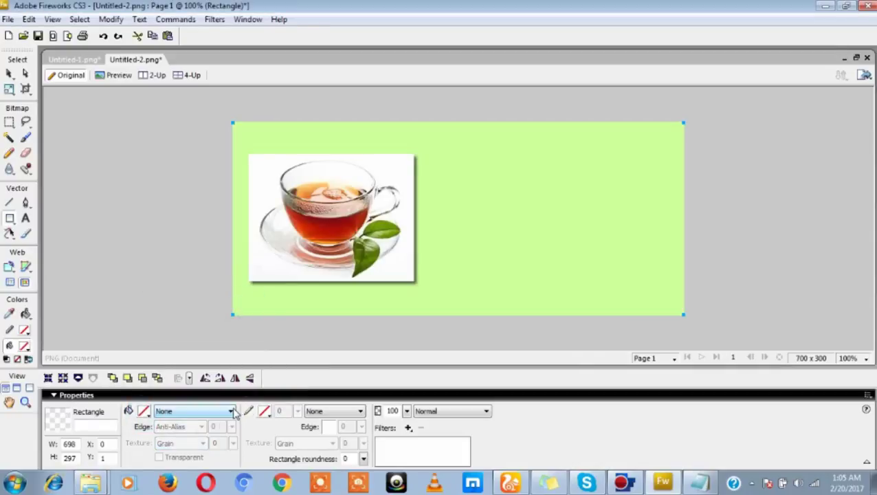
- Give the canvas-sized rectangle a dark green 1-Pixel Soft stroke with size 3 and set its X position to 1
click(264, 411)
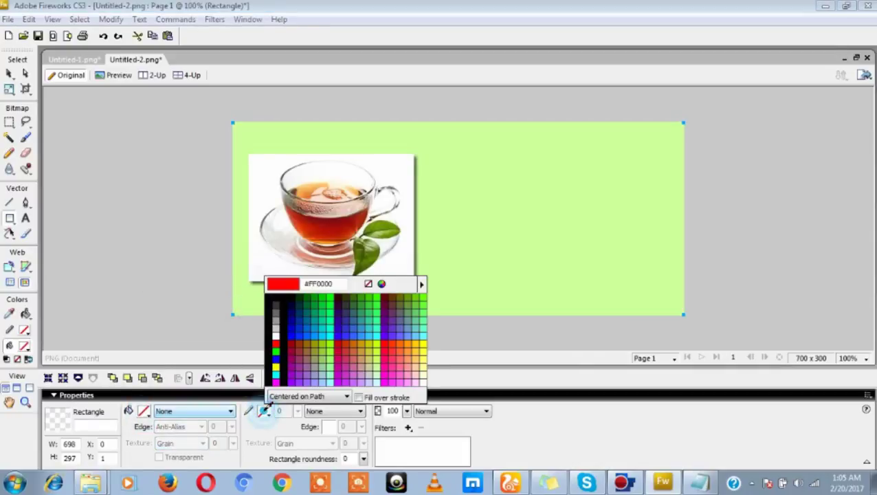
click(305, 298)
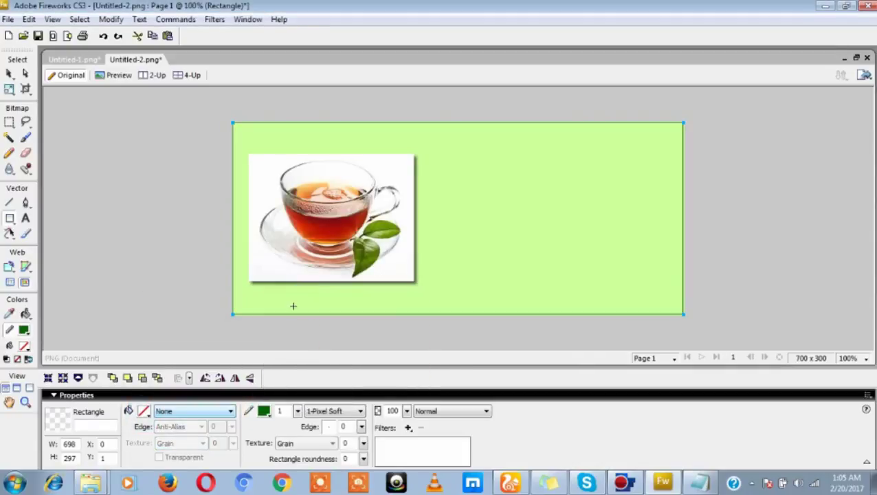
click(281, 411)
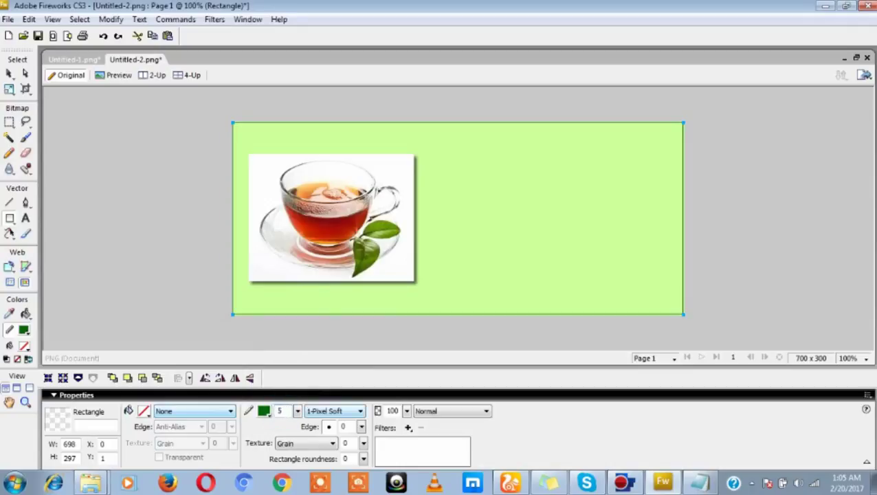
text(5)
key(Tab)
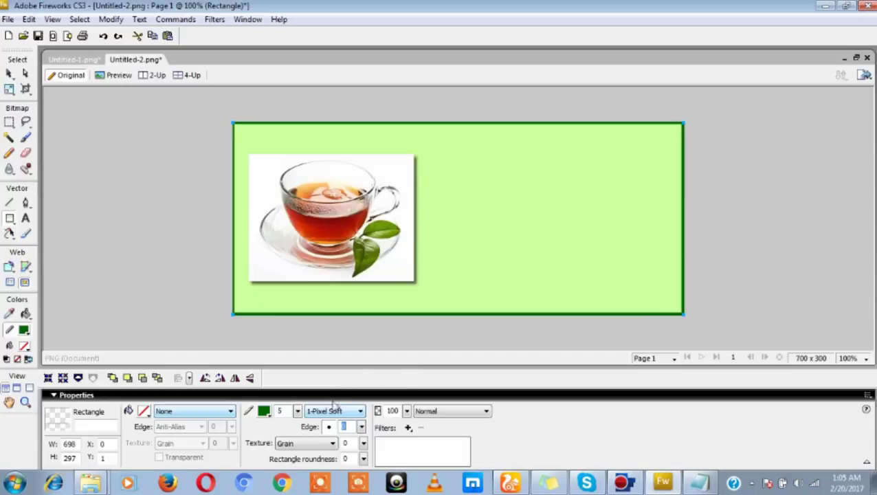
double_click(280, 412)
text(2)
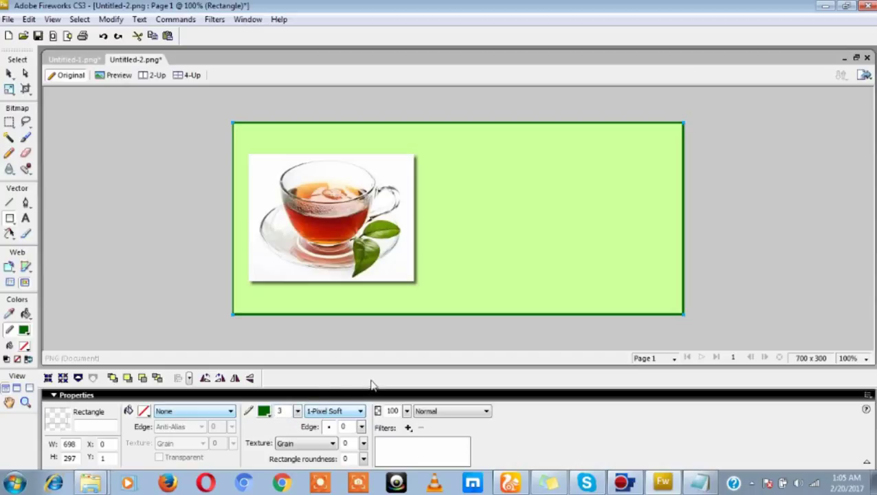
double_click(101, 444)
text(1)
key(Tab)
- Add the text "Hyfytea" in black bold Leelawadee, size 96, beside the tea cup image
key(t)
click(448, 177)
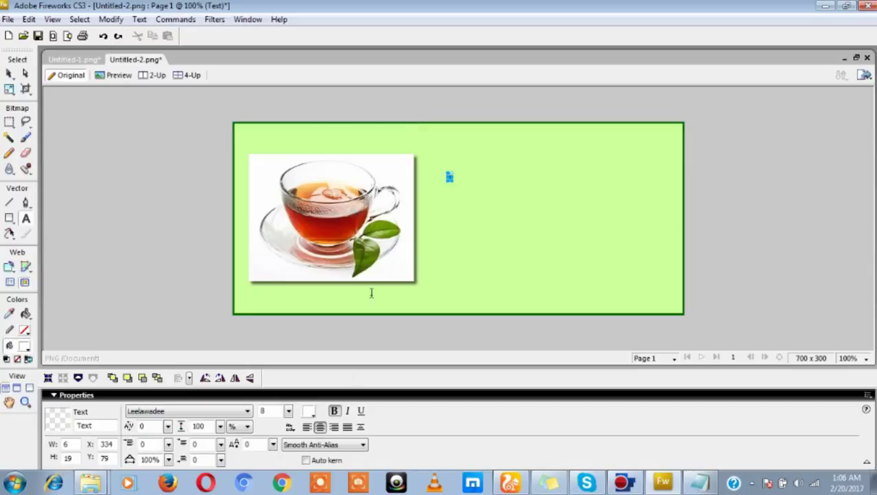
text(h)
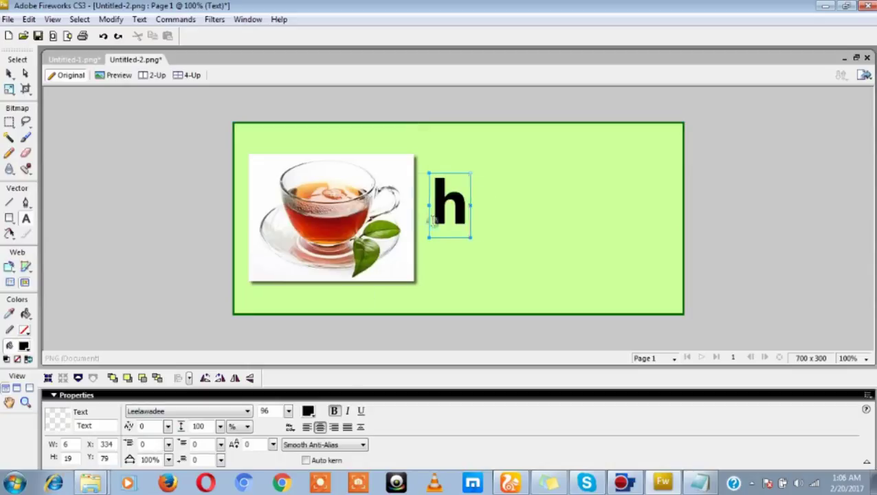
text(yf)
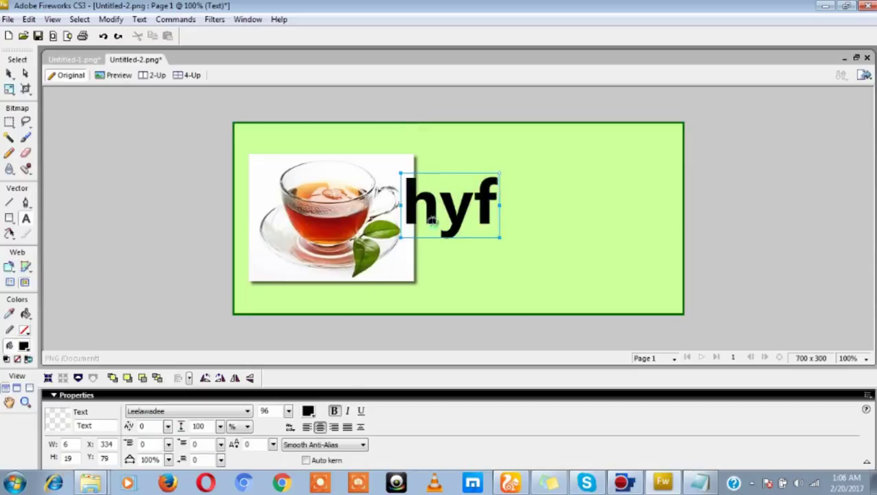
text(ytea)
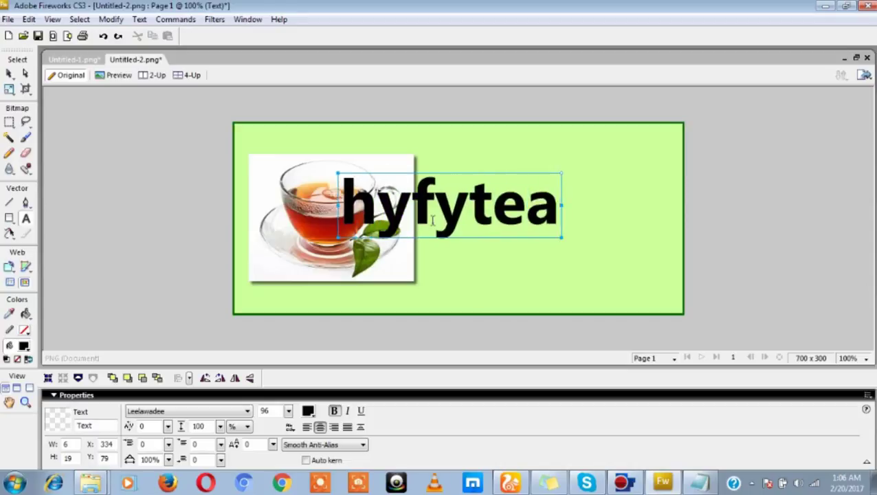
key(Delete)
text(H)
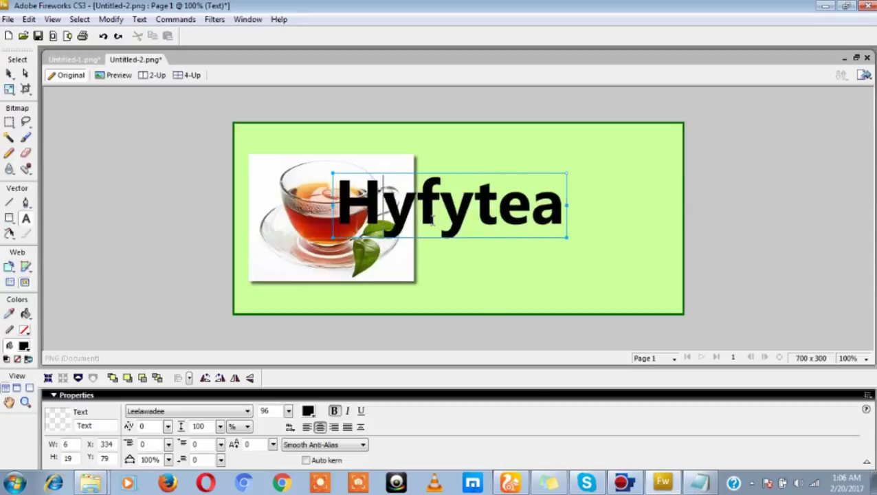
- Capitalize the letters F and T so the title text reads "HyFyTea"
drag(418, 207, 440, 207)
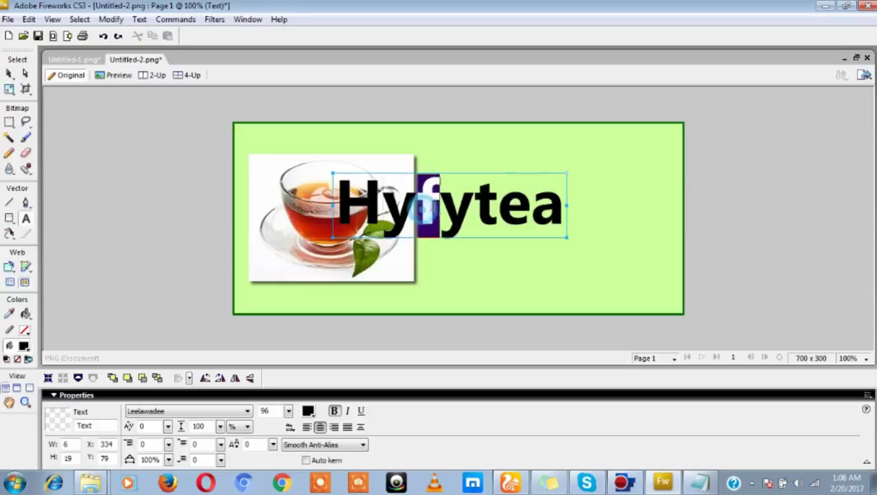
text(F)
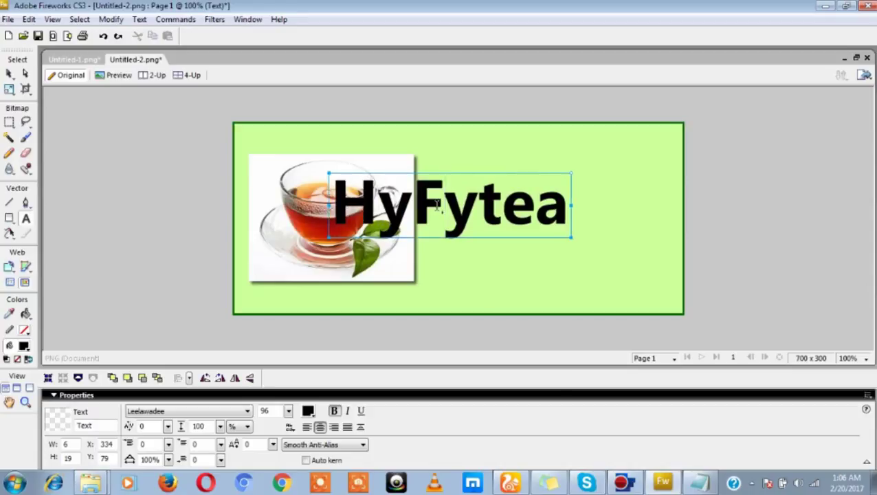
drag(479, 204, 493, 200)
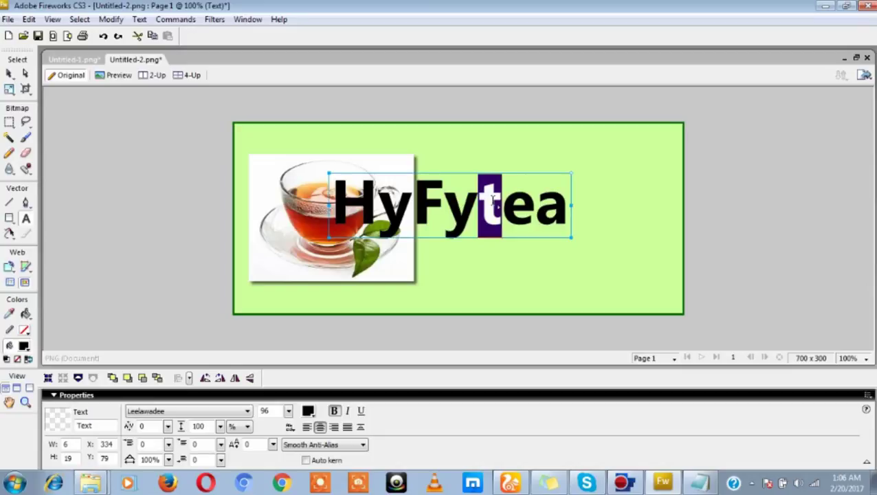
text(T)
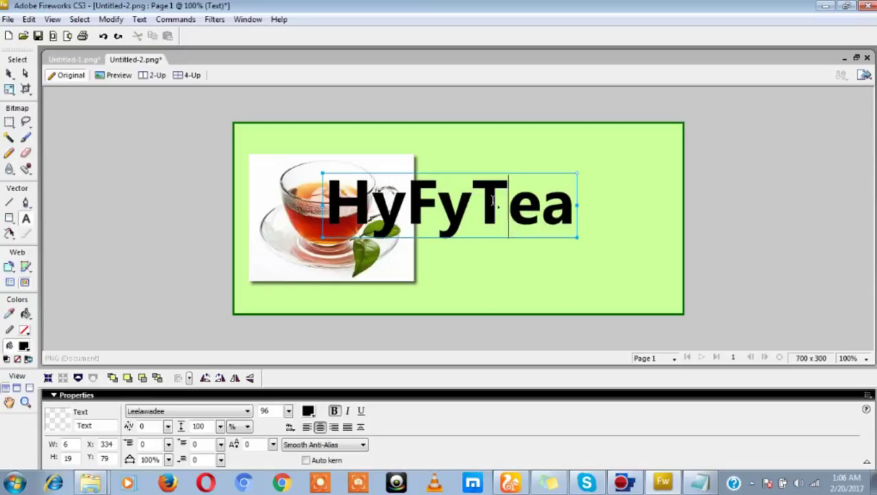
- Move the HyFyTea text to the right of the tea cup image and split it into three staggered lines: Hy, Fy, Tea
click(9, 73)
drag(510, 213, 610, 199)
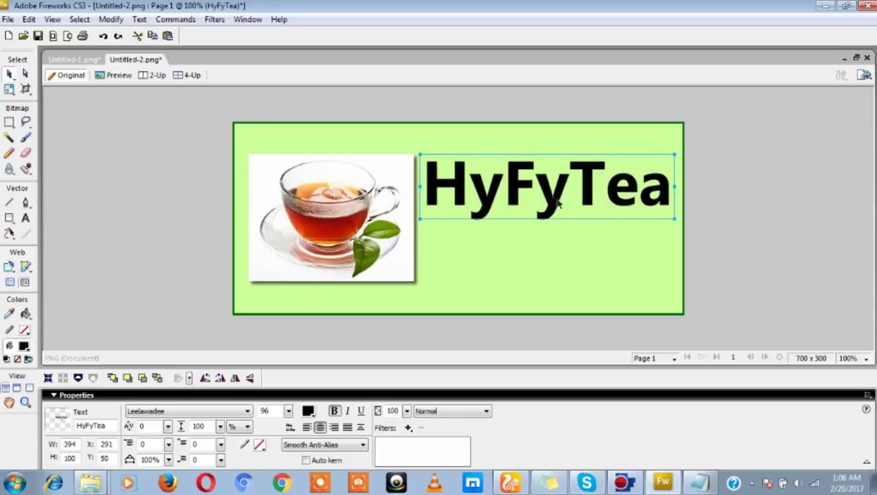
click(510, 194)
key(Escape)
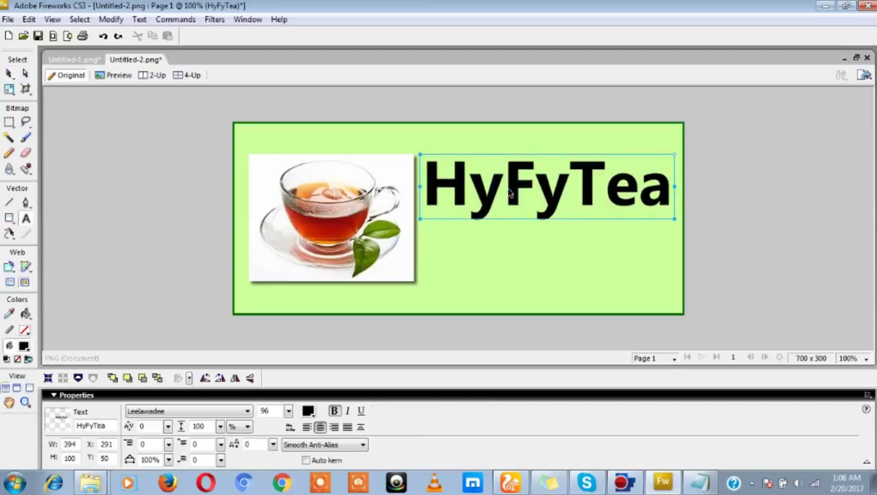
key(Return)
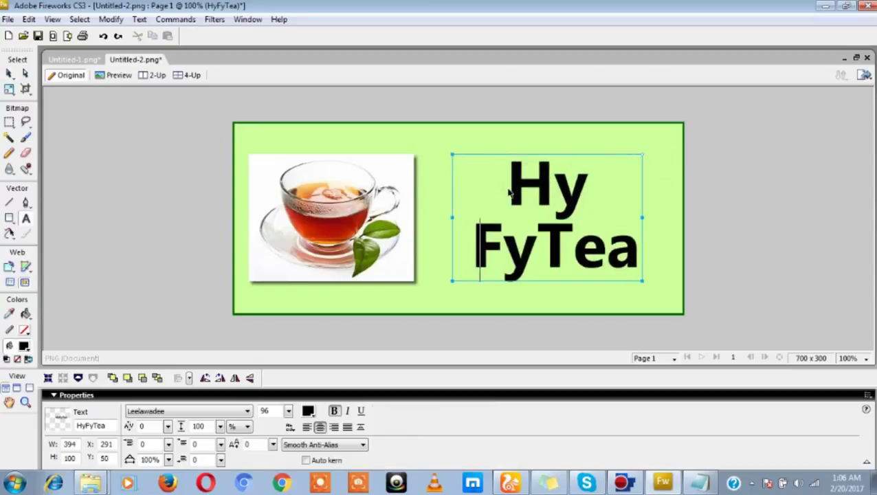
click(556, 251)
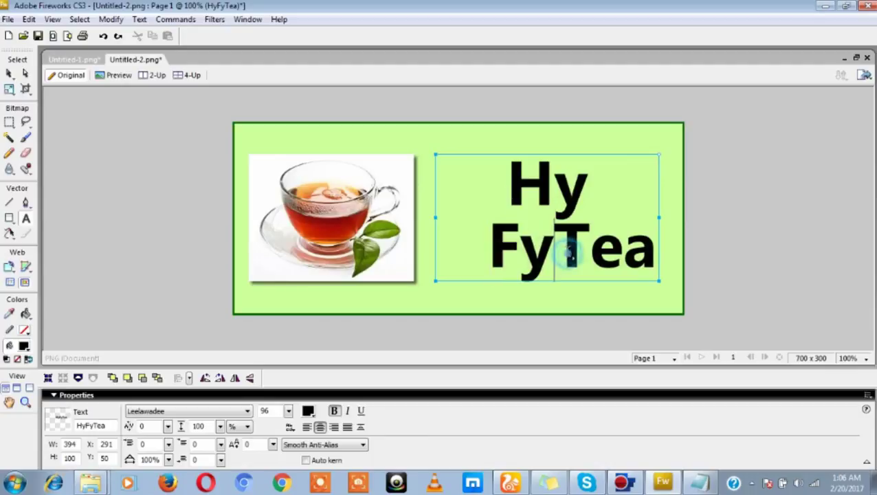
key(Return)
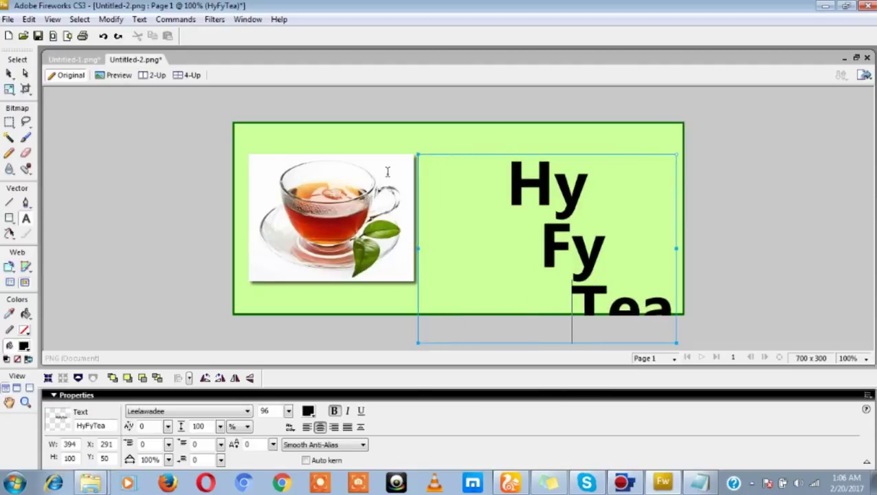
click(9, 74)
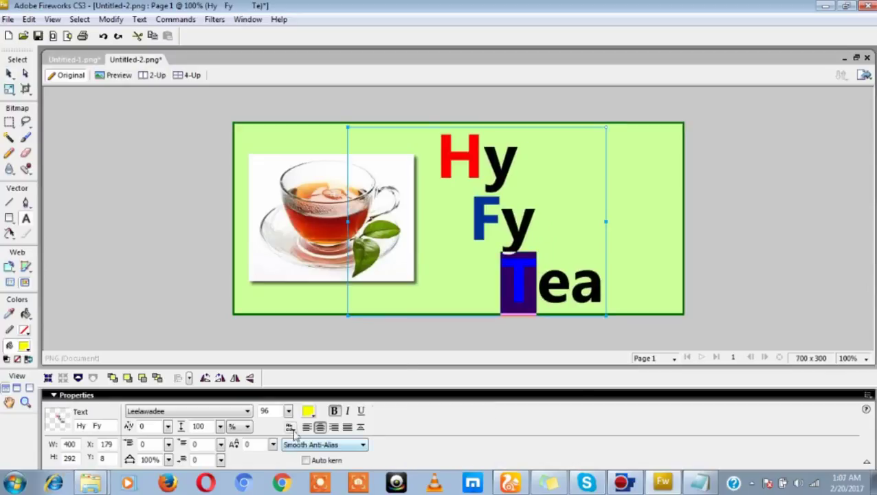
- Color the letter T orange-red (#FF3300), shift the whole text block slightly up and to the right, and deselect it
click(307, 411)
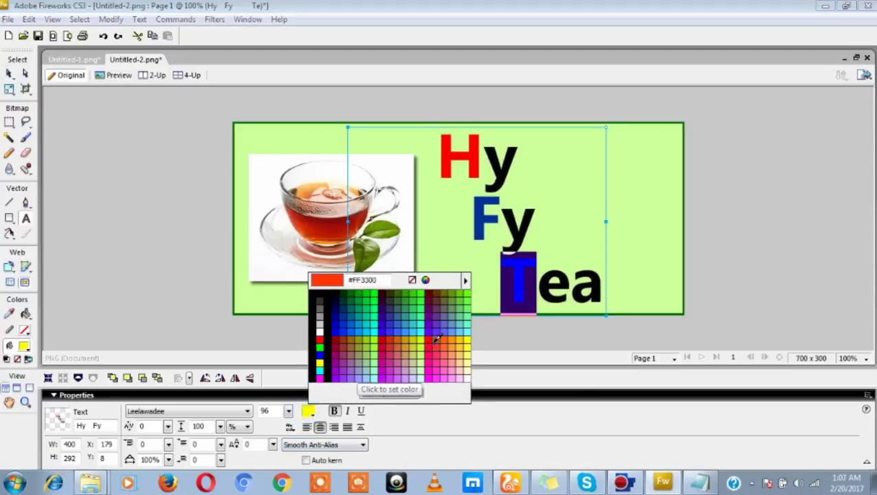
click(437, 332)
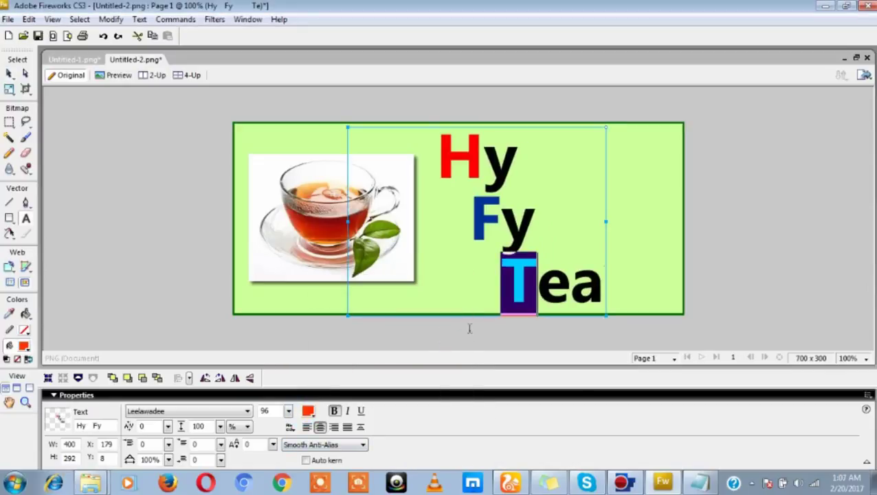
click(646, 237)
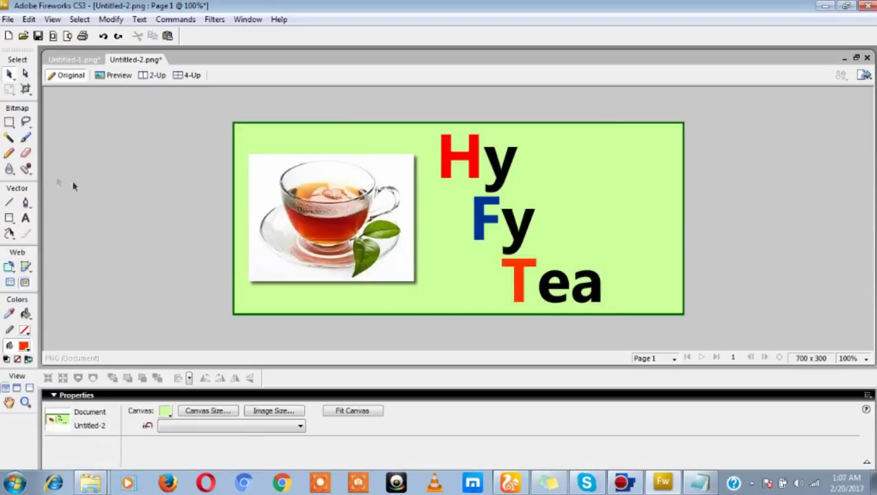
drag(454, 172, 459, 169)
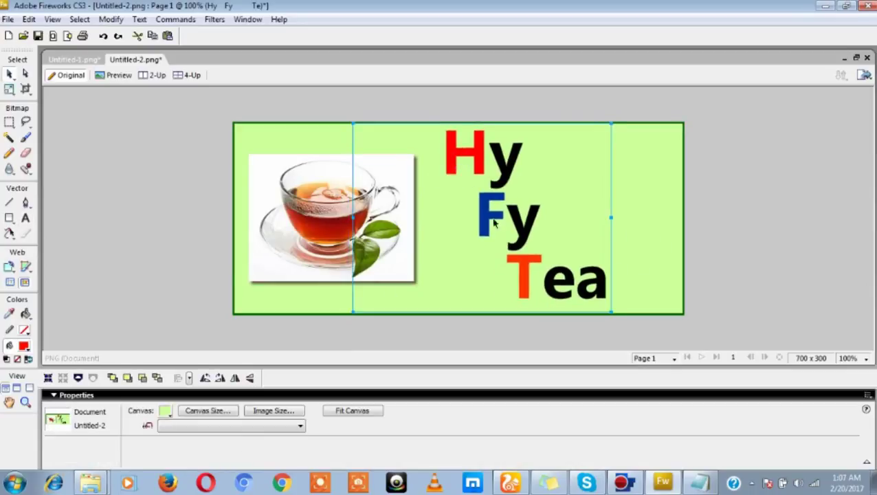
click(719, 252)
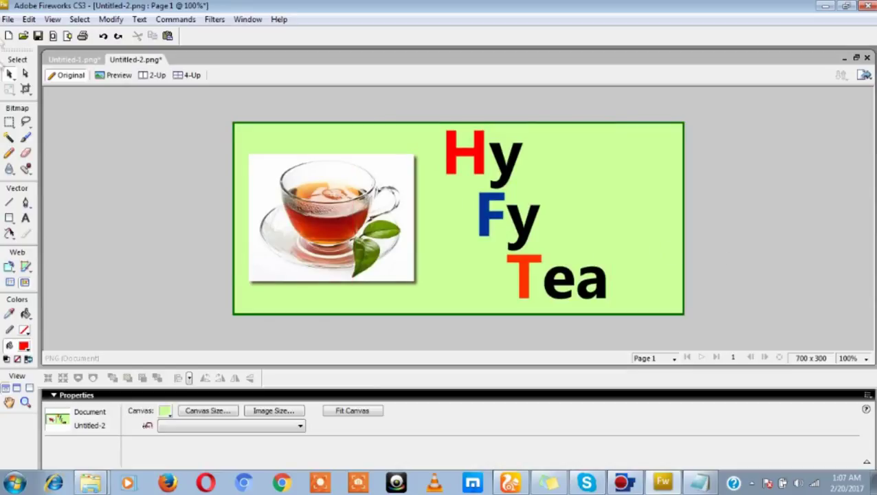
- Save the banner as a Fireworks PNG named topbanner in the funny folder
click(7, 19)
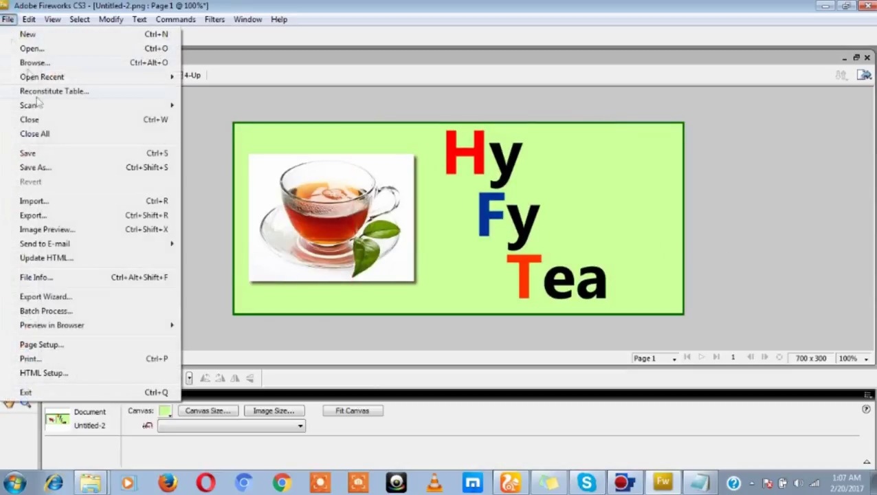
click(41, 155)
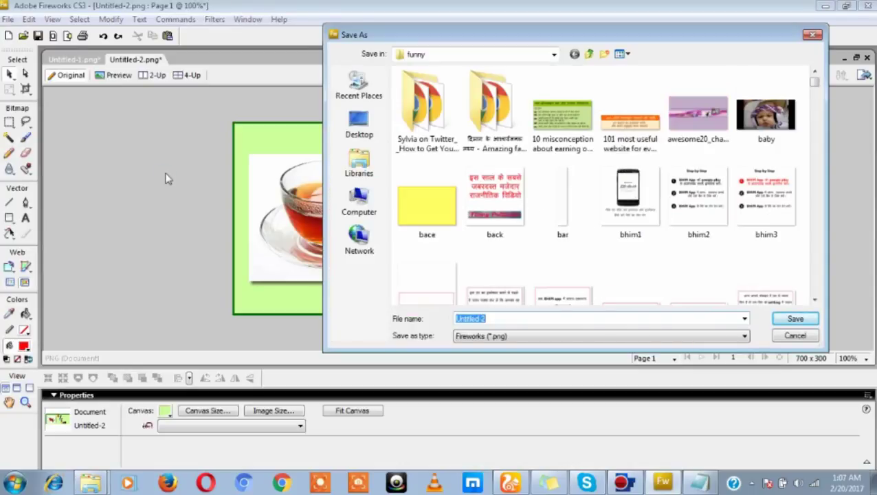
text(to)
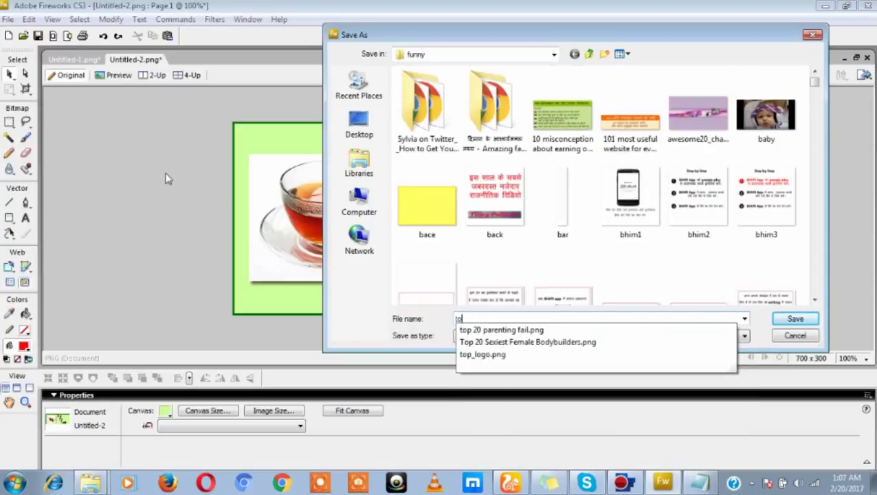
text(pbanner)
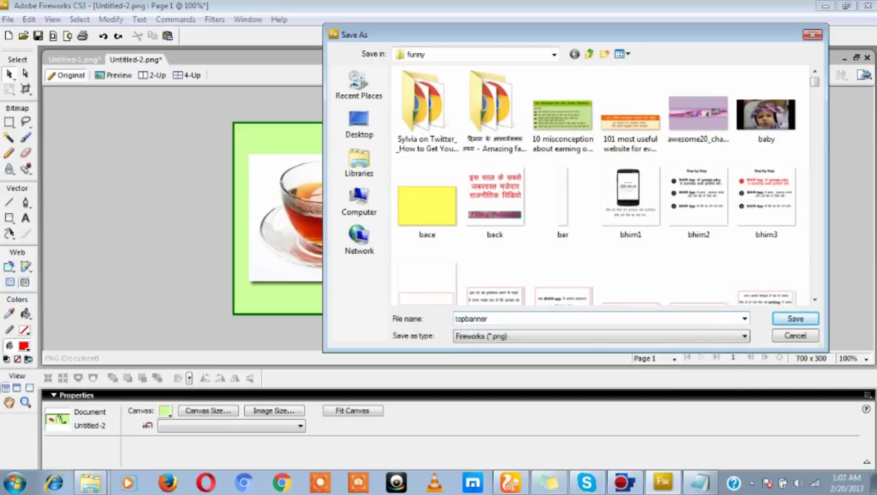
key(ctrl+a)
key(Return)
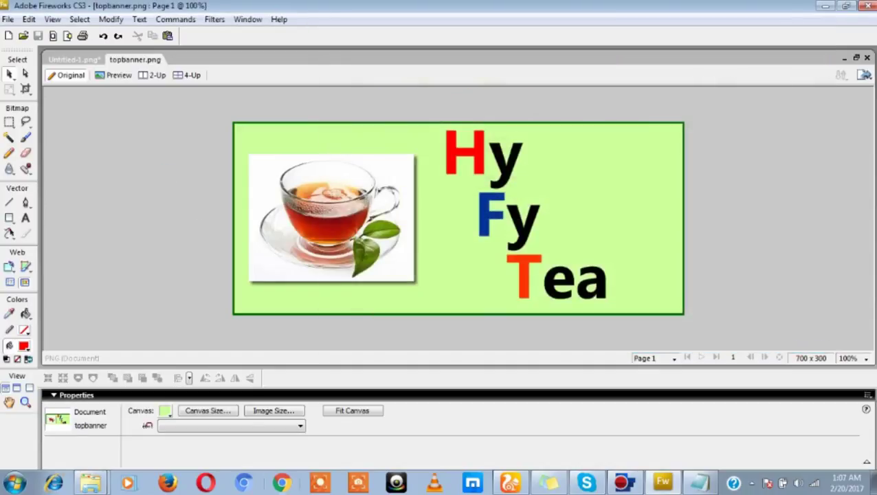
- Switch to the Hyfytea Facebook Page in UC Browser and start uploading a cover photo
click(509, 483)
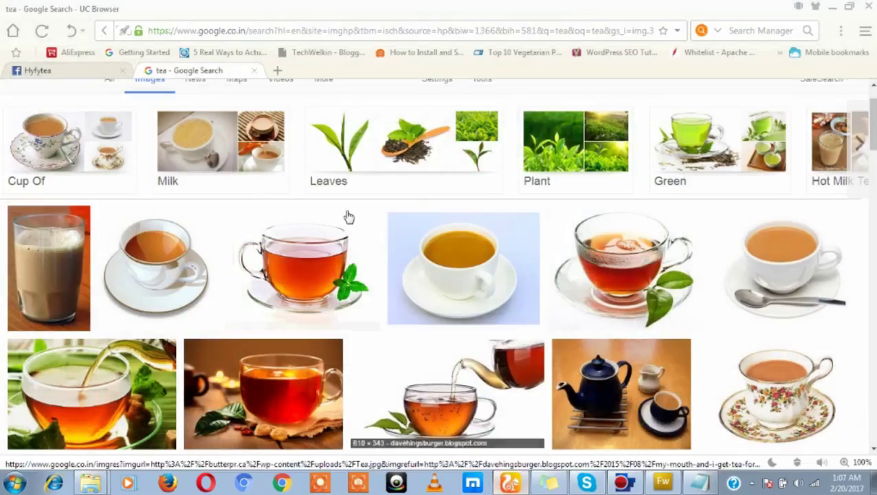
click(50, 70)
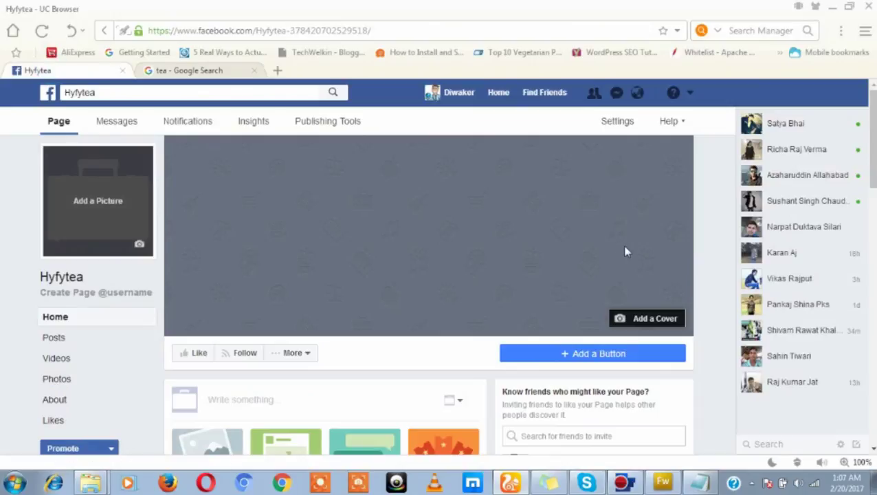
click(655, 321)
click(646, 347)
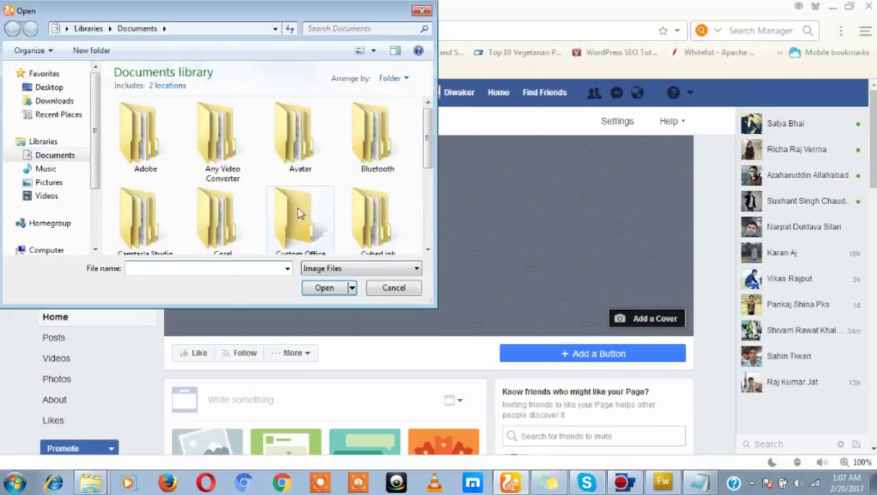
- Upload topbanner.png from the funny folder on the Desktop as the Page's cover photo
click(55, 87)
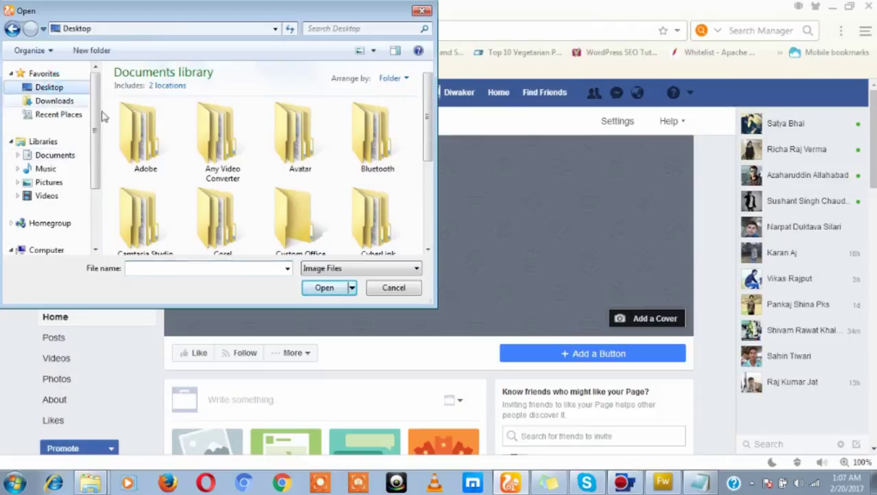
scroll(131, 131, down, 3)
click(131, 131)
double_click(132, 130)
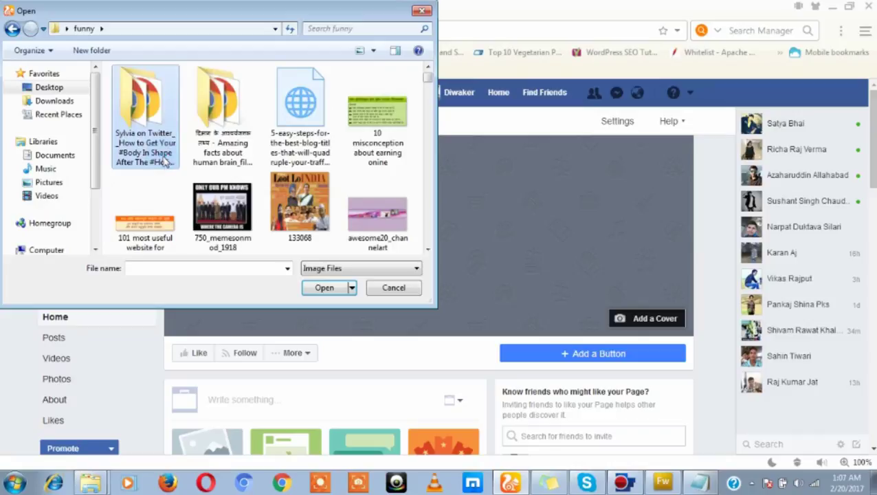
click(194, 268)
text(topbanner)
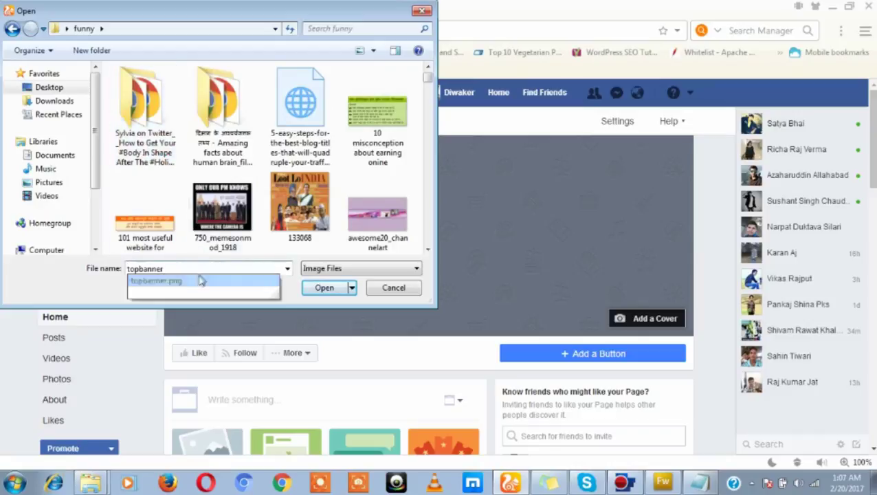
click(198, 282)
click(323, 287)
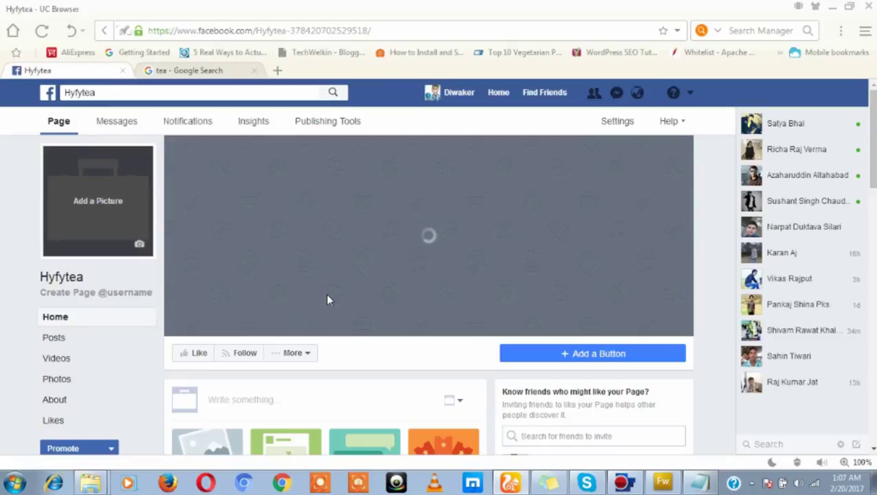
- Adjust the position of the uploaded banner in the cover area and save the cover photo
mouse_move(578, 484)
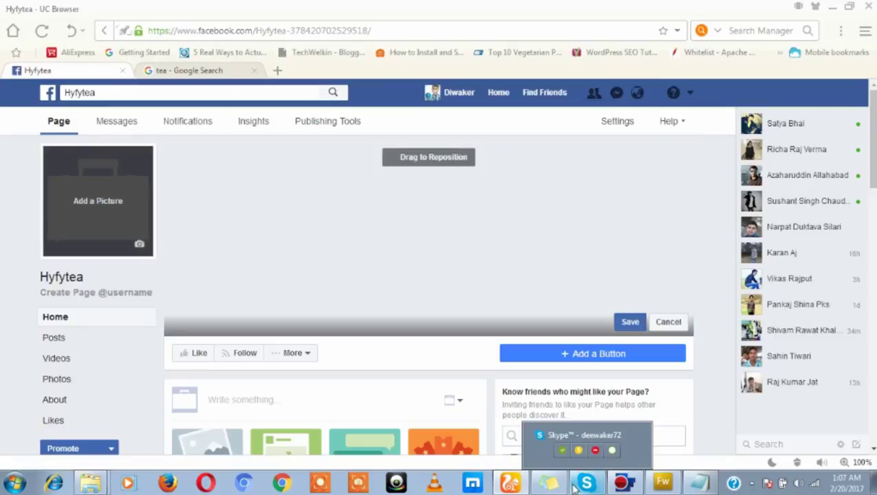
mouse_move(489, 240)
mouse_down()
mouse_move(487, 251)
mouse_move(471, 239)
mouse_move(478, 240)
mouse_up()
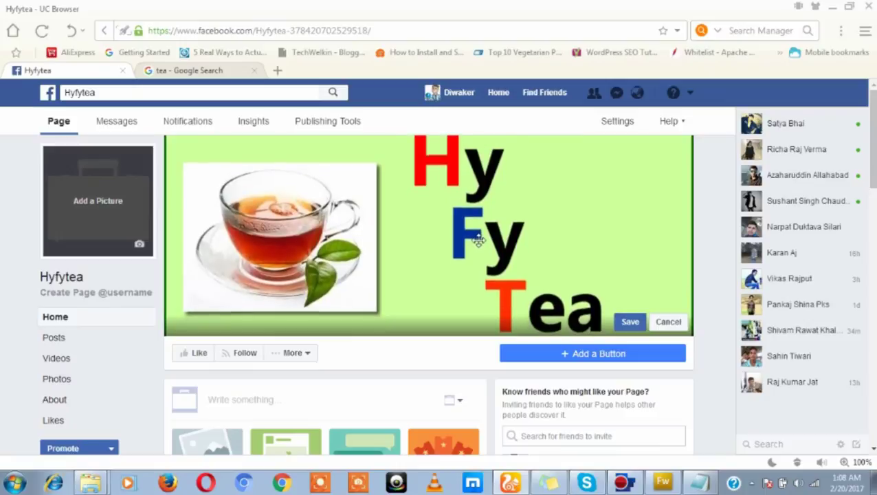
click(625, 324)
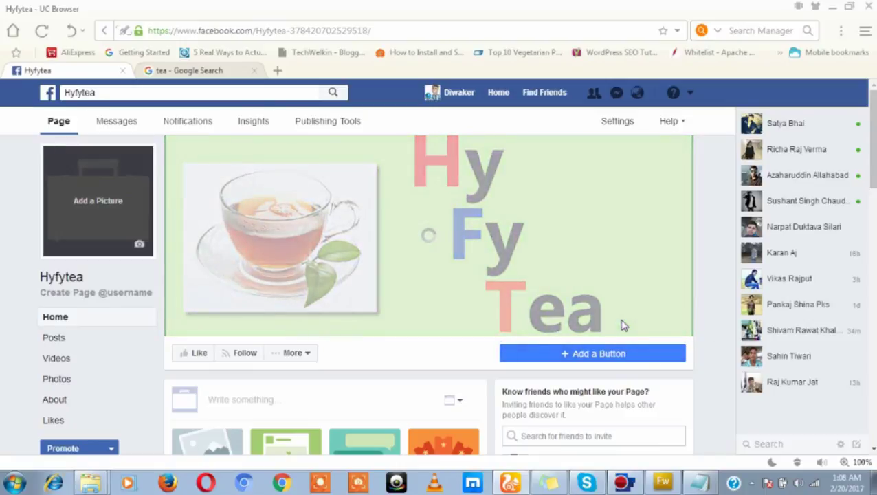
- Return to the Google Images results for tea and browse them for a profile picture
click(663, 482)
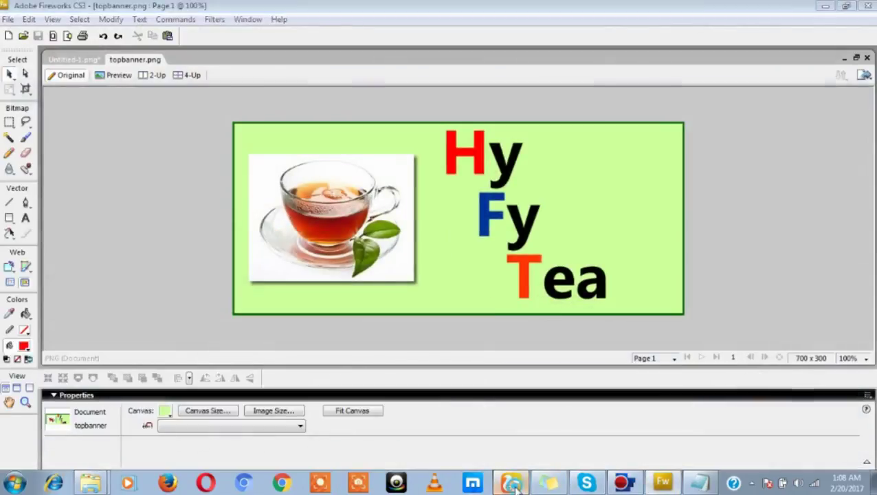
click(510, 483)
click(197, 73)
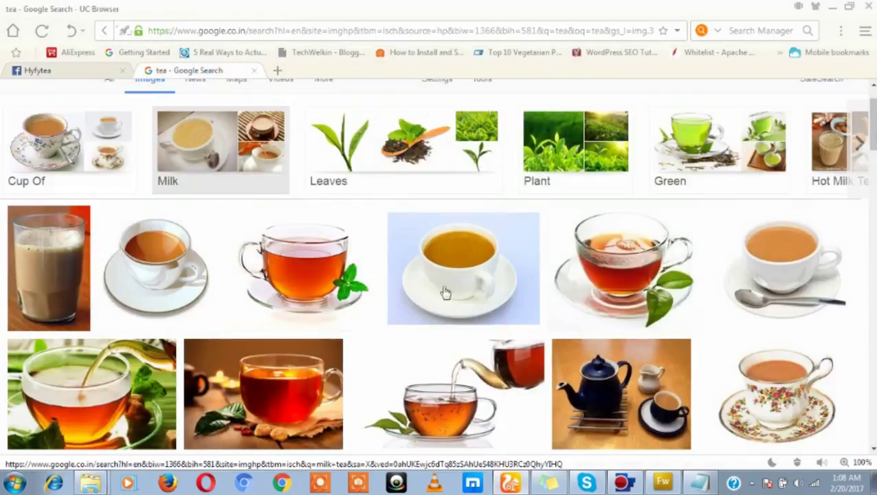
scroll(481, 320, down, 3)
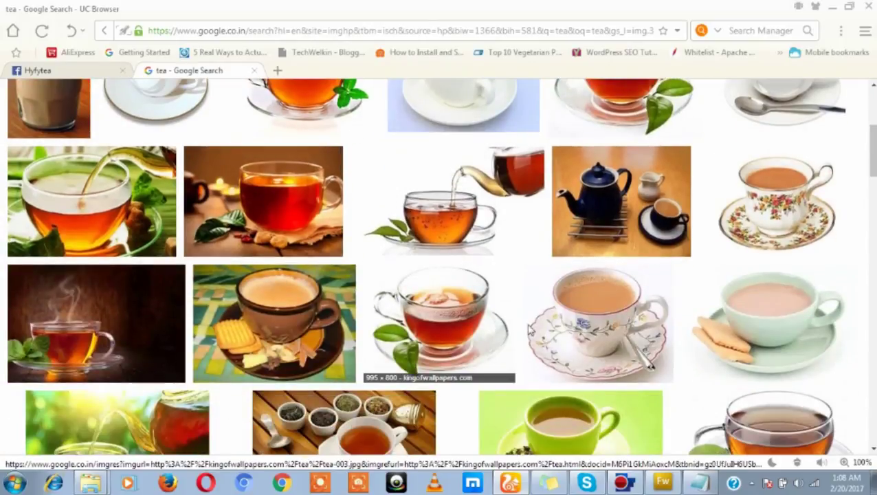
scroll(770, 247, down, 1)
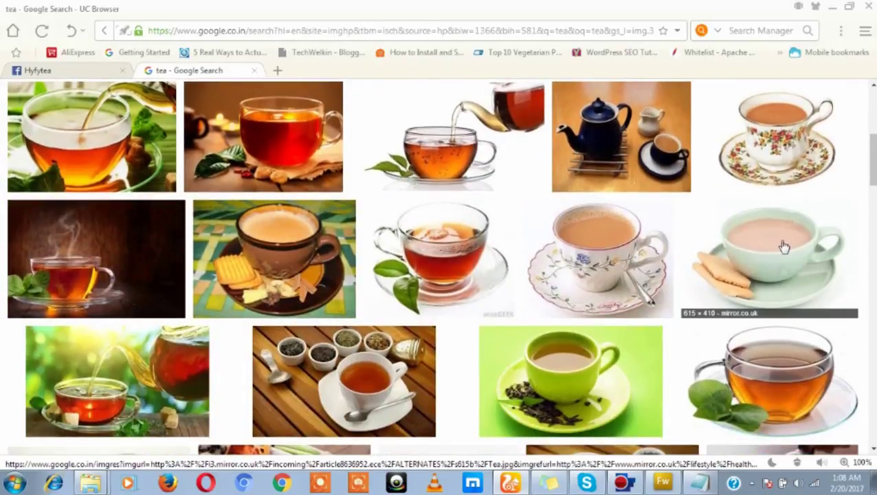
scroll(756, 365, down, 2)
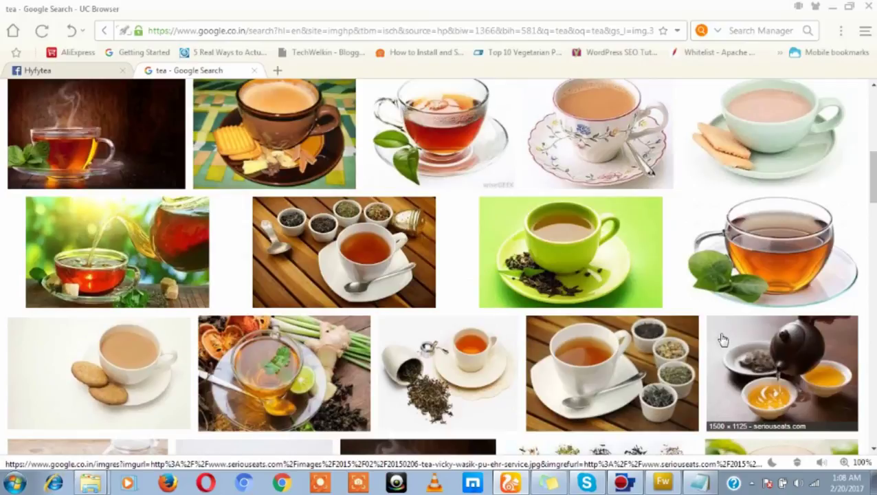
click(663, 483)
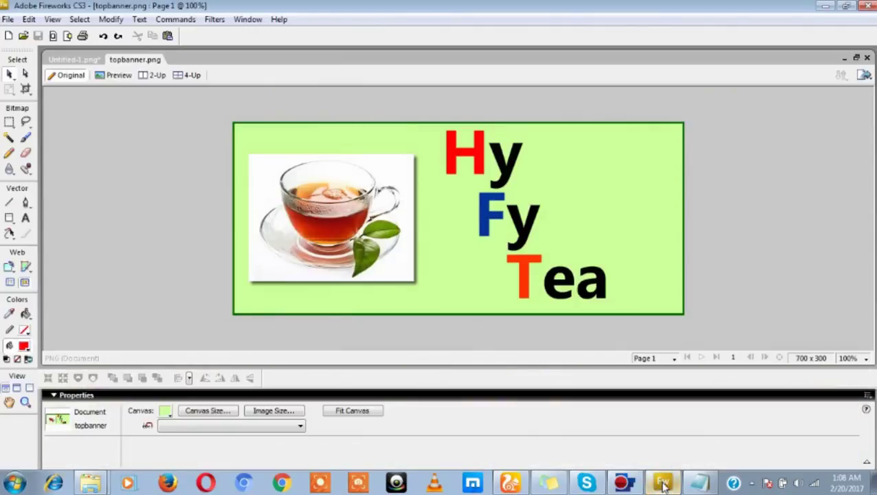
click(662, 481)
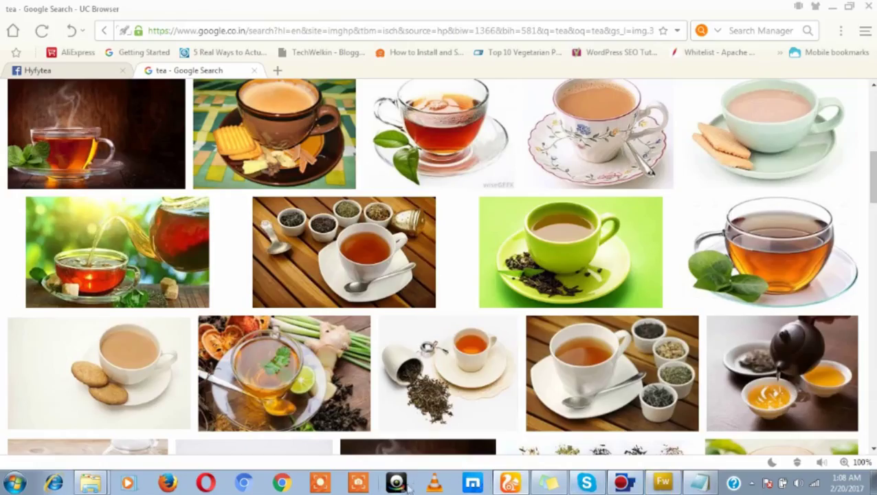
click(521, 485)
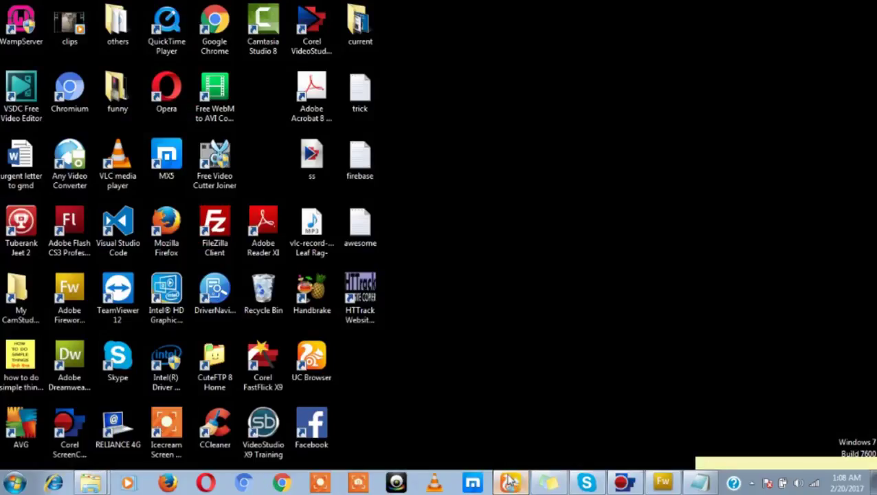
click(510, 483)
- Open the mirror.co.uk image of the pale green teacup with biscuits in a new tab and copy its image address
scroll(538, 346, down, 2)
scroll(538, 345, up, 2)
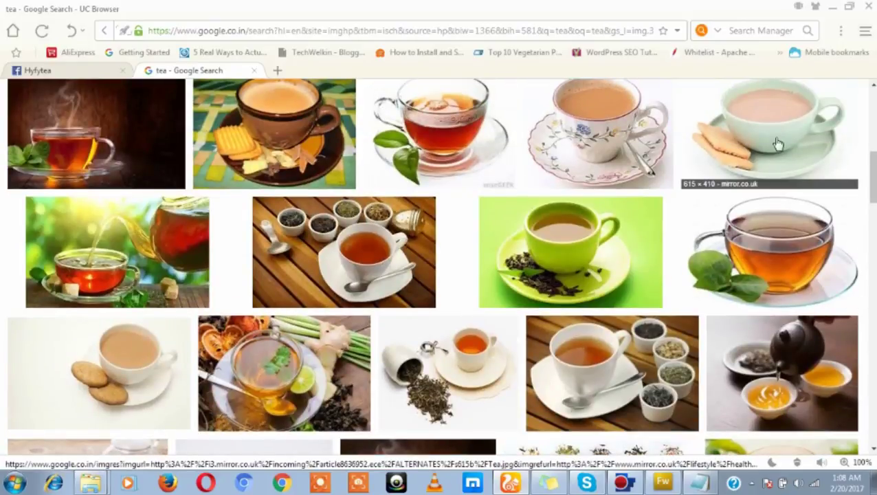
middle_click(774, 143)
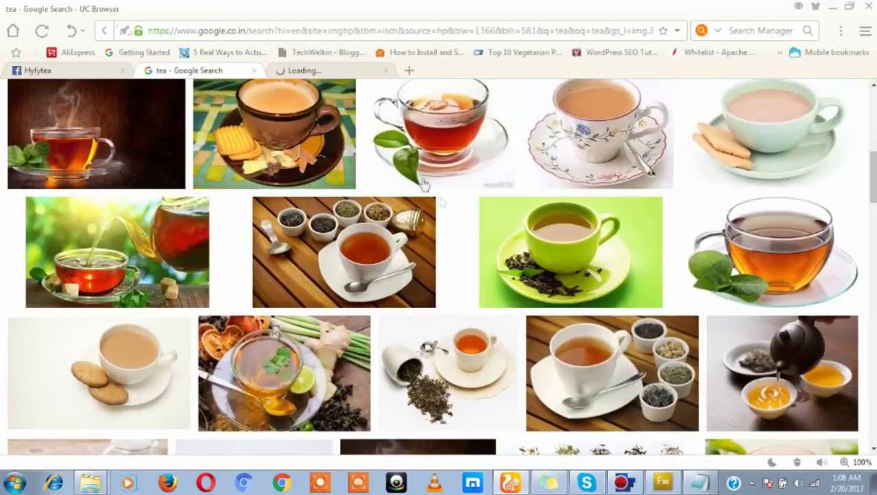
click(323, 72)
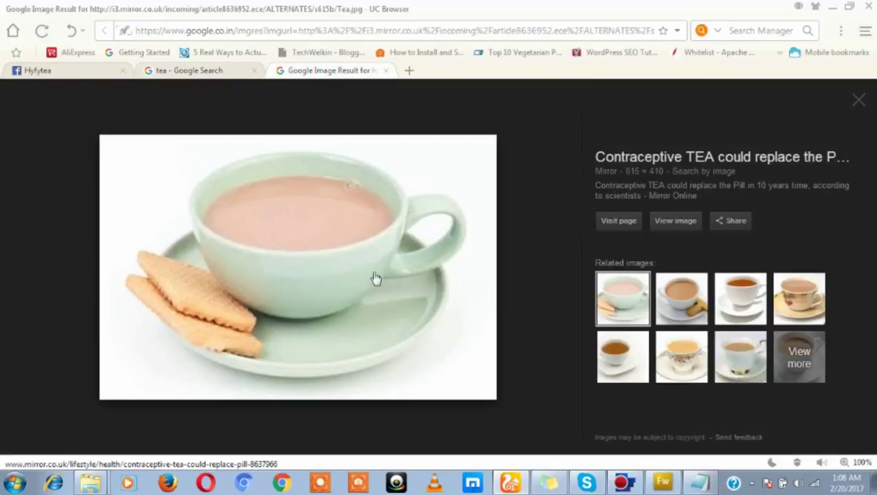
right_click(405, 222)
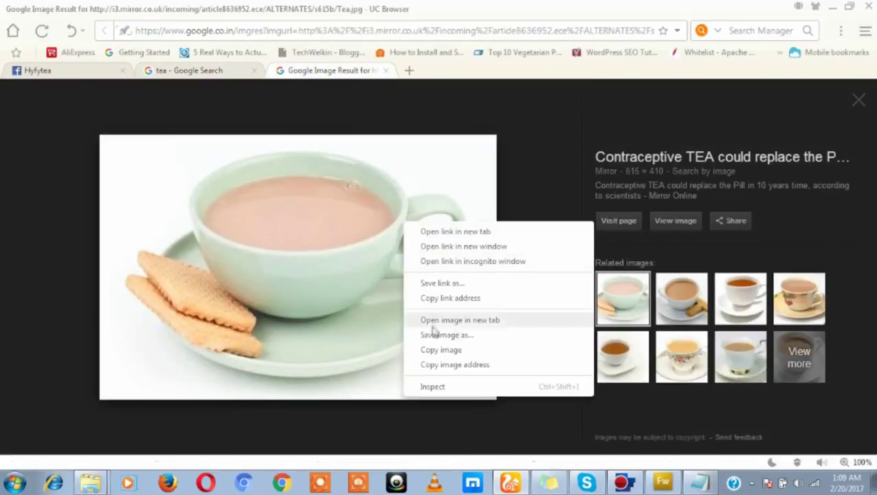
click(439, 365)
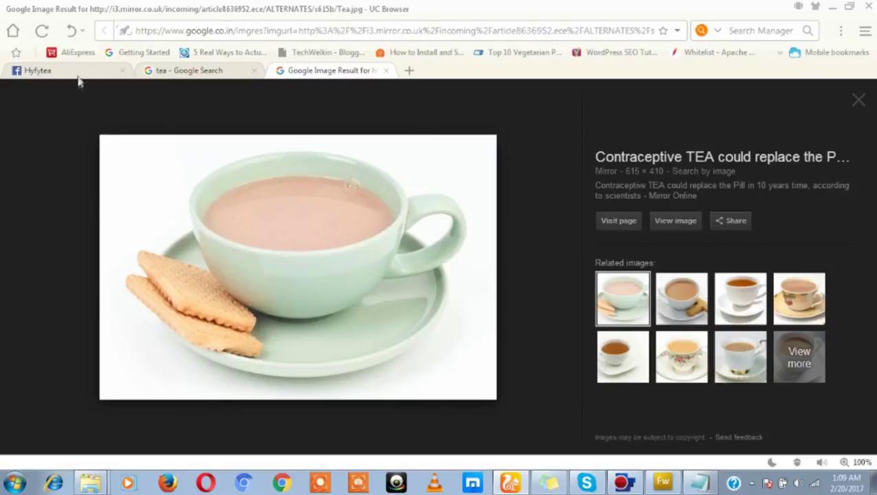
- Upload the teacup image to the Hyfytea Page as its profile picture, using the copied image address as the file name
click(78, 72)
click(117, 237)
click(101, 289)
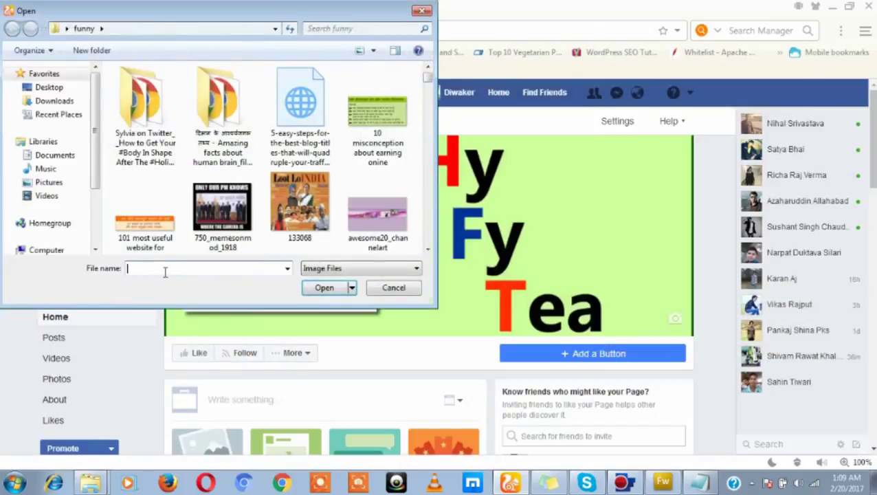
key(ctrl+v)
click(325, 288)
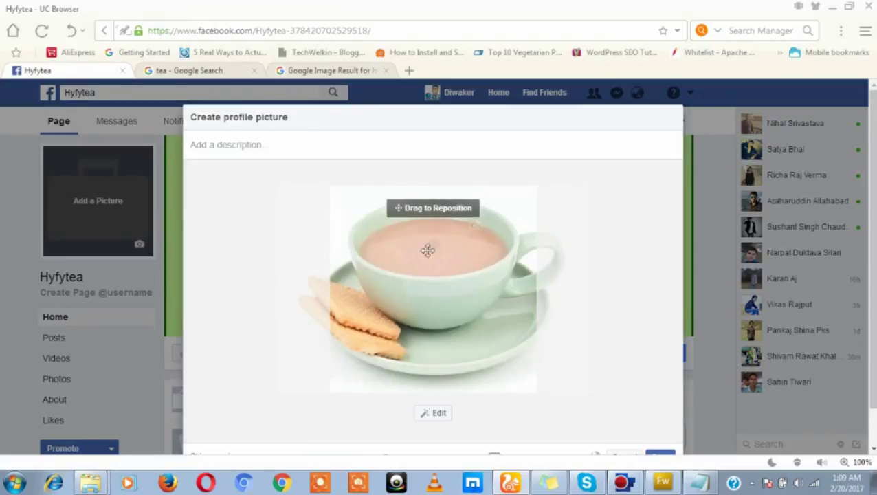
- Shift the teacup slightly left in the profile picture crop, keep the smallest zoom, and save the picture
mouse_move(433, 241)
mouse_down()
mouse_move(433, 231)
mouse_move(425, 255)
mouse_up()
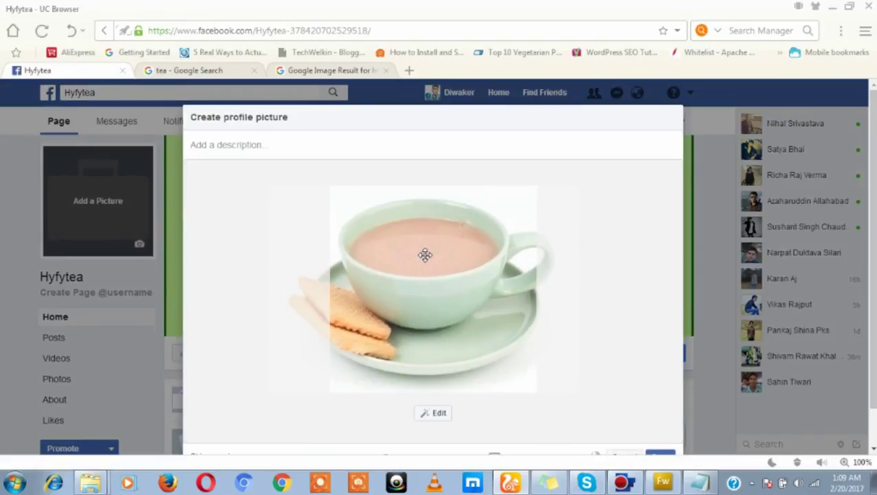
scroll(583, 254, down, 1)
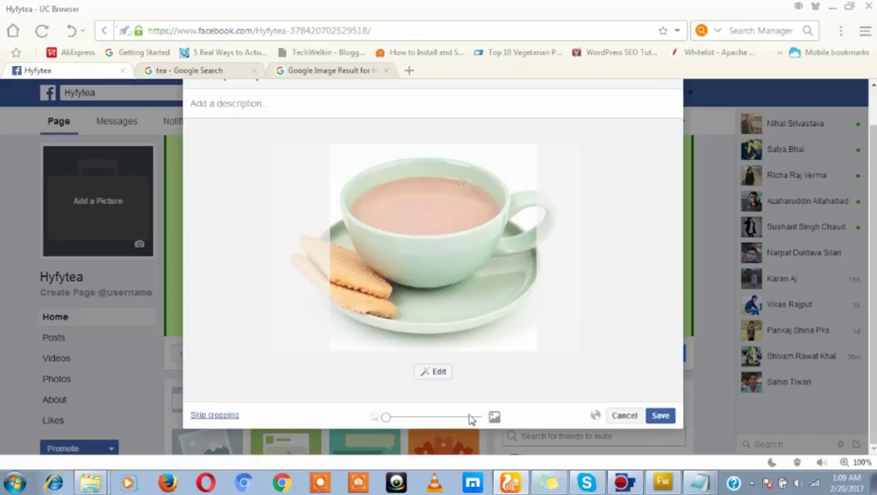
mouse_move(386, 417)
mouse_down()
mouse_move(418, 417)
mouse_move(377, 421)
mouse_up()
click(658, 416)
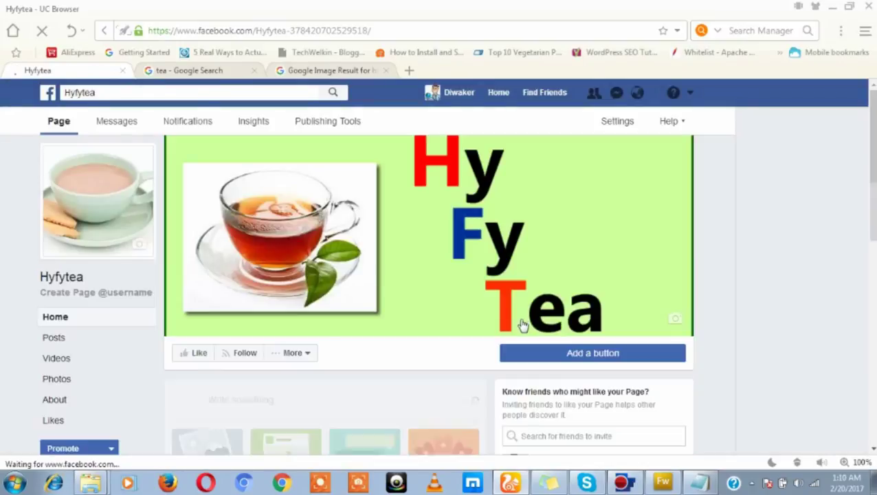
- Look over the sections of the Hyfytea Page and open the box for writing a post
scroll(508, 341, down, 3)
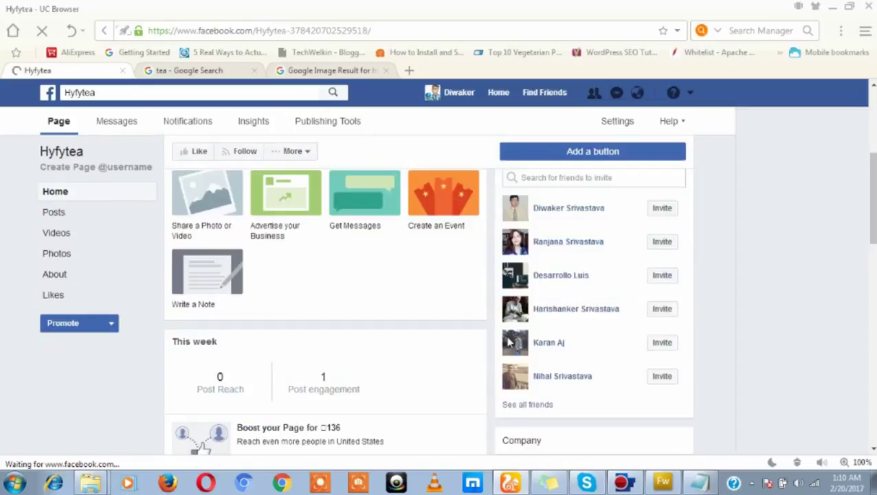
scroll(508, 341, down, 2)
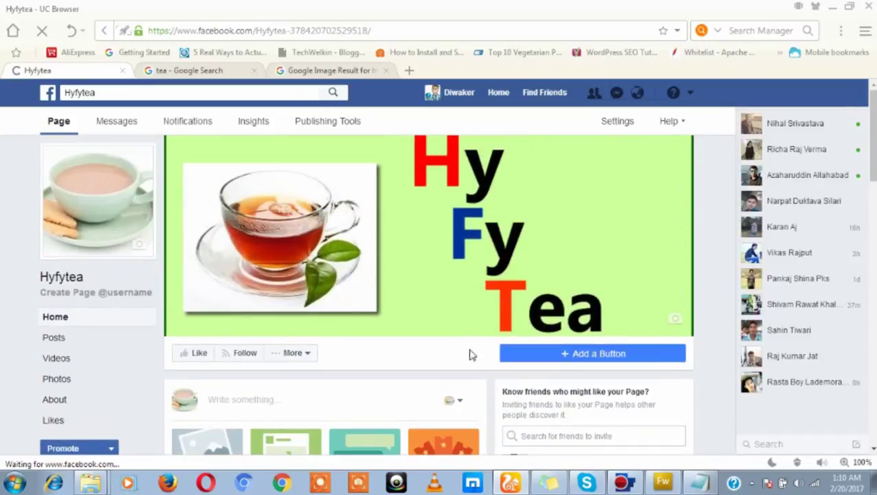
click(256, 402)
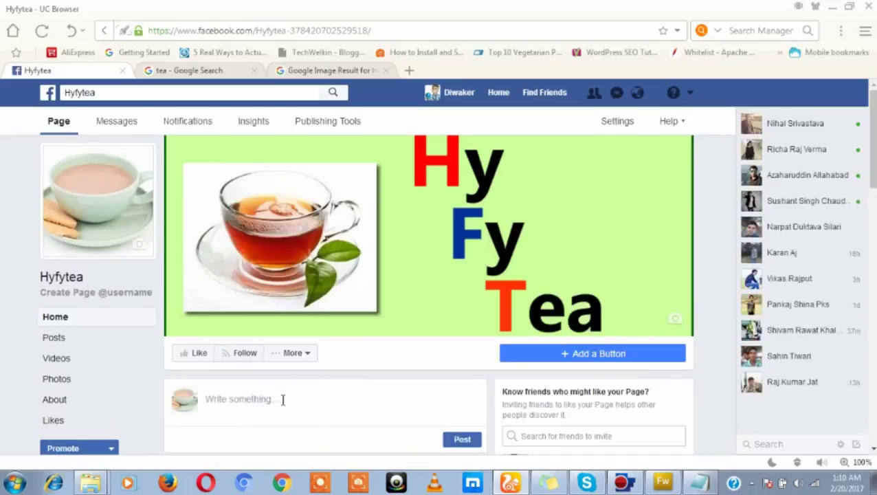
- Start adding a button to the Page and review the Get in Touch and Book Services options
click(606, 354)
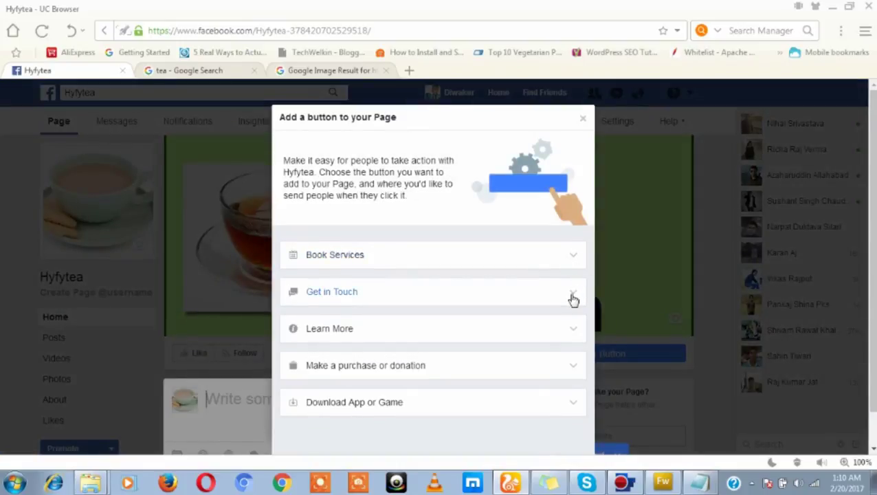
click(573, 297)
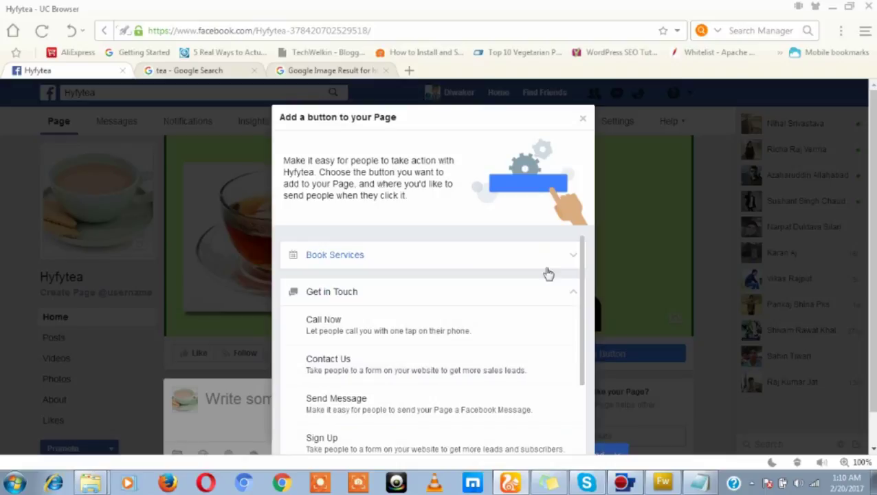
click(567, 253)
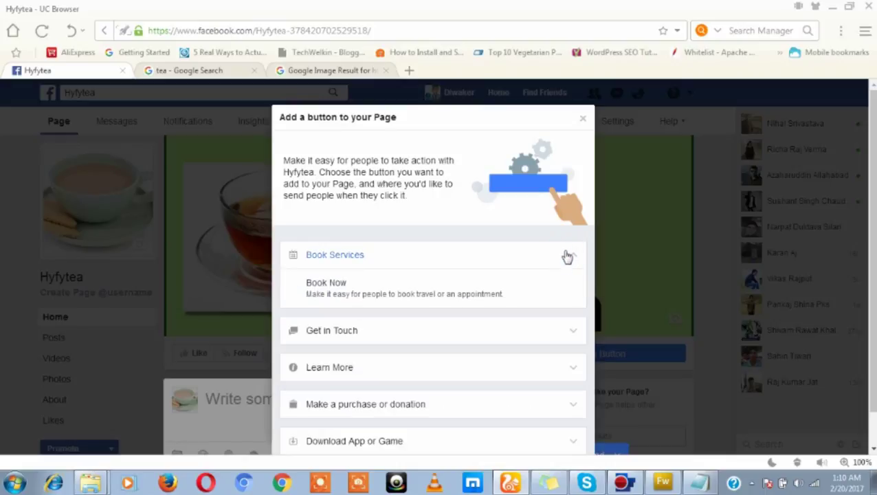
click(571, 255)
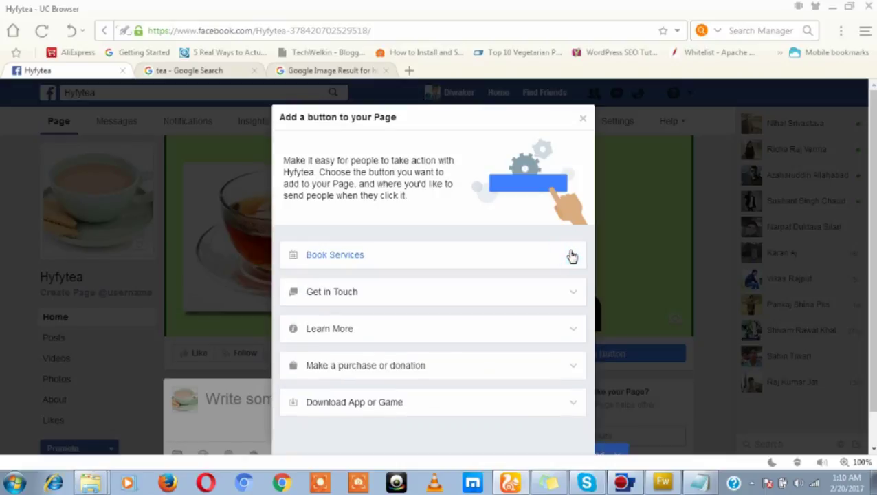
- Choose Contact Us from the Get in Touch options, link it to the website hyfytea.in, and add the button to the Page
click(565, 299)
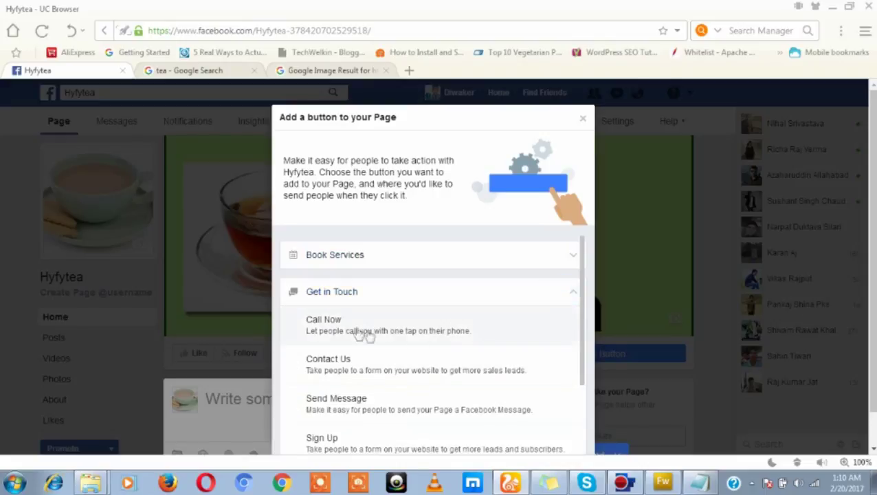
click(358, 360)
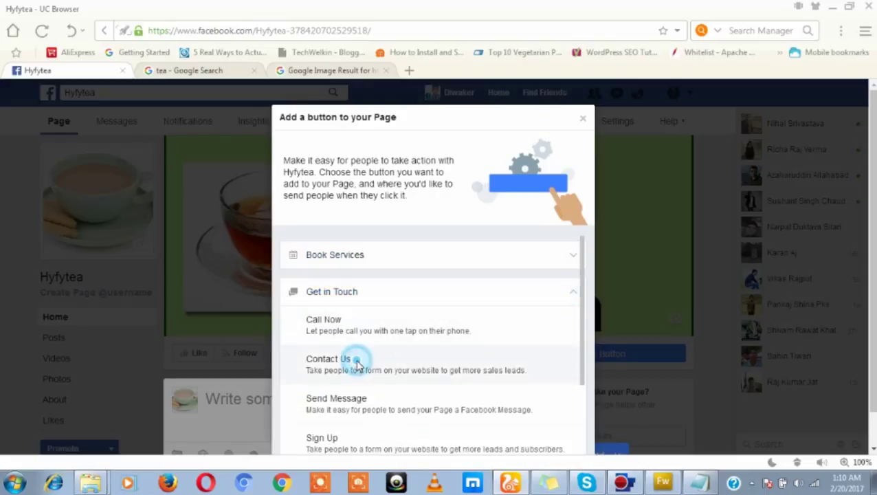
click(417, 205)
right_click(416, 205)
click(430, 282)
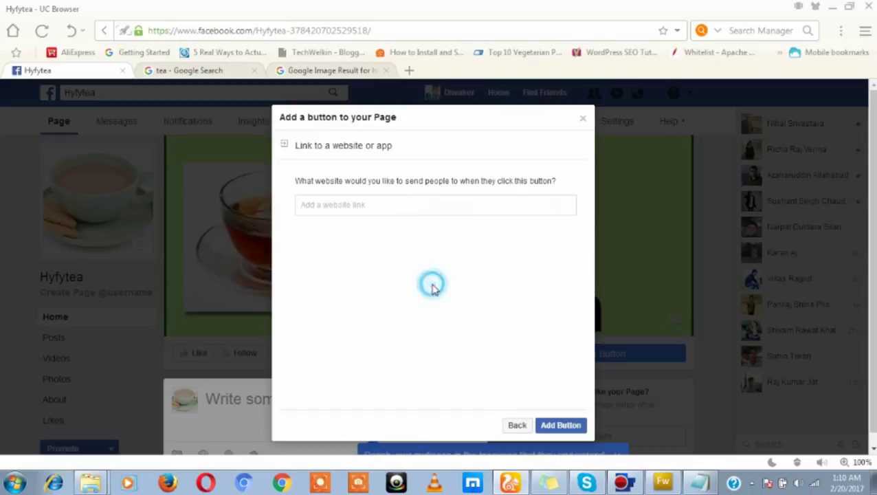
key(ctrl+z)
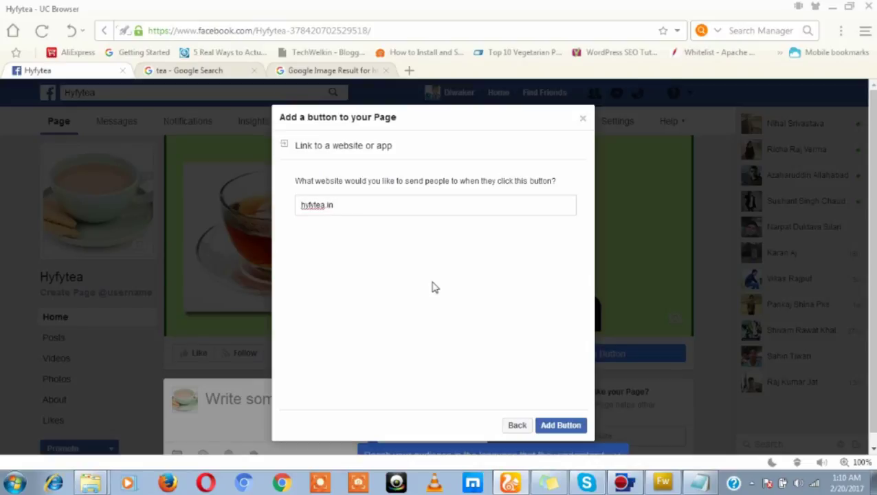
click(549, 426)
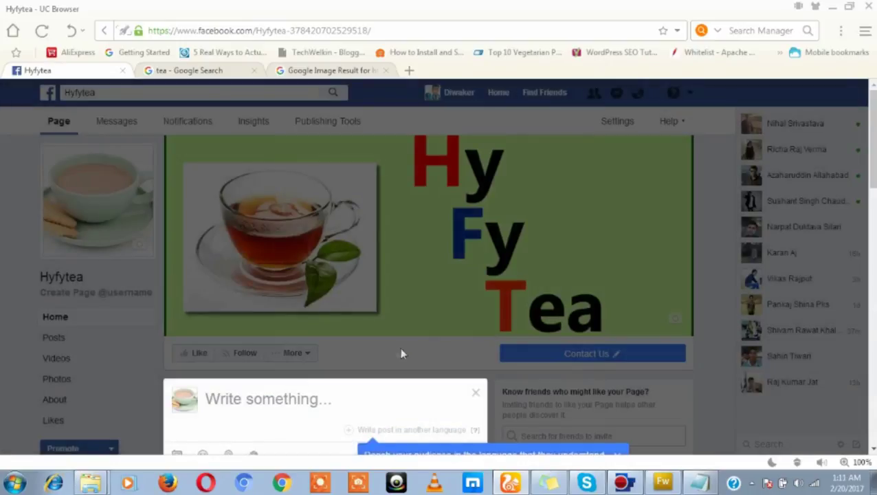
- Dismiss the tip about reaching the audience in their language and place the cursor in the Page's post box
scroll(586, 364, down, 2)
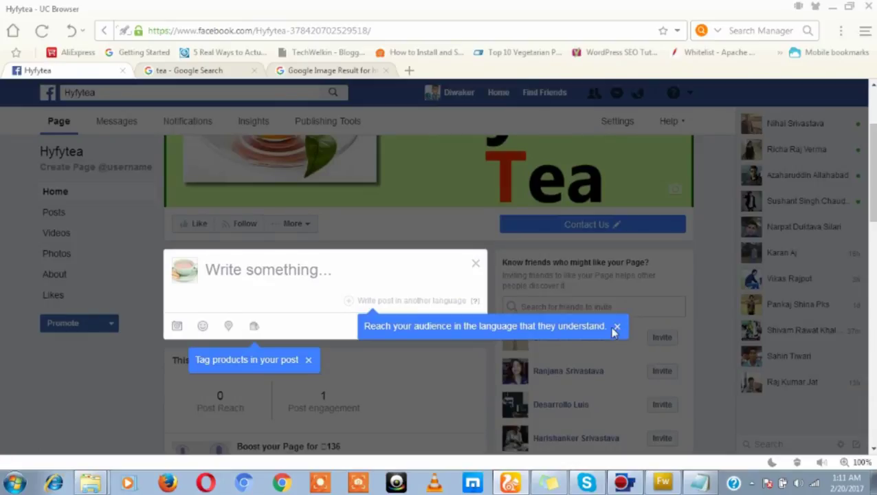
click(617, 328)
click(315, 278)
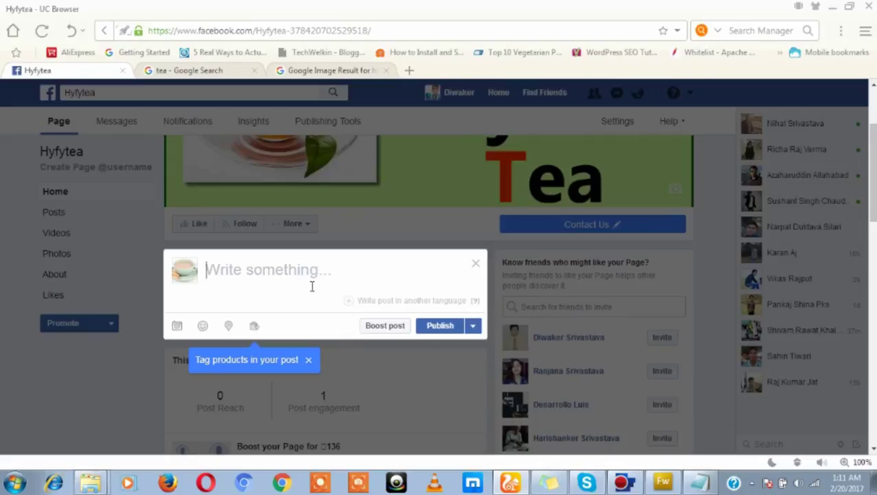
click(509, 486)
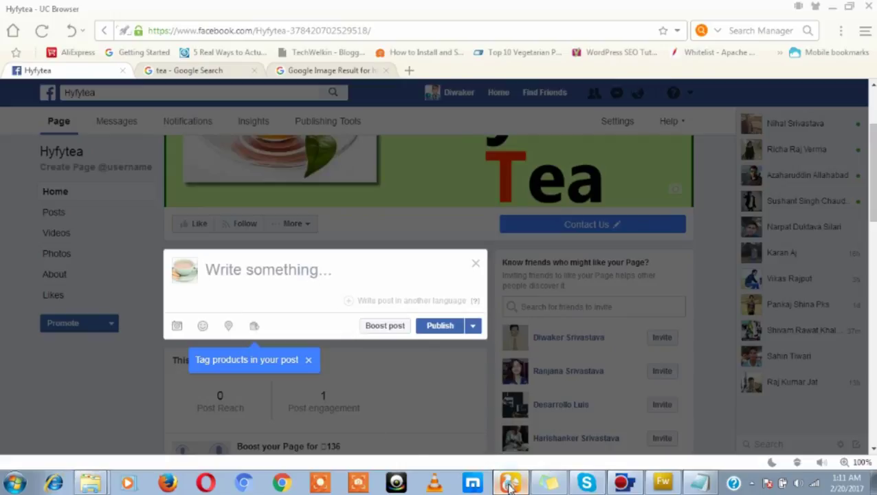
click(509, 486)
- From the tea image search, open the glass cup of red tea by candles in a new tab and visit its source page
click(320, 71)
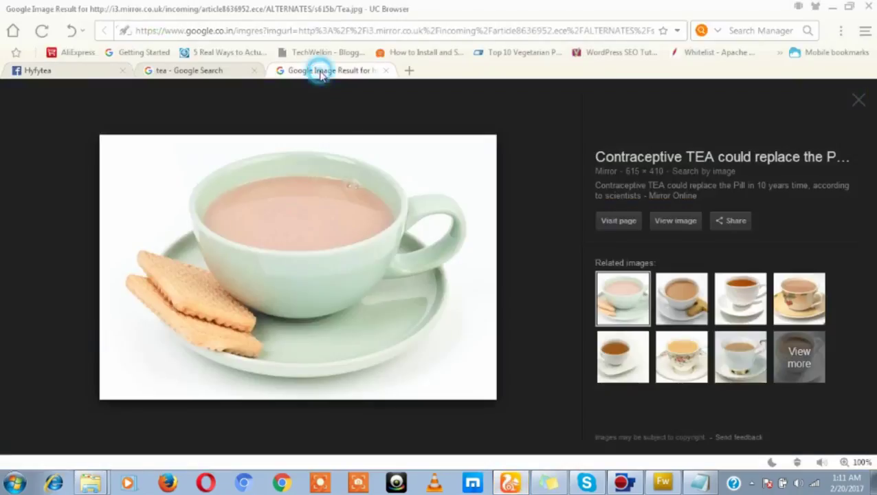
click(218, 71)
scroll(272, 156, down, 3)
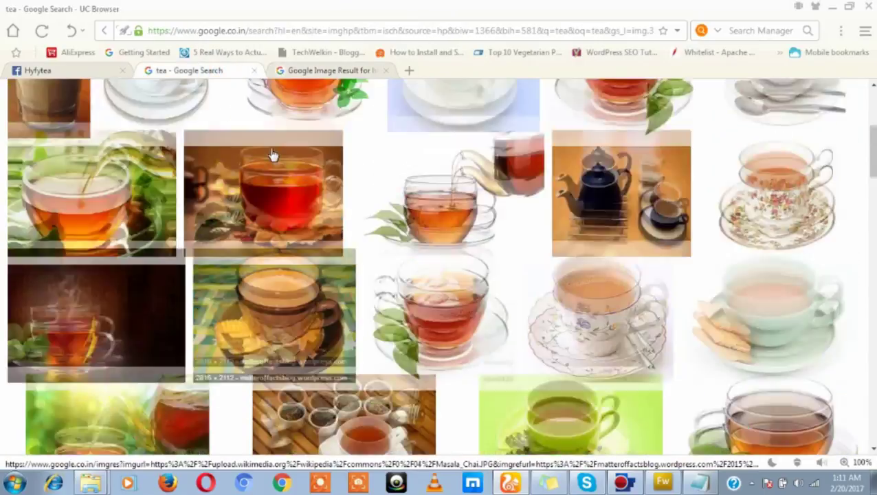
right_click(287, 180)
click(323, 194)
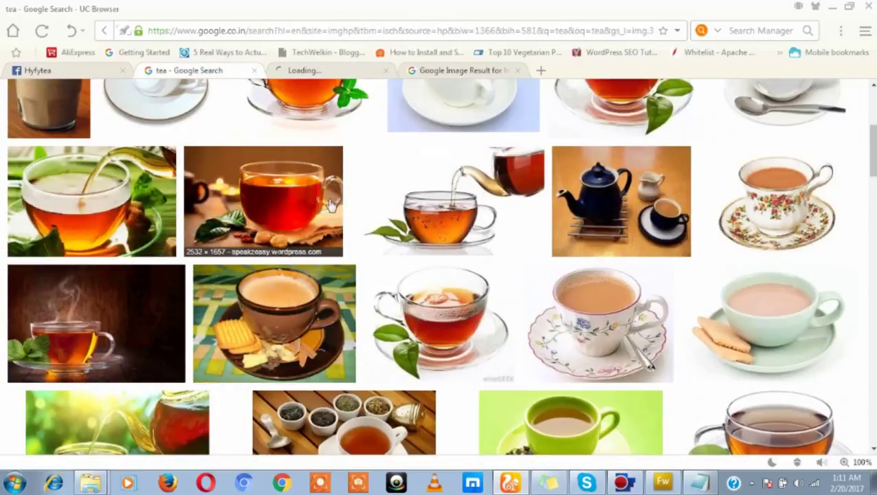
click(330, 70)
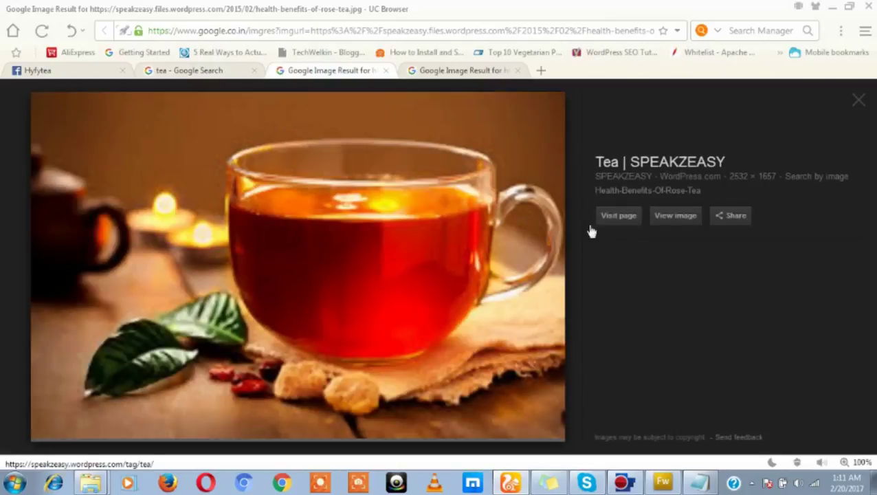
click(610, 220)
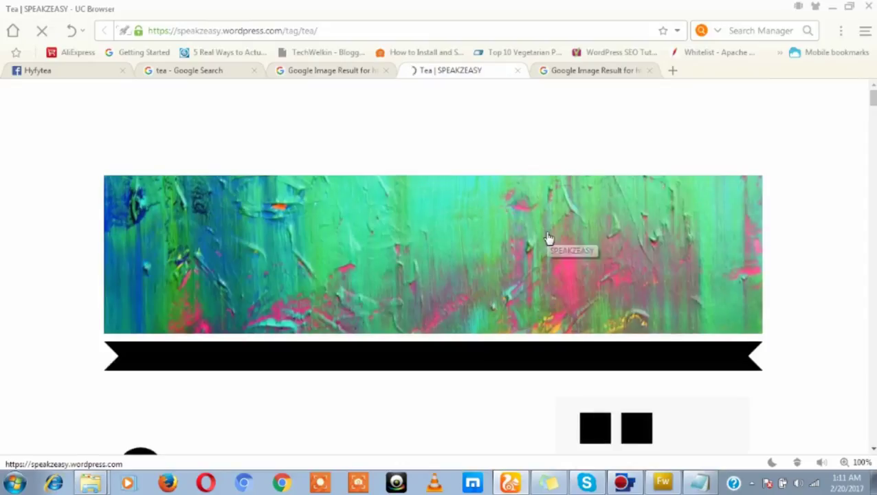
- Browse the blog's Tea archive and open the article "Tea in a cocktail"
scroll(548, 237, down, 2)
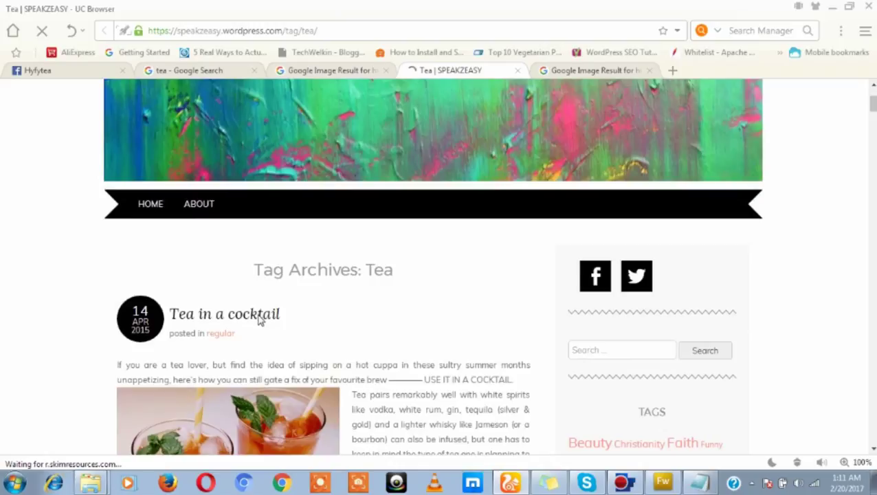
scroll(260, 318, down, 2)
scroll(258, 212, down, 2)
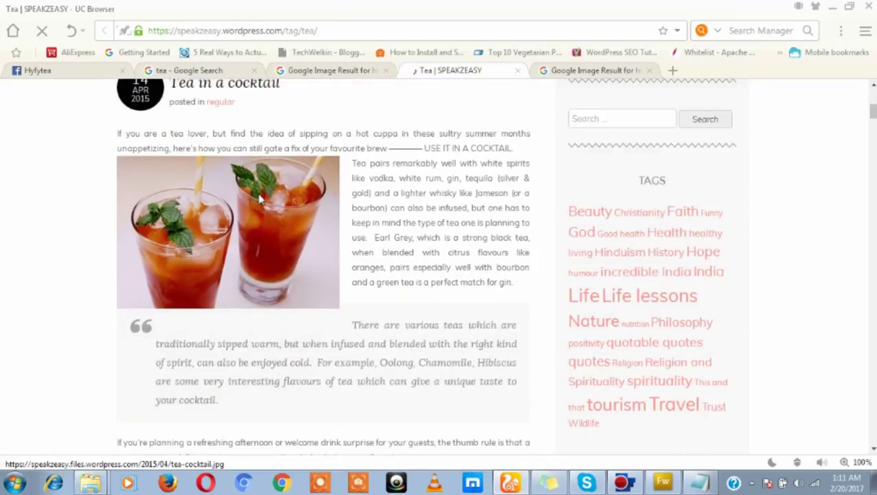
scroll(261, 179, up, 2)
click(266, 210)
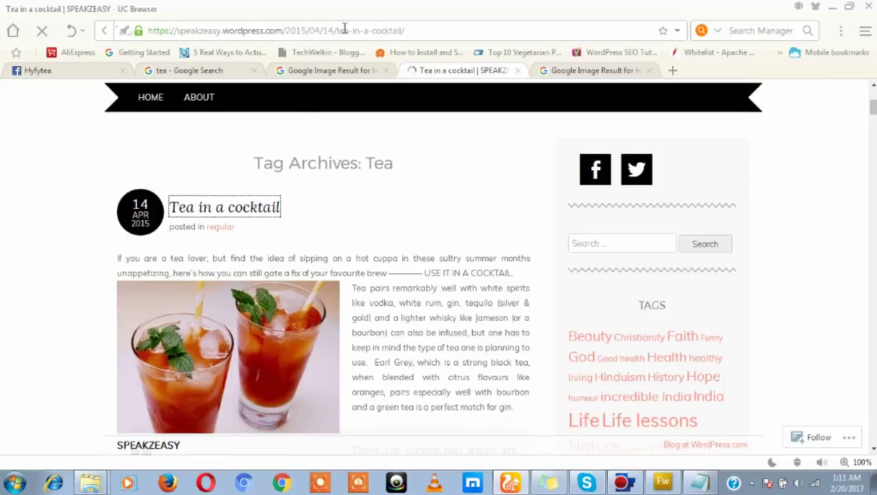
- Copy the article's web address and paste it into the new post on the Hyfytea Page
click(427, 25)
key(ctrl+c)
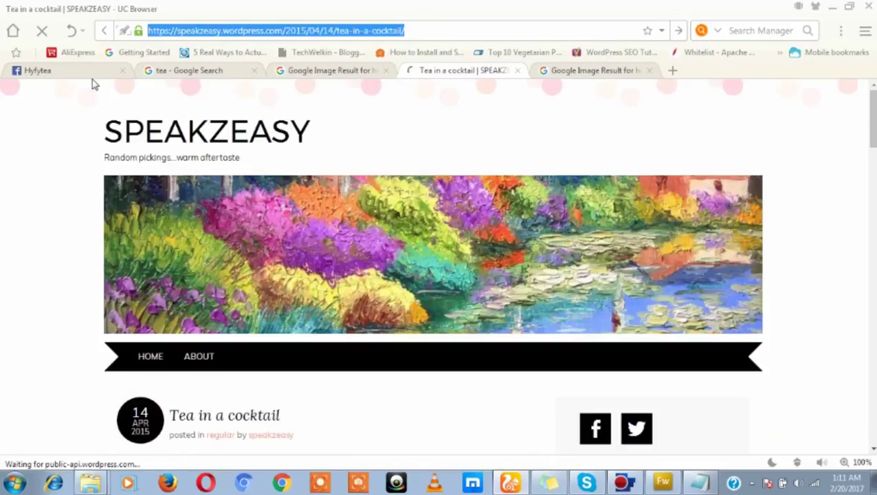
click(92, 74)
click(291, 273)
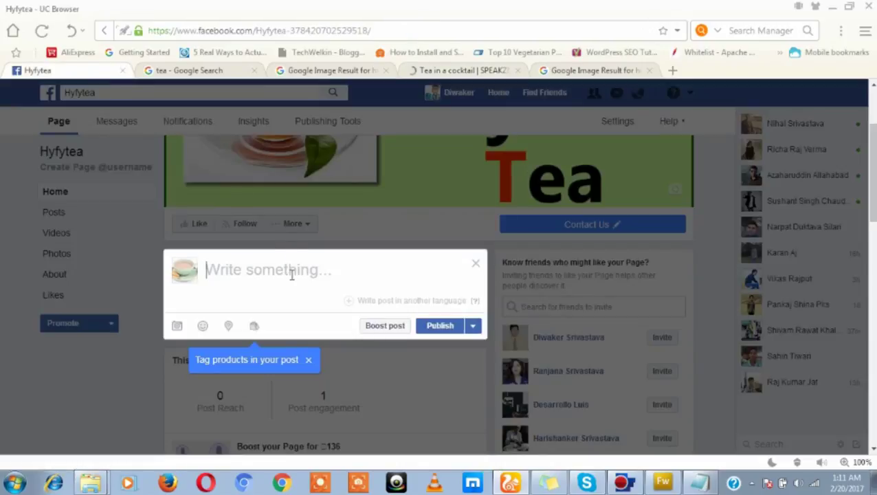
key(ctrl+v)
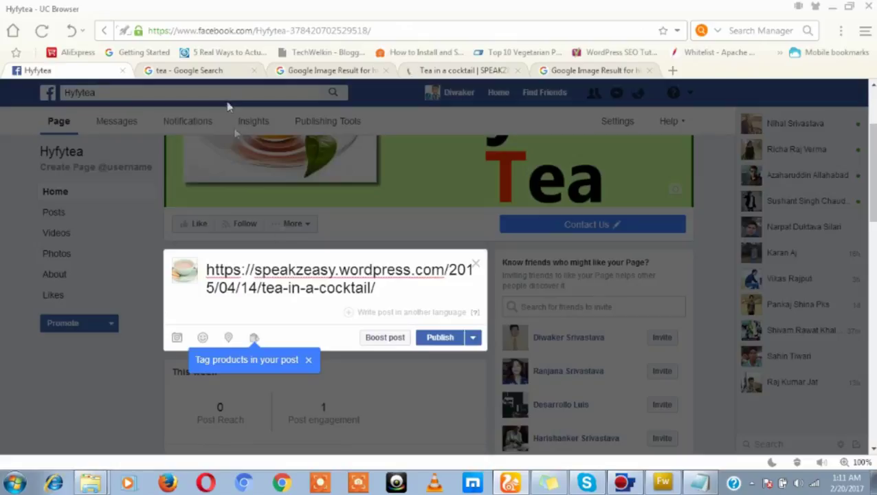
- Copy the article title "Tea in a cocktail" and insert it on its own line above the link in the post
click(465, 71)
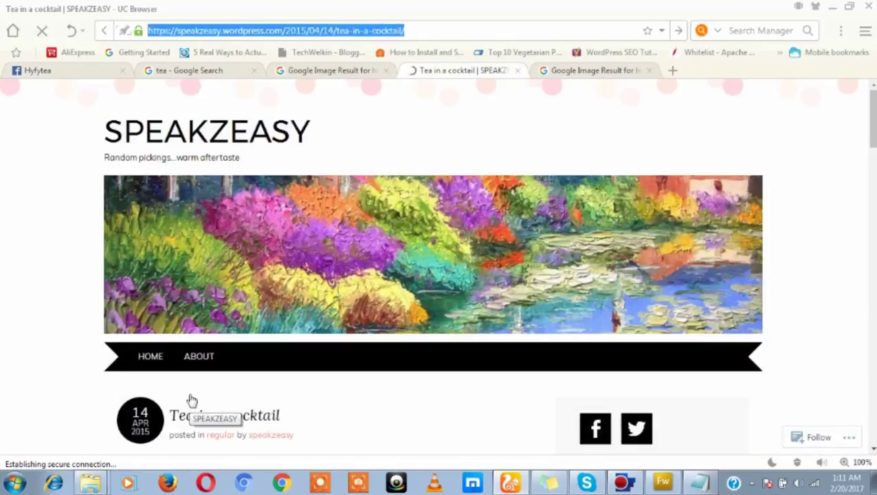
drag(297, 417, 165, 418)
key(ctrl+c)
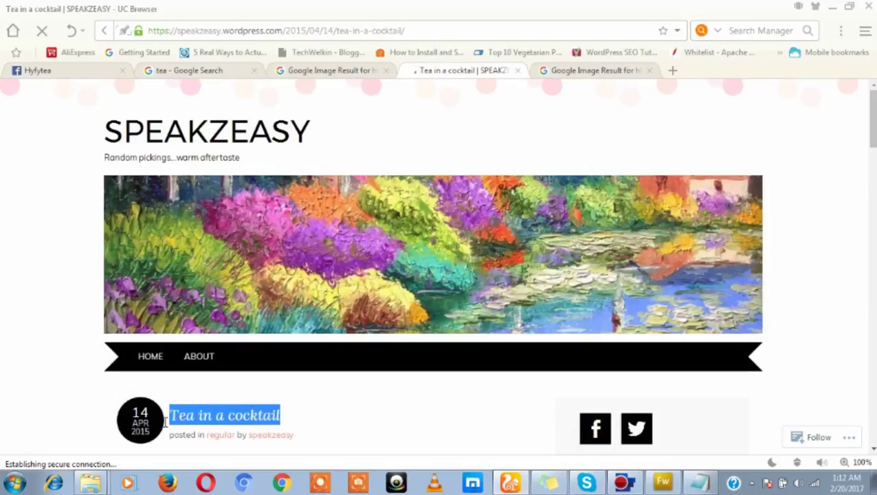
click(96, 76)
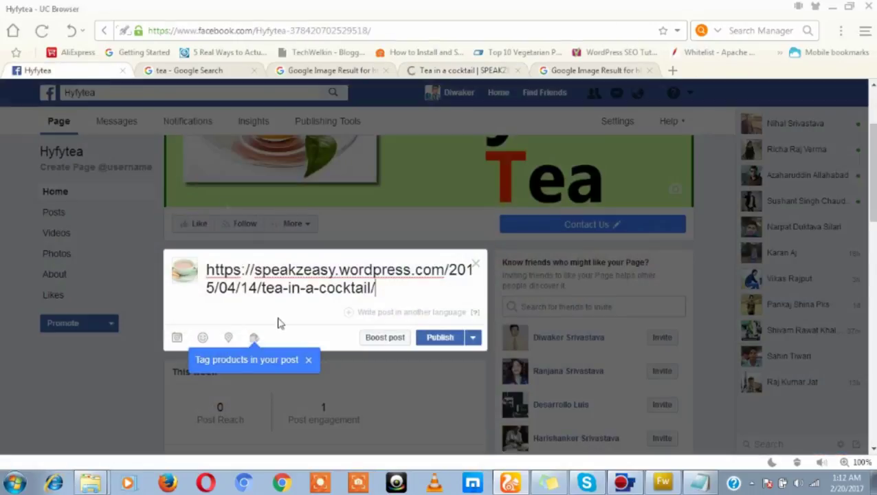
click(207, 271)
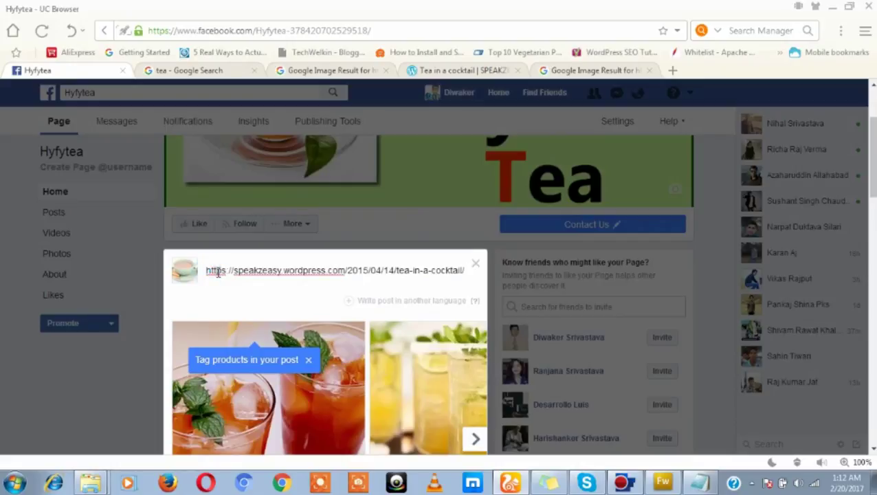
key(Return)
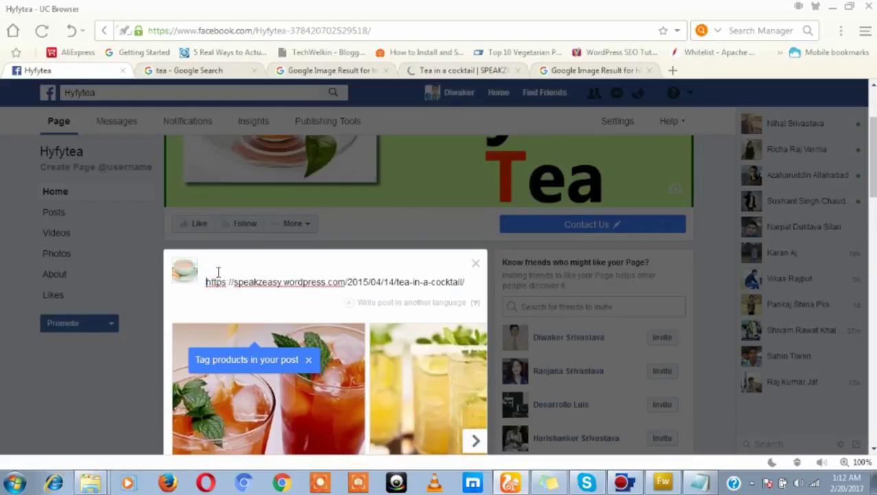
key(ctrl+v)
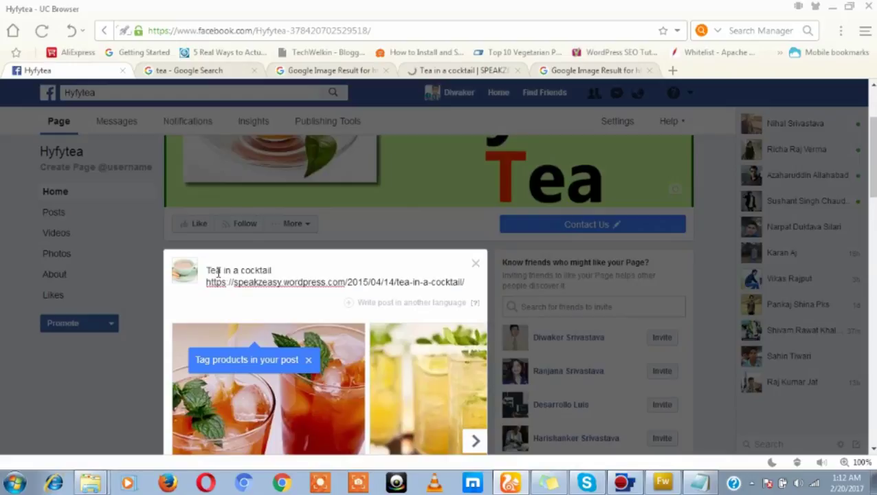
- Publish the "Tea in a cocktail" post with both article images included
scroll(508, 357, down, 3)
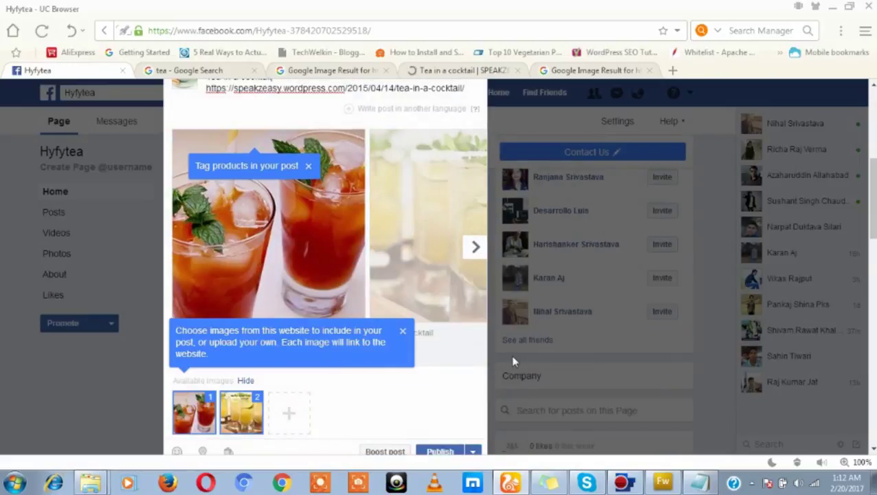
scroll(489, 352, down, 1)
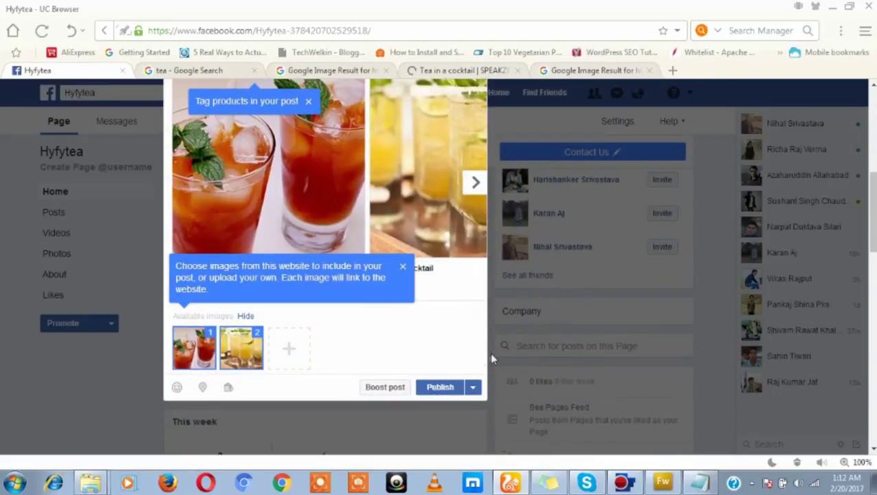
click(441, 389)
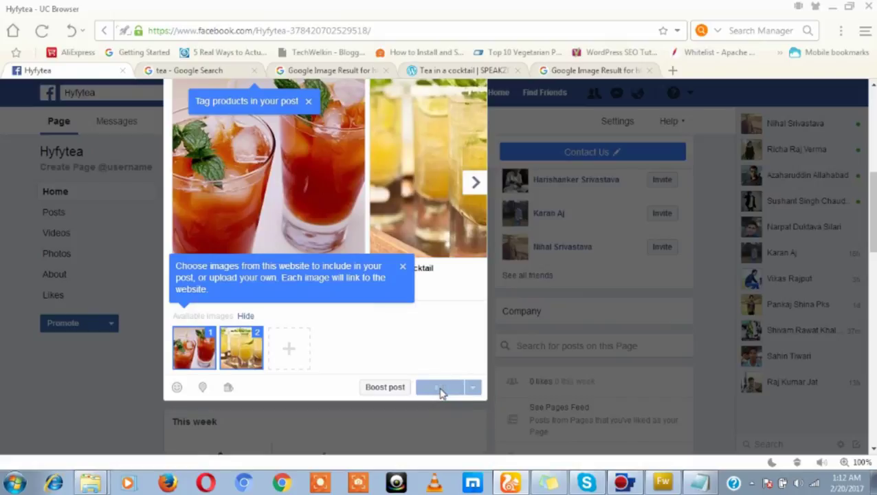
click(403, 268)
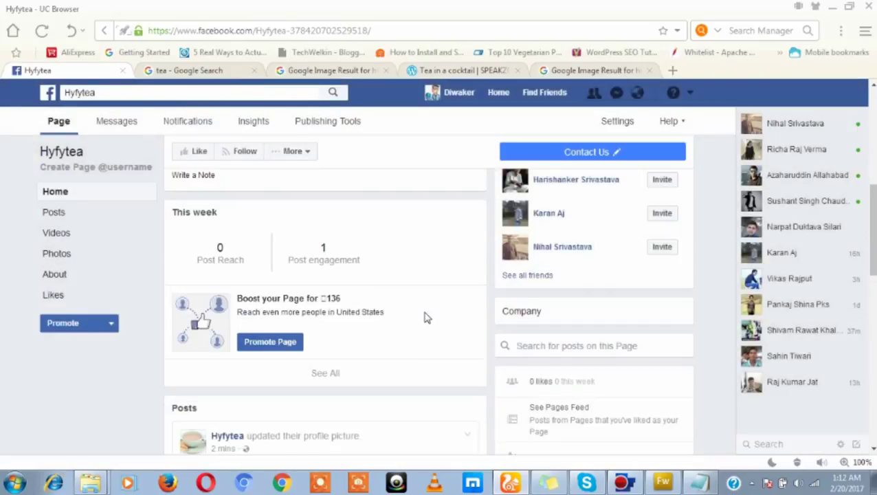
- Look through the Page's timeline for the published posts, dismissing the tip about liking and commenting as yourself or as a Page
scroll(425, 318, down, 5)
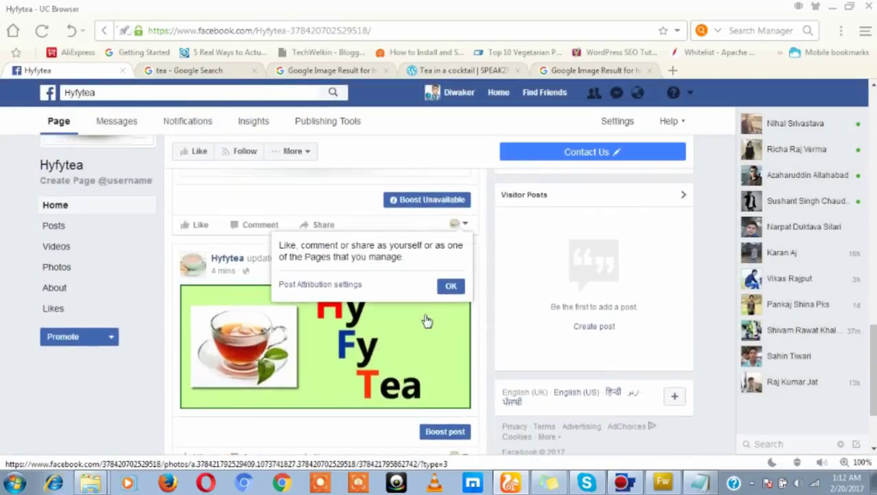
click(451, 286)
scroll(452, 315, down, 2)
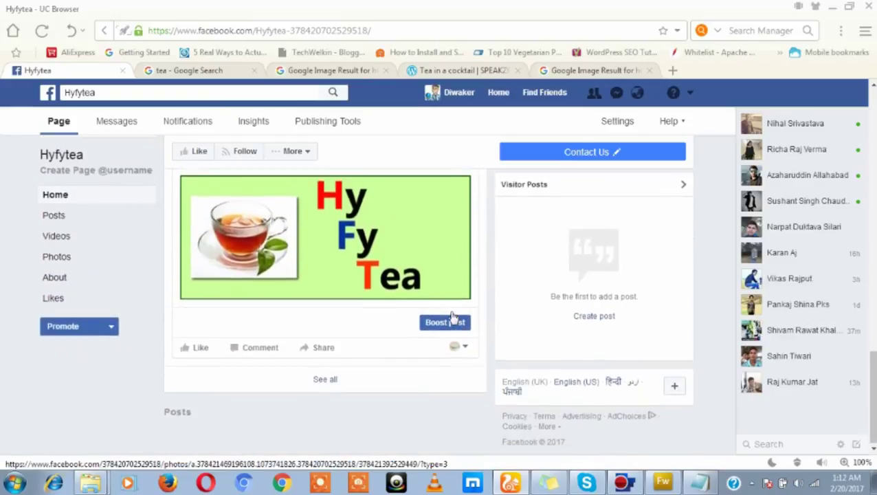
scroll(452, 316, up, 6)
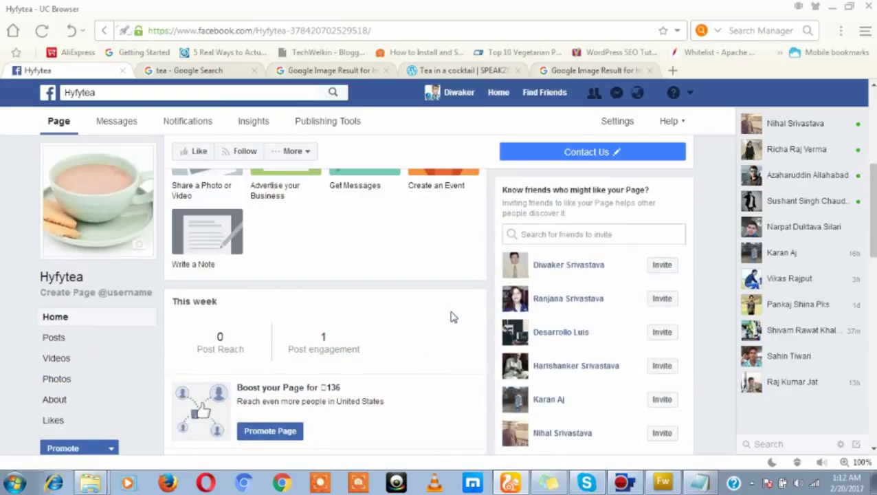
scroll(452, 316, up, 4)
scroll(416, 290, down, 1)
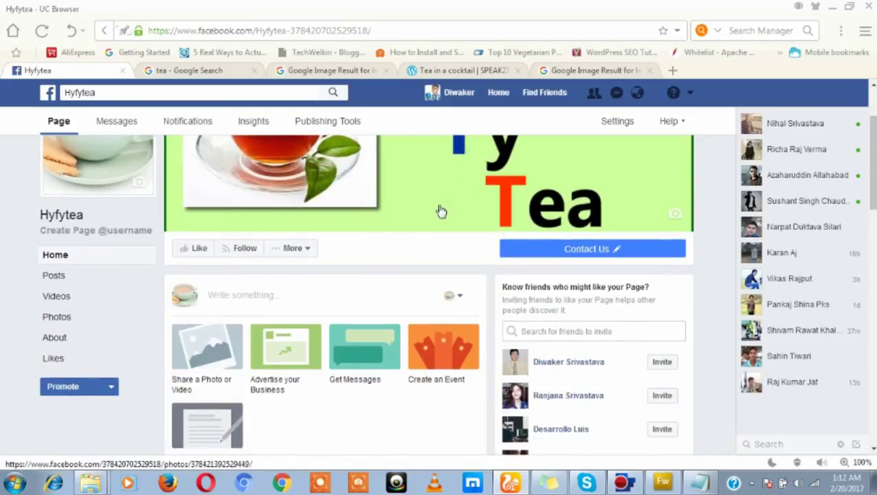
scroll(439, 212, down, 8)
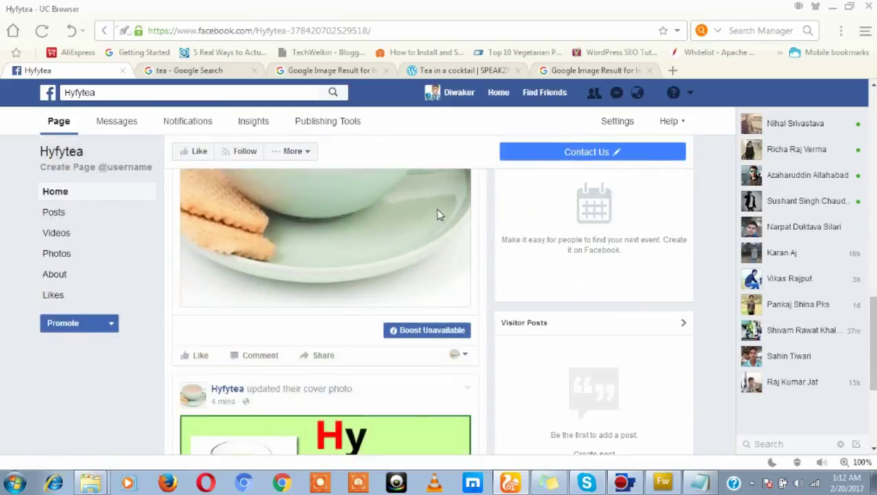
scroll(440, 214, down, 3)
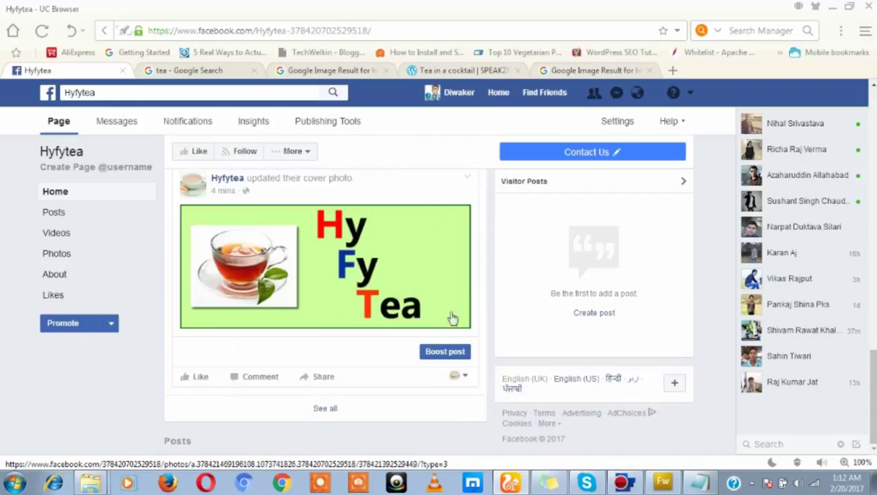
- Reload the Hyfytea Page and look through its published posts, Contact Us button options and web address
scroll(550, 330, down, 4)
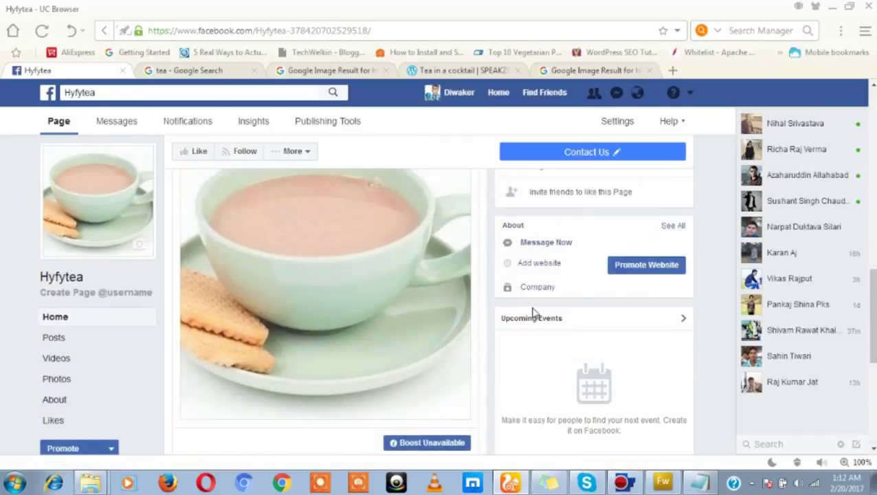
scroll(464, 339, up, 4)
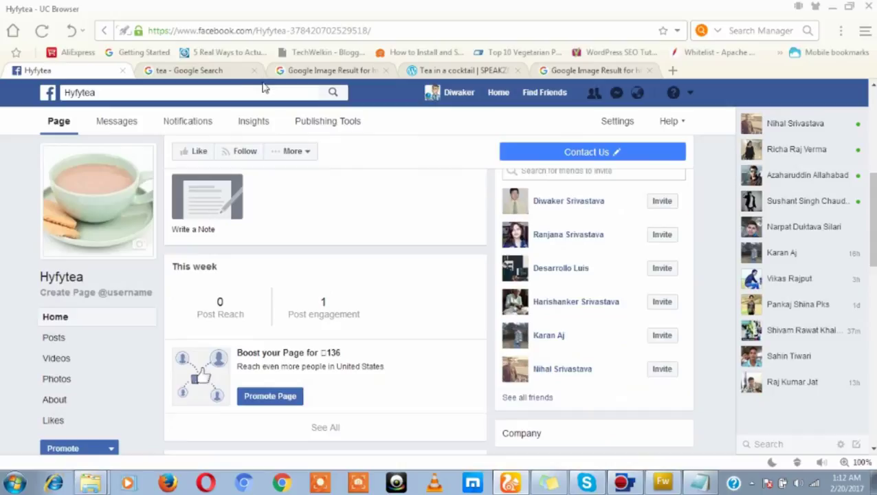
click(40, 31)
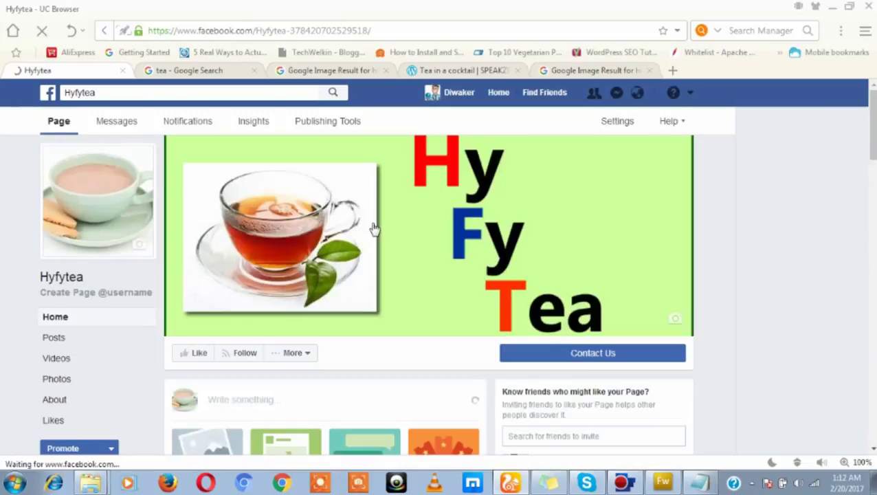
scroll(373, 230, down, 5)
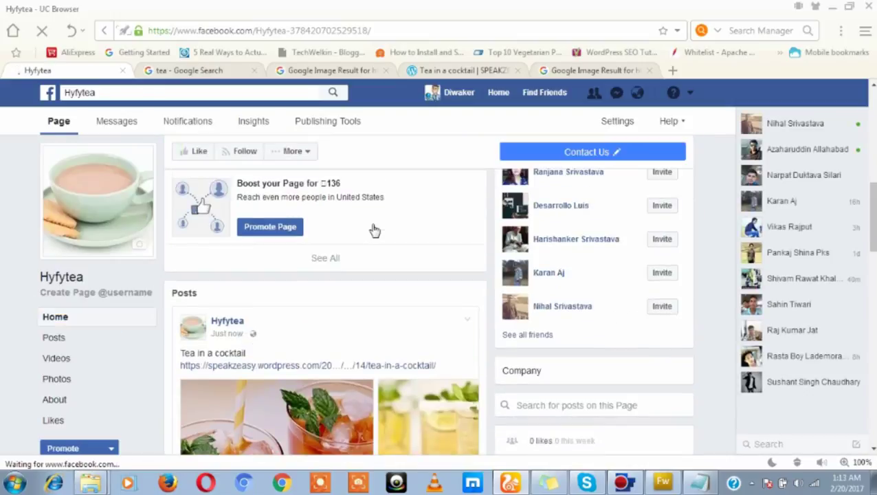
scroll(424, 419, down, 6)
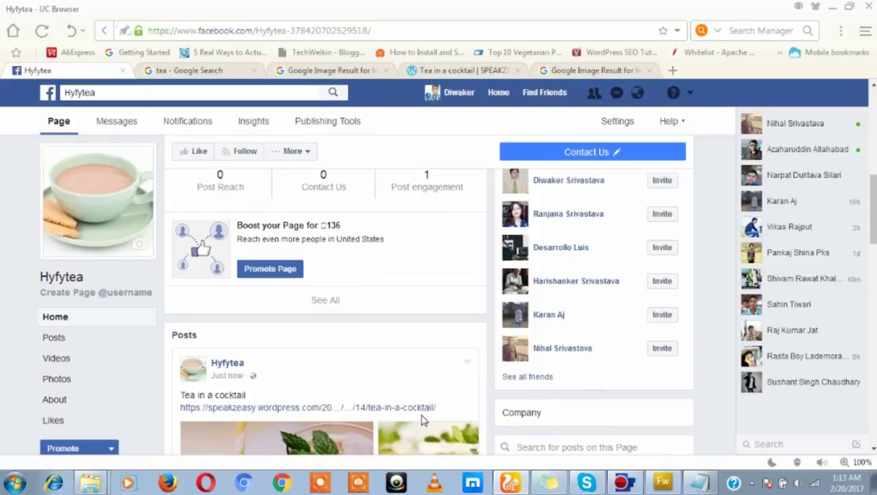
scroll(425, 419, down, 2)
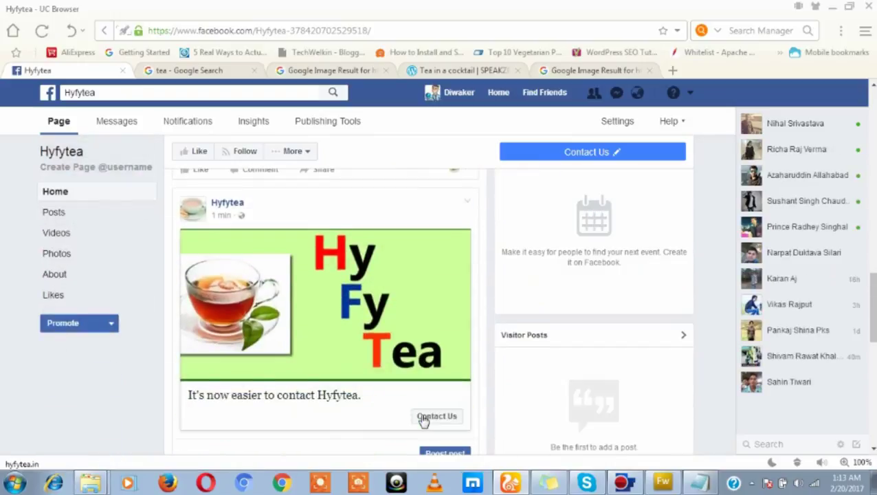
scroll(424, 420, up, 10)
scroll(424, 420, down, 1)
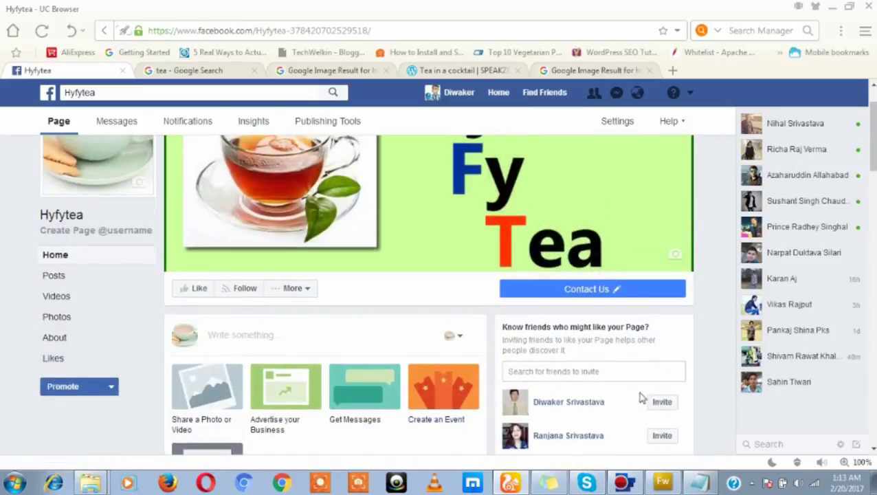
scroll(617, 379, down, 5)
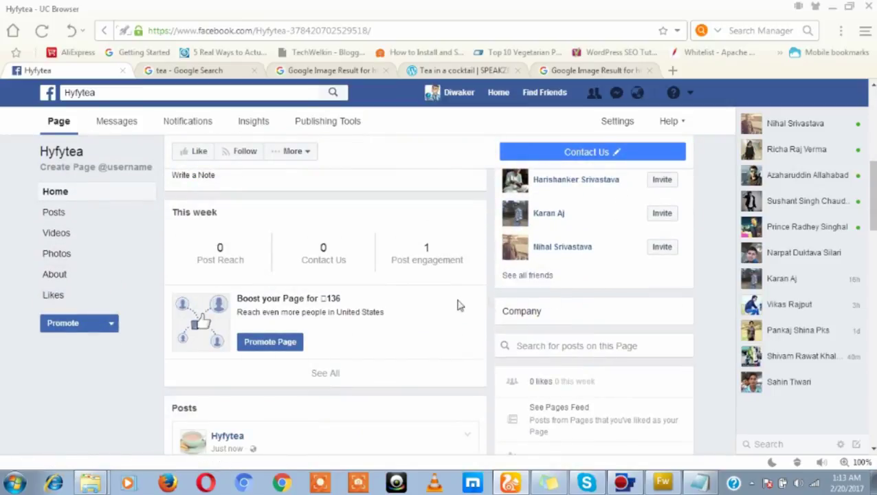
scroll(459, 305, up, 6)
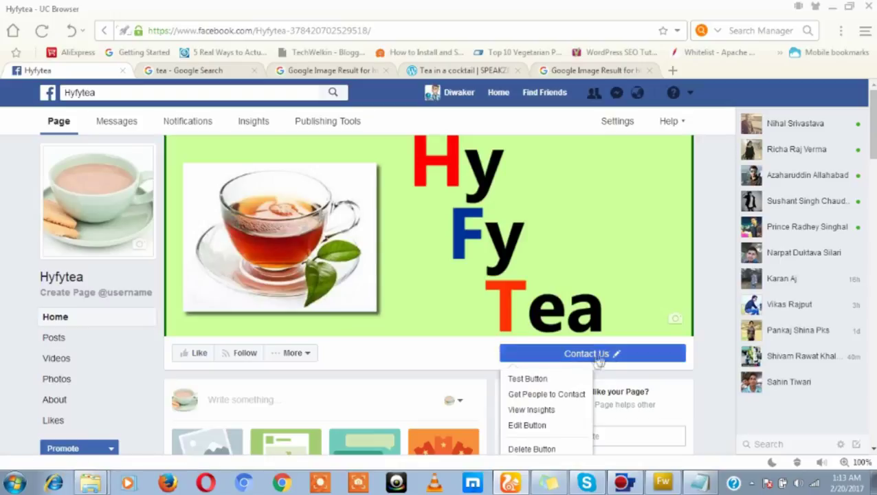
scroll(351, 351, down, 3)
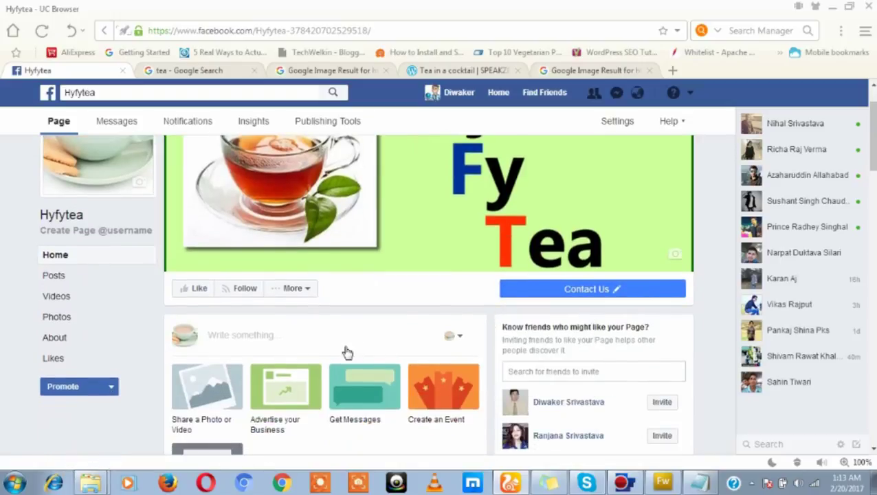
scroll(347, 352, up, 3)
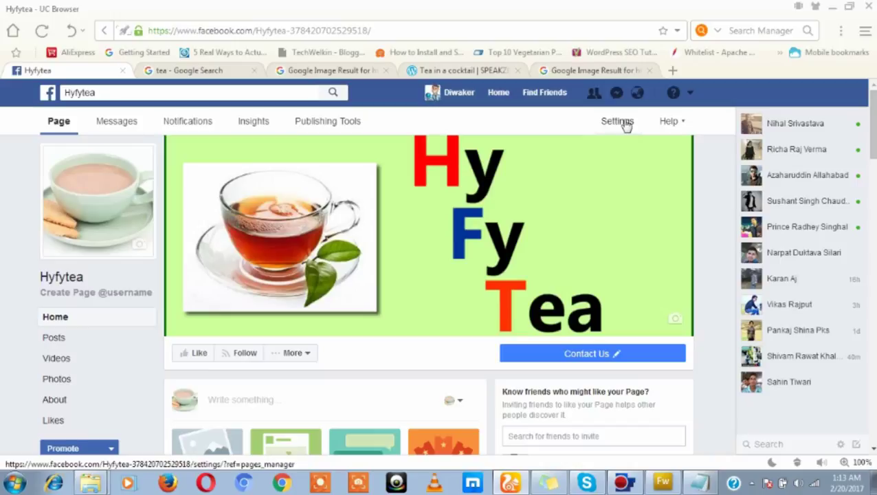
drag(255, 33, 363, 33)
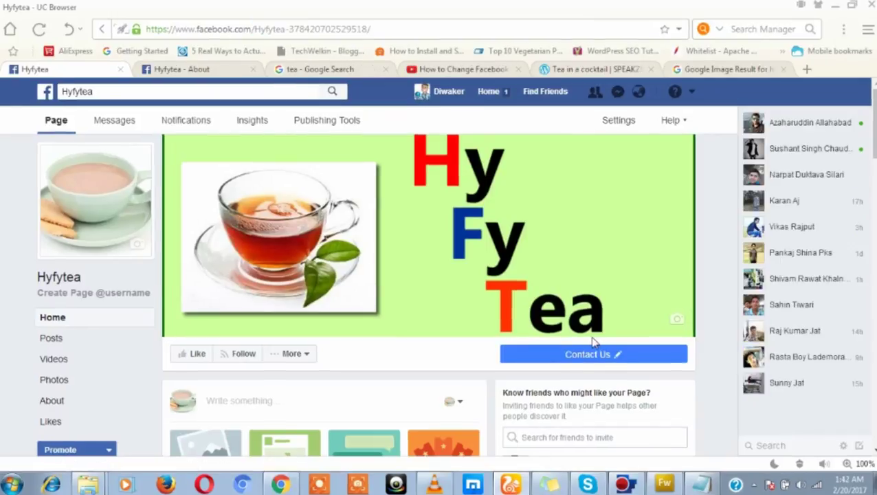
scroll(523, 330, down, 2)
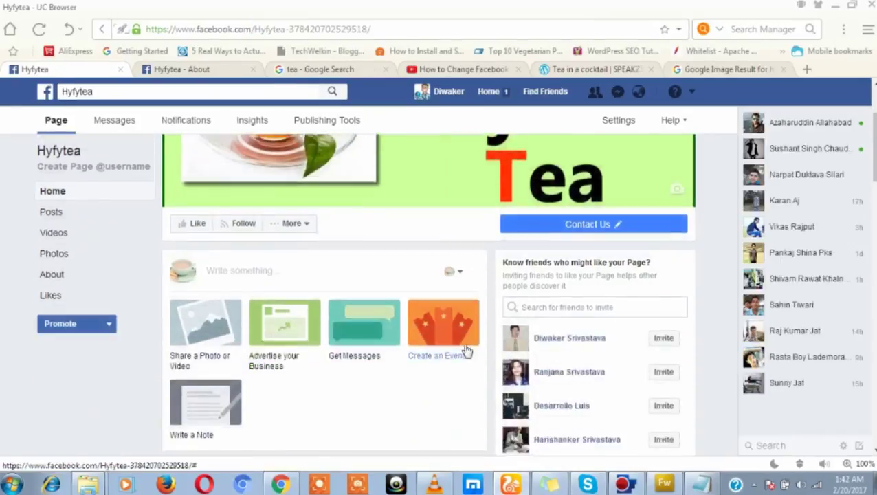
click(60, 275)
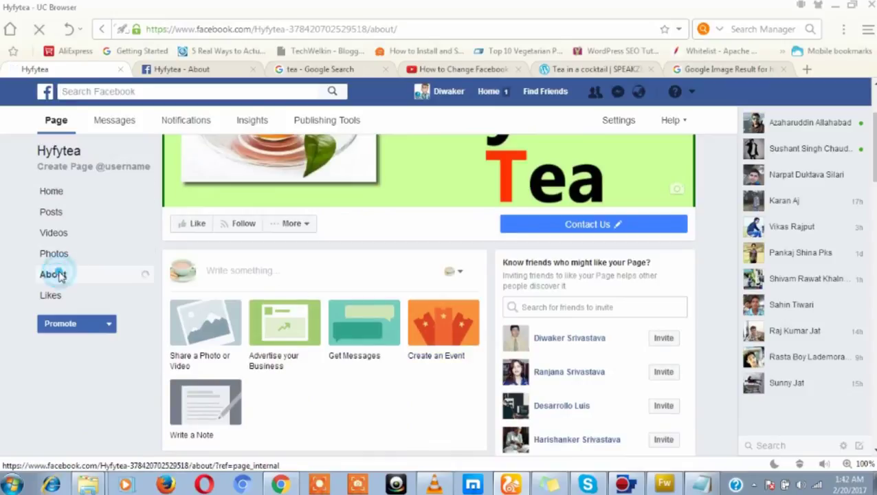
scroll(363, 319, down, 3)
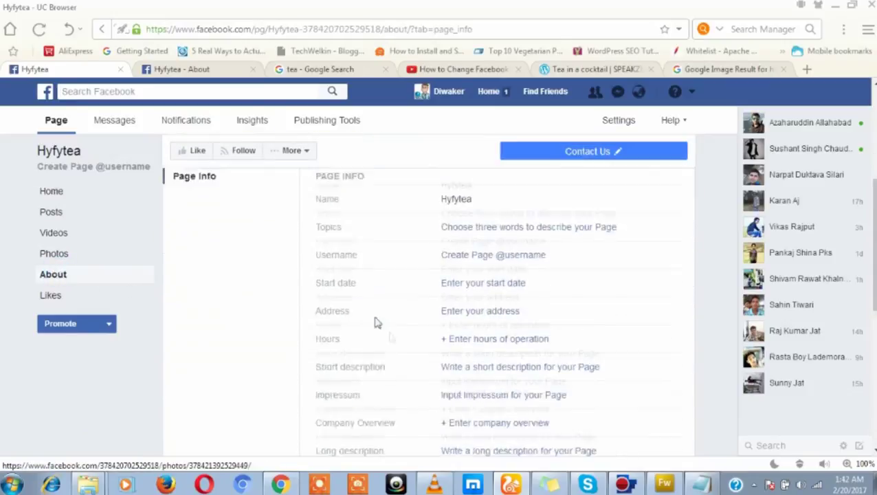
scroll(488, 336, up, 1)
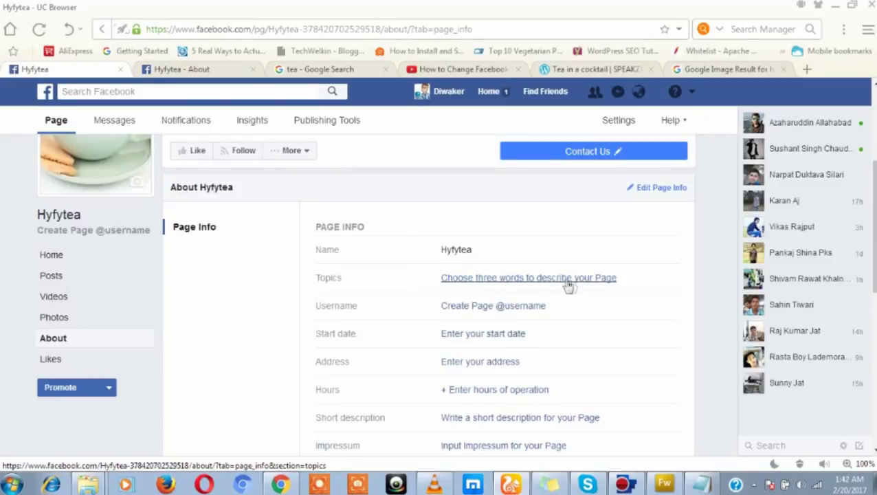
click(524, 311)
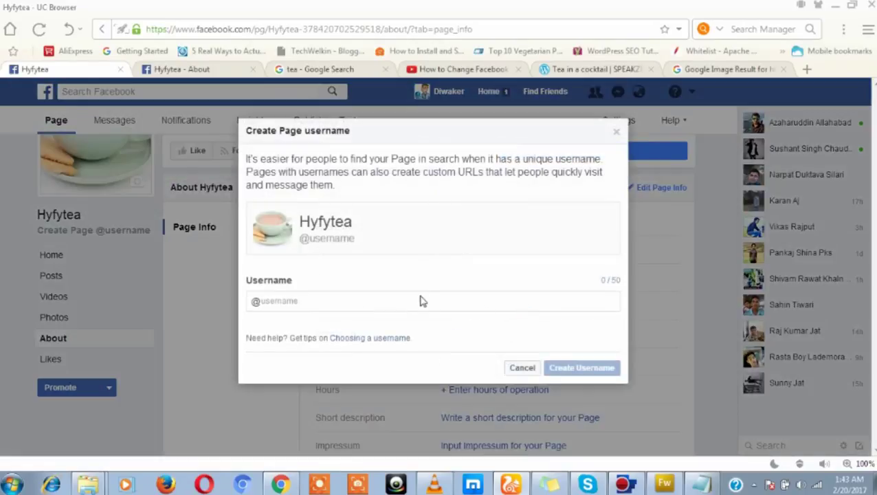
click(420, 302)
text(u)
key(BackSpace)
text(hyfytea)
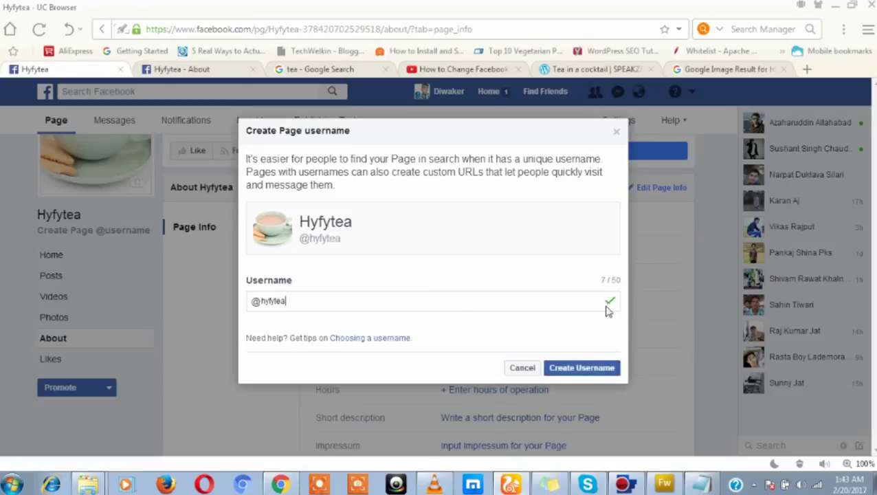
click(577, 368)
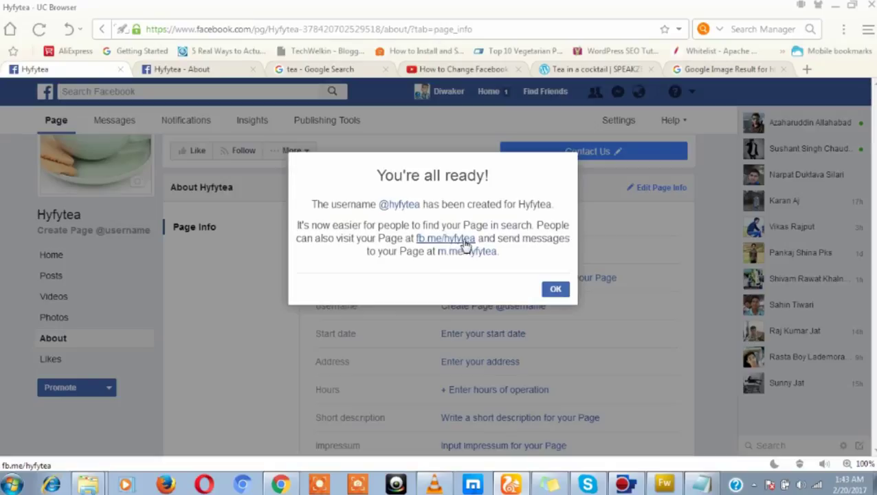
click(555, 288)
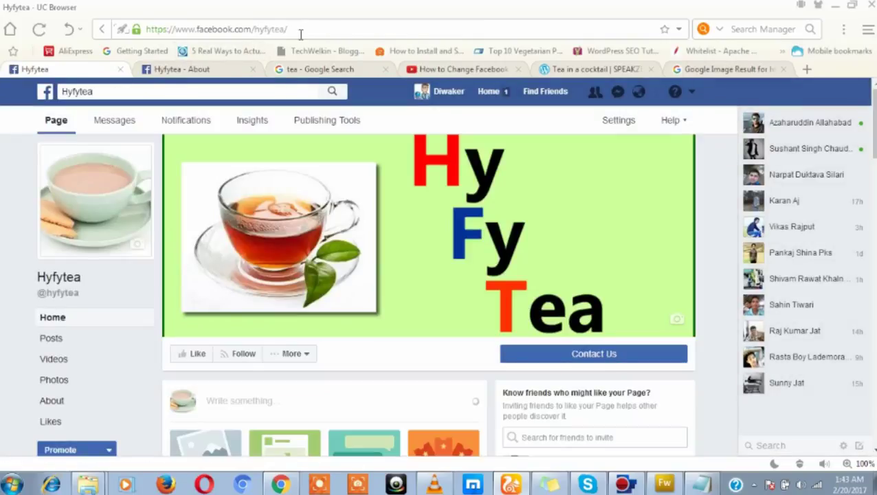
- Examine the Page's custom web address, look through its timeline, and reopen the Page from the "Tea in a cocktail" post to check its username
drag(148, 29, 301, 28)
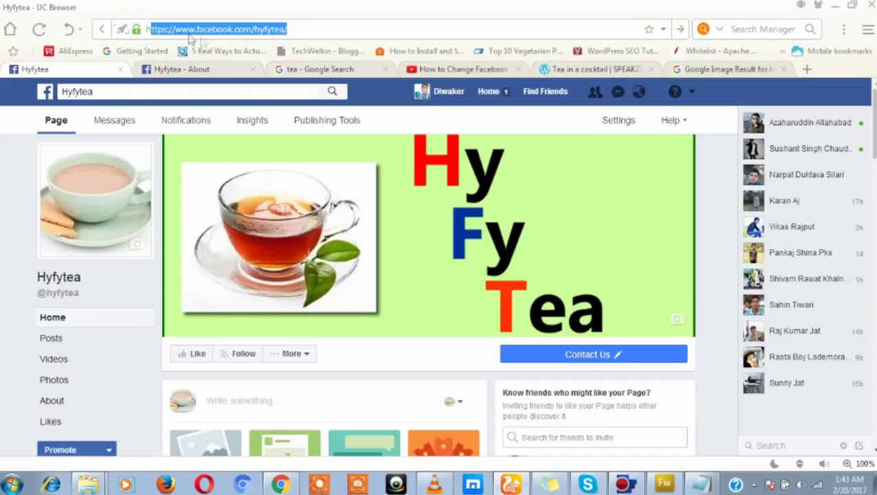
drag(149, 29, 277, 29)
click(298, 30)
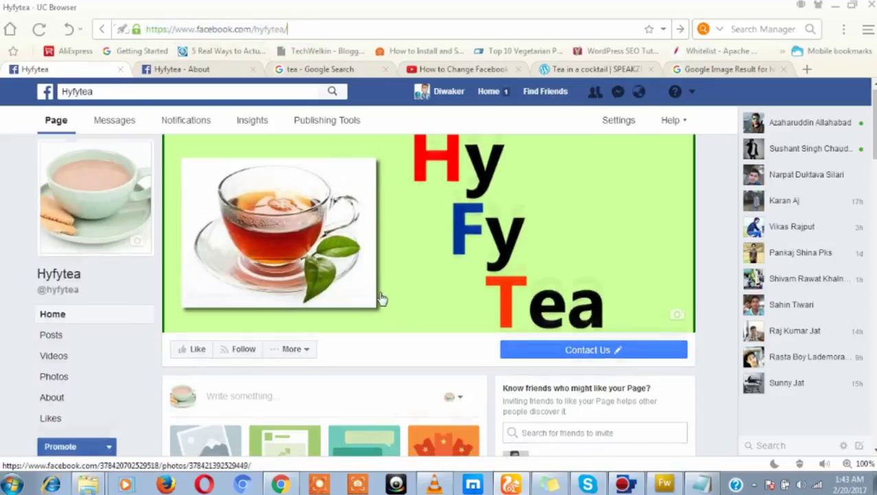
scroll(383, 298, down, 3)
scroll(382, 299, up, 1)
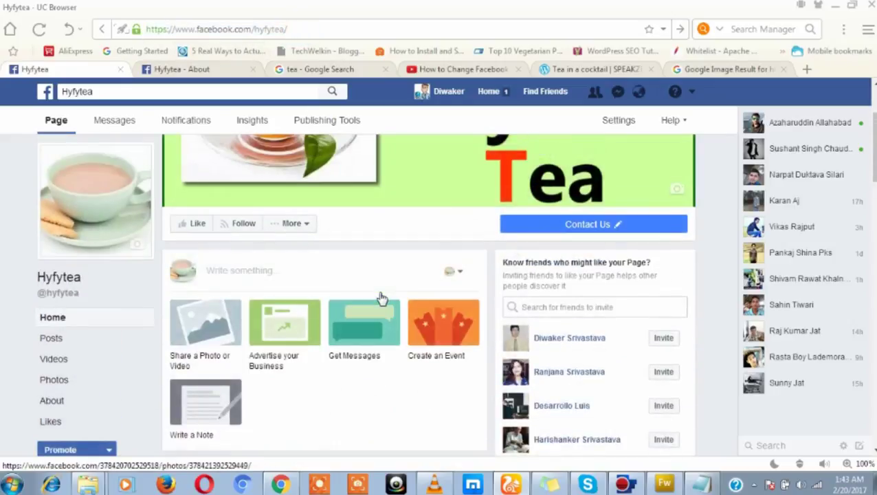
scroll(382, 298, up, 2)
scroll(382, 298, down, 4)
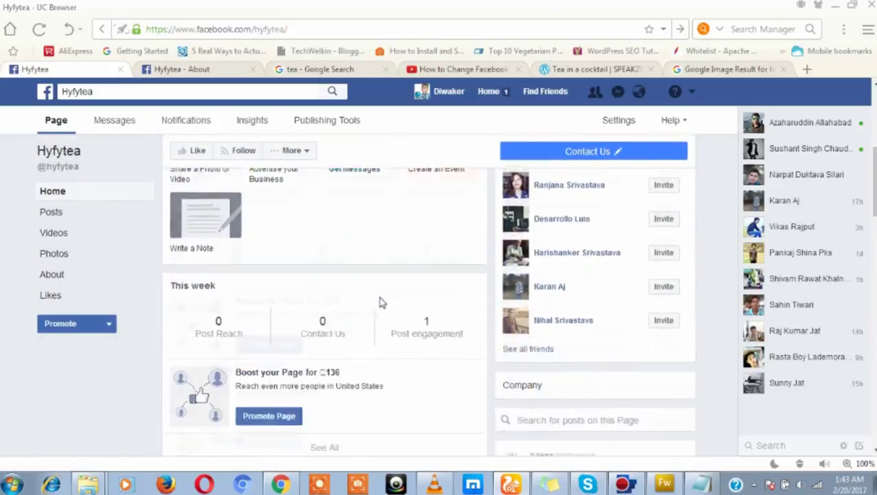
scroll(382, 302, down, 7)
scroll(378, 300, up, 3)
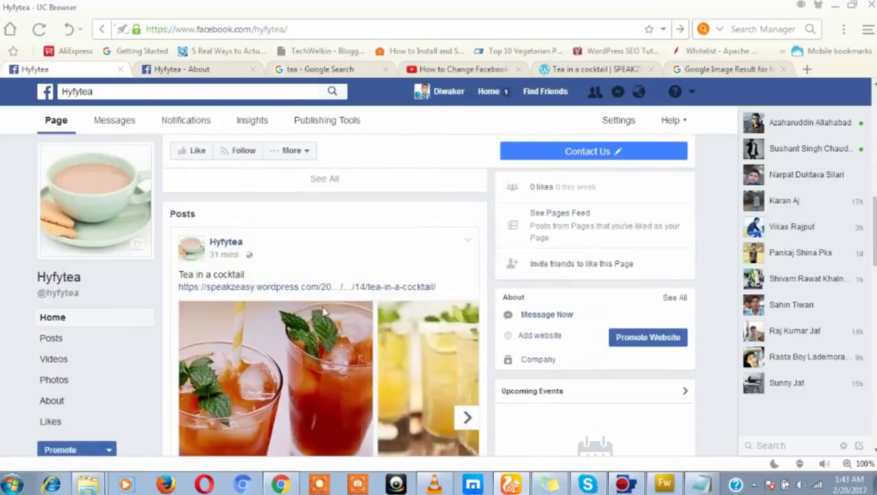
click(227, 243)
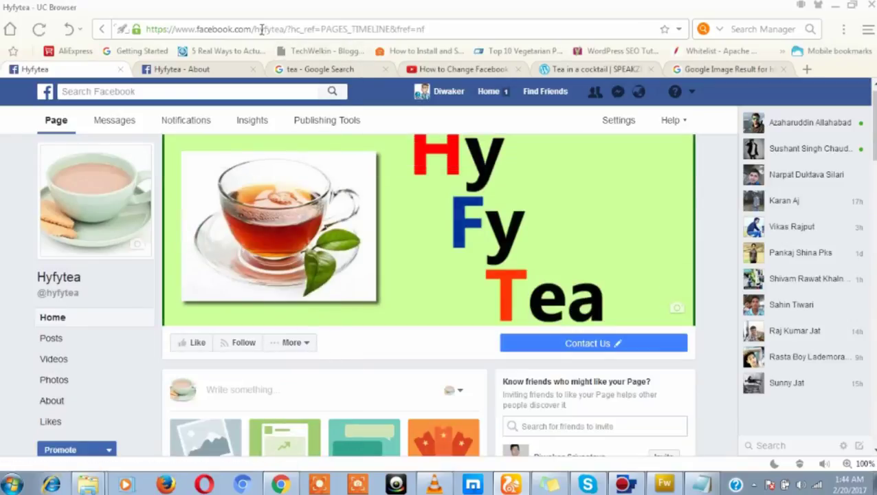
drag(257, 30, 282, 28)
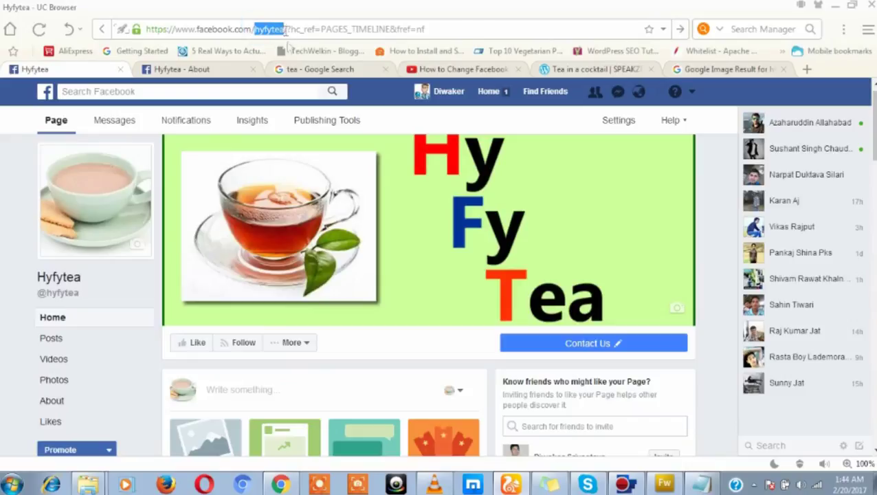
- Open the Page's About section and look through the Page info fields down to the website entry
scroll(356, 265, down, 2)
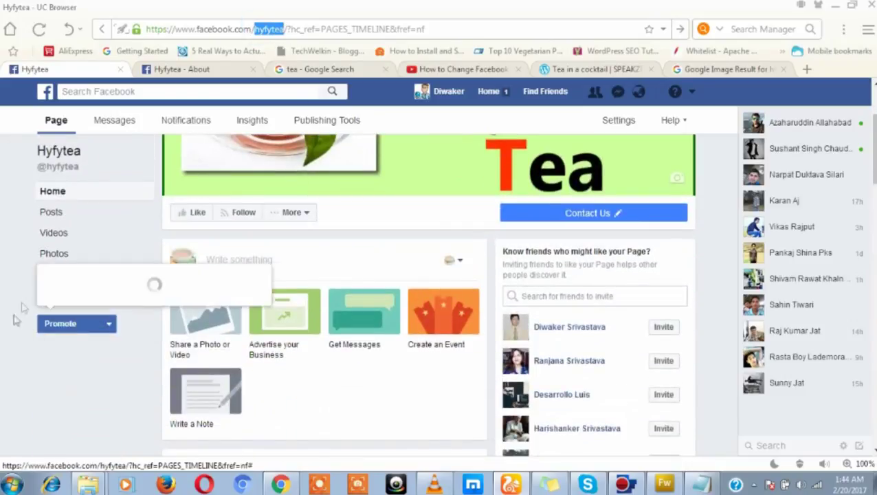
click(11, 294)
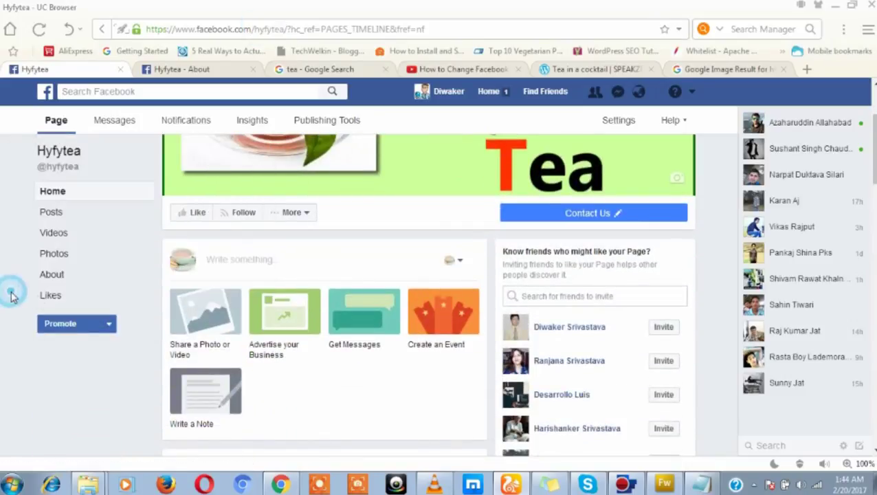
click(57, 275)
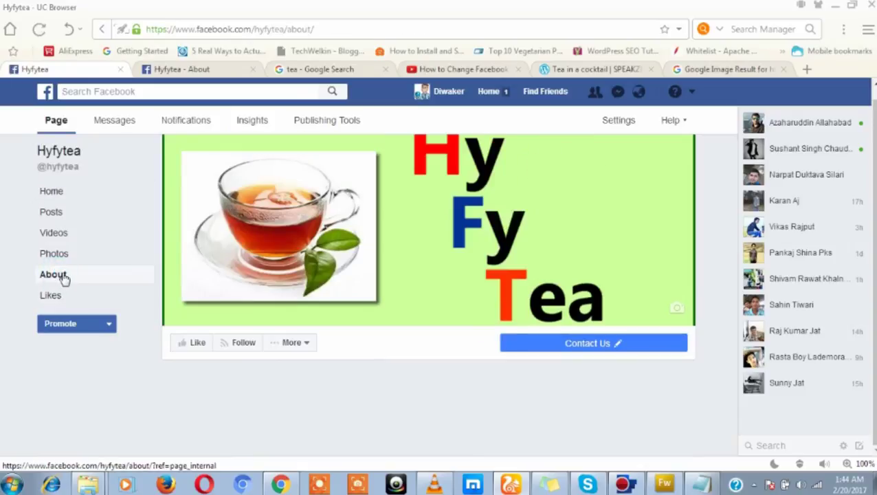
scroll(400, 376, down, 4)
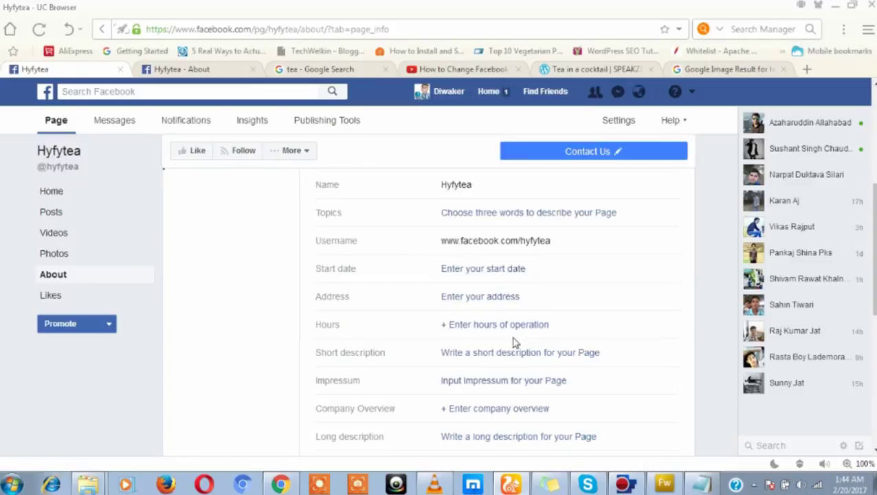
scroll(509, 272, down, 1)
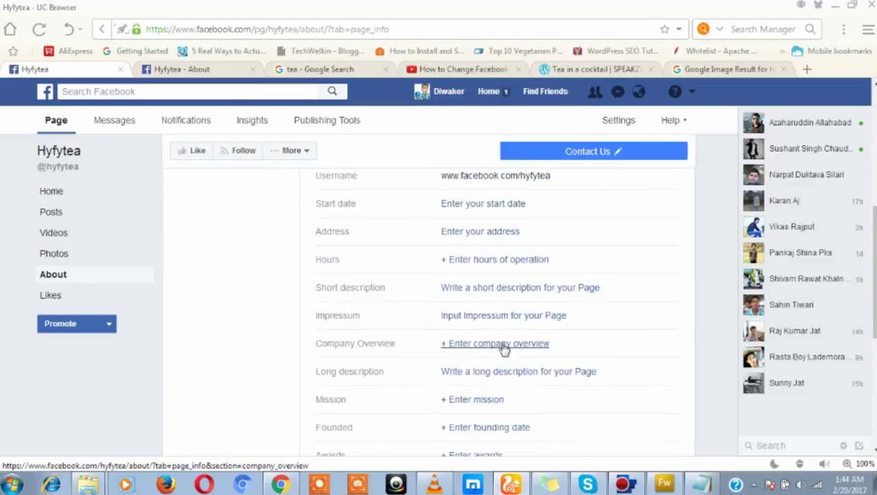
scroll(505, 350, down, 3)
scroll(513, 366, down, 2)
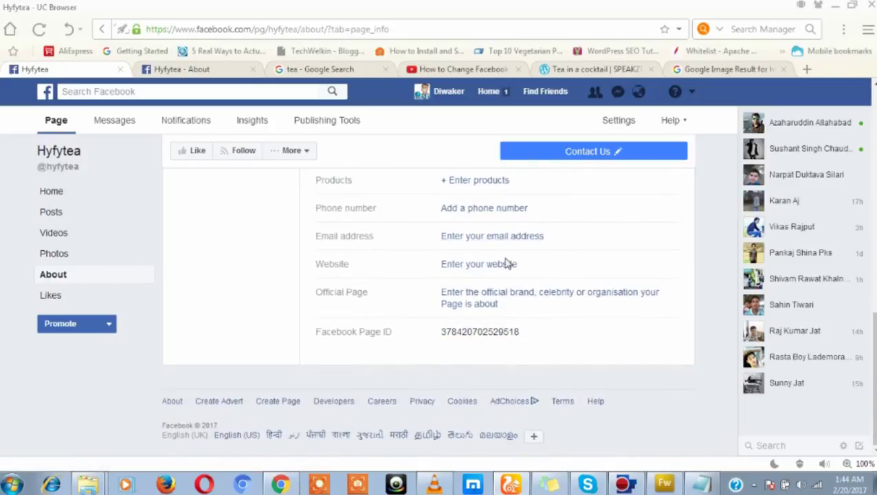
- Set the Page's website to hyfytea.in in the Page info, save the change and check the saved entry
click(505, 266)
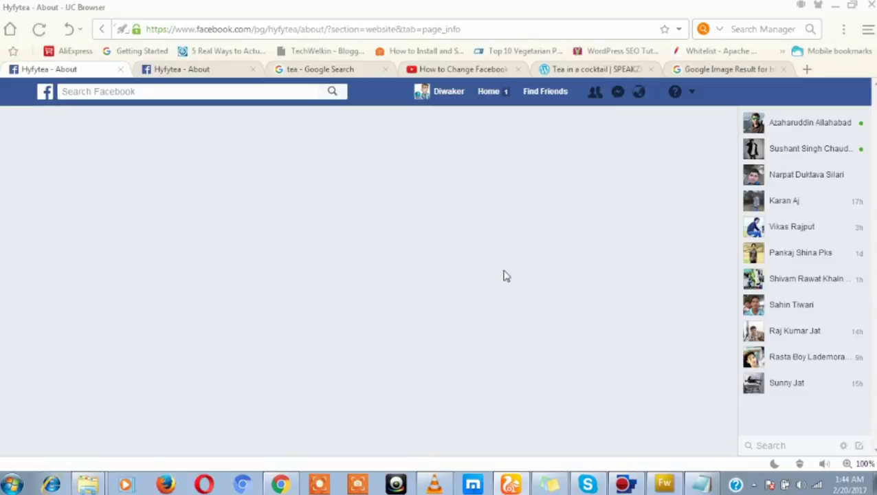
scroll(508, 296, down, 5)
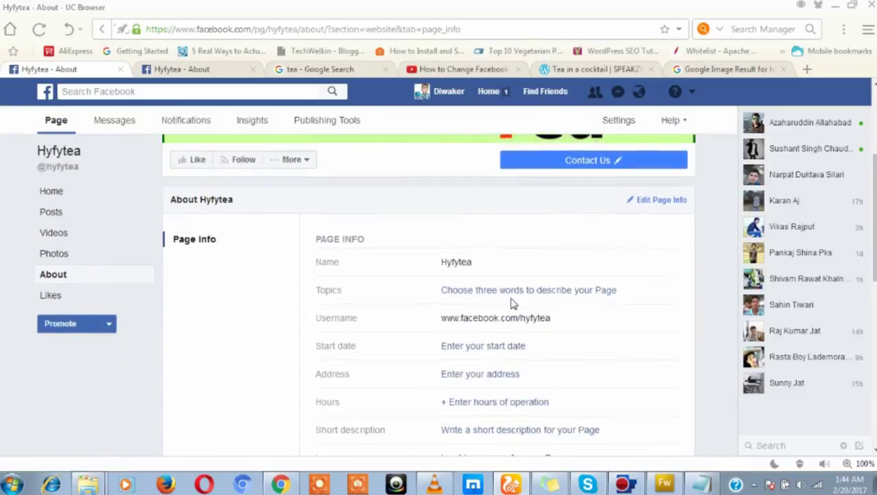
click(511, 319)
text(hy)
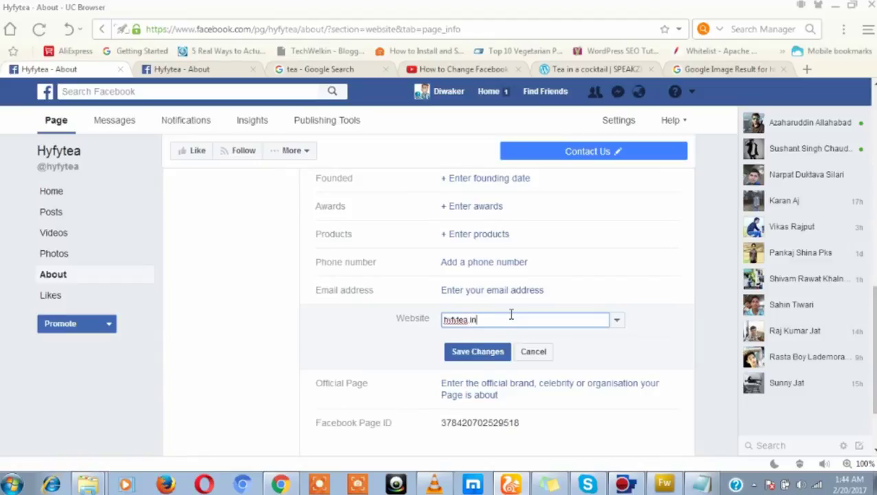
text(fytea.in)
click(501, 354)
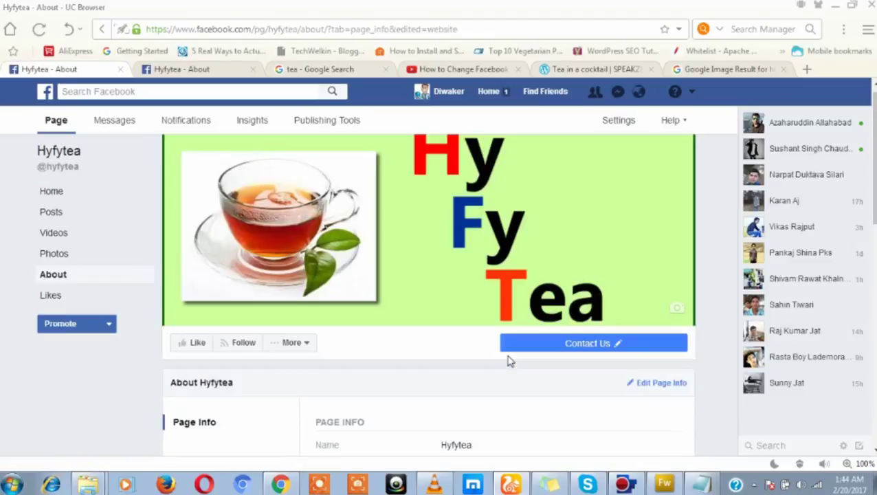
scroll(510, 361, down, 5)
scroll(508, 362, down, 4)
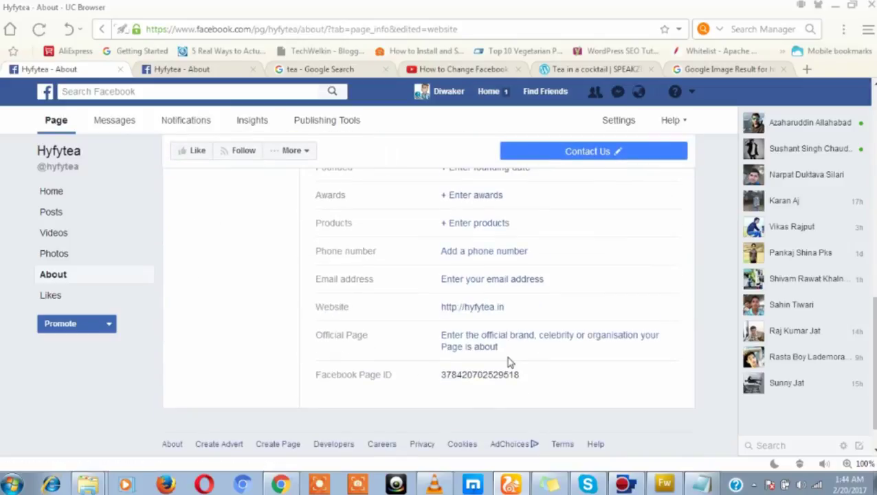
scroll(507, 362, up, 4)
scroll(509, 359, up, 3)
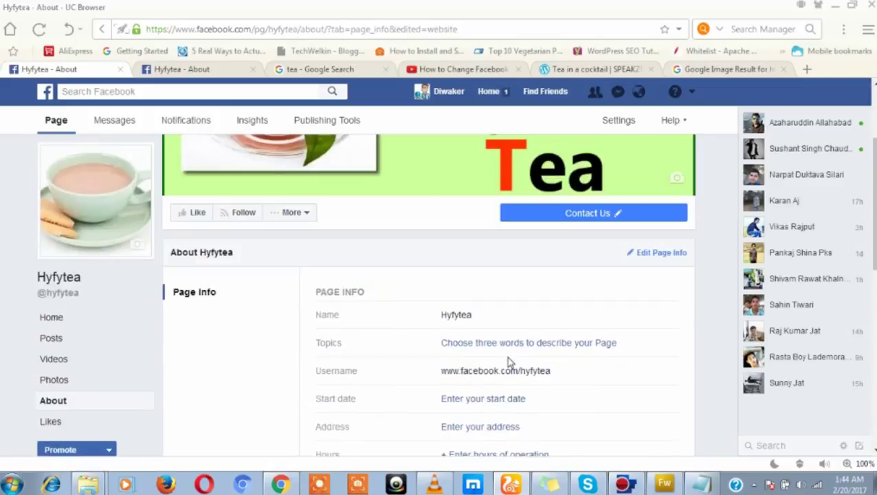
scroll(509, 363, up, 2)
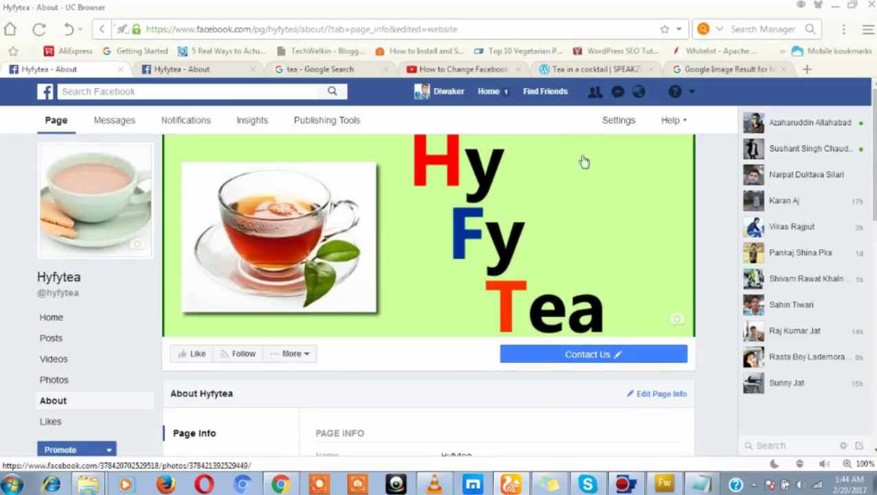
- Open the Page's general settings and examine the country restrictions options, closing them without saving
click(612, 124)
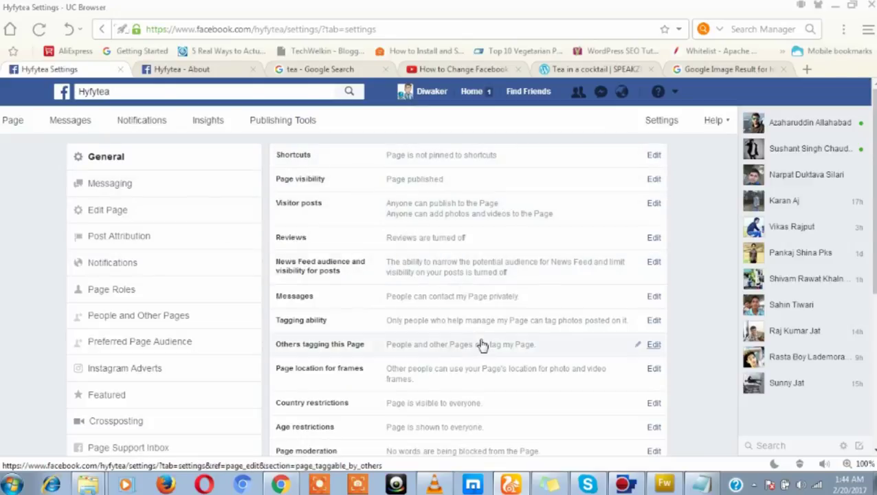
scroll(481, 347, down, 2)
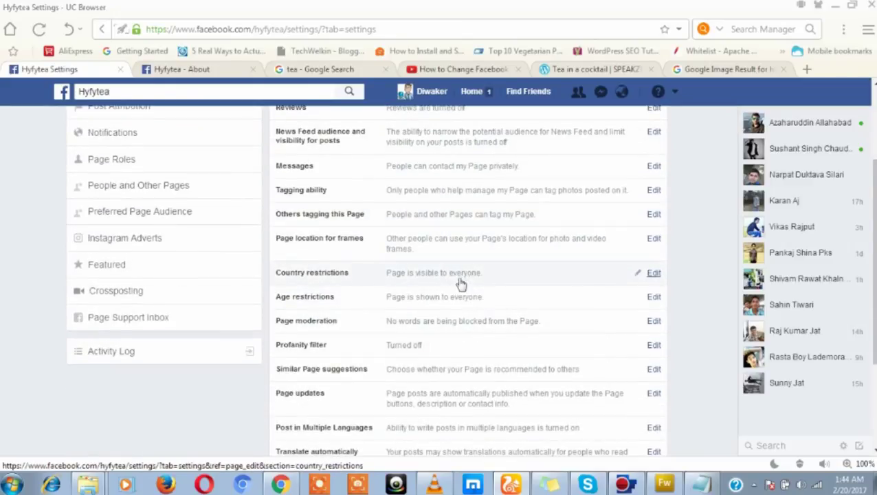
click(654, 275)
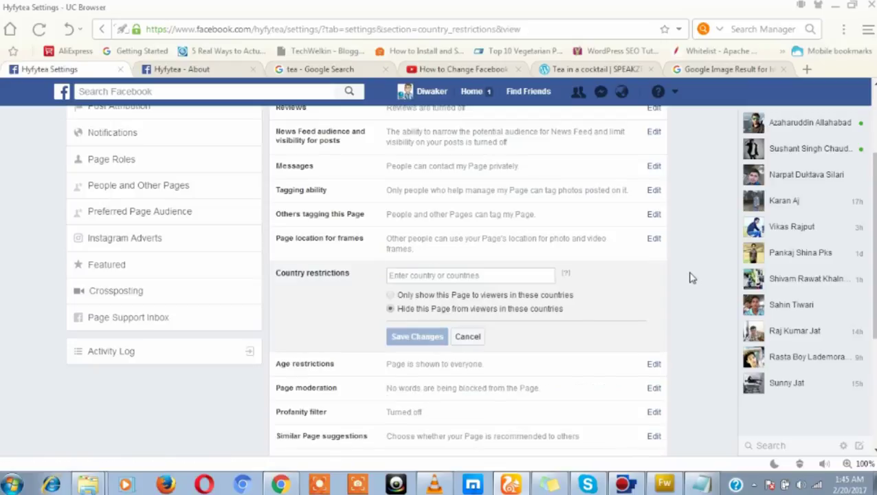
click(469, 337)
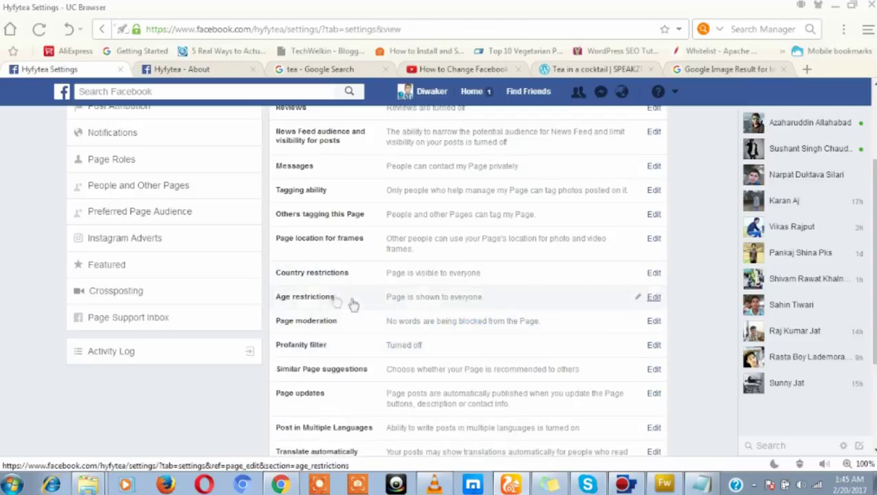
- Look through the general settings list, from page visibility and visitor posts down to merging and removing the Page
scroll(533, 294, up, 3)
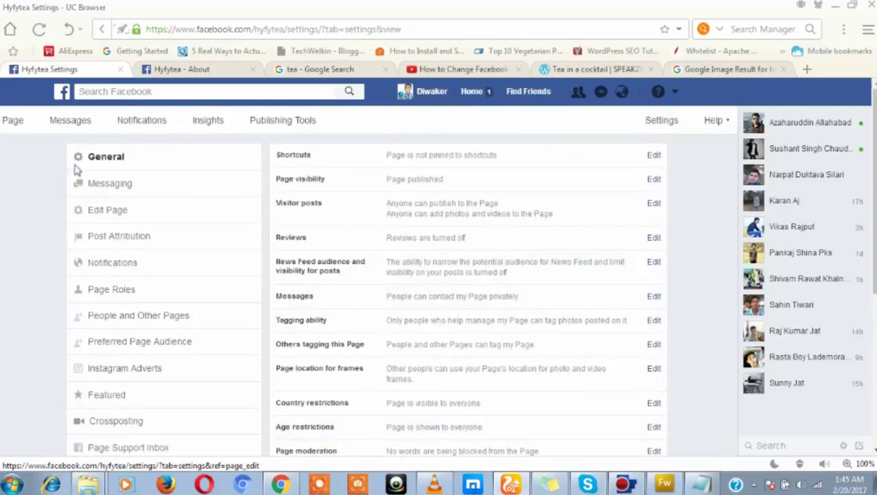
scroll(390, 250, down, 4)
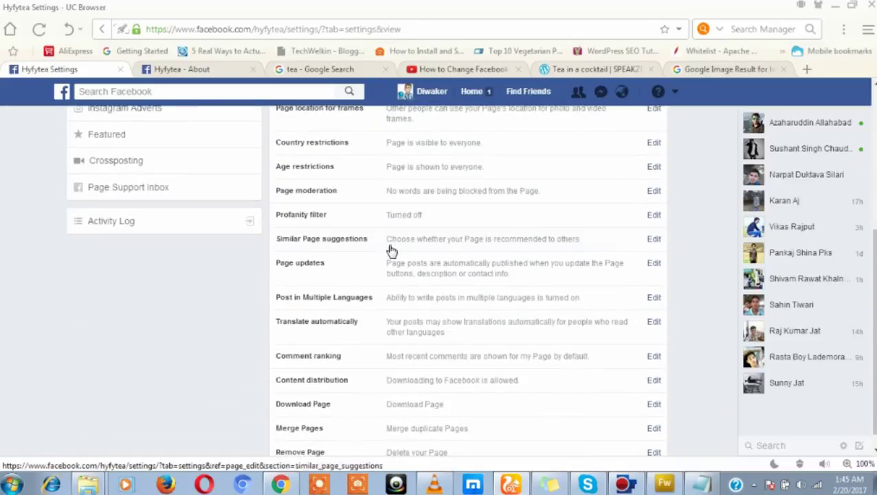
scroll(379, 232, up, 2)
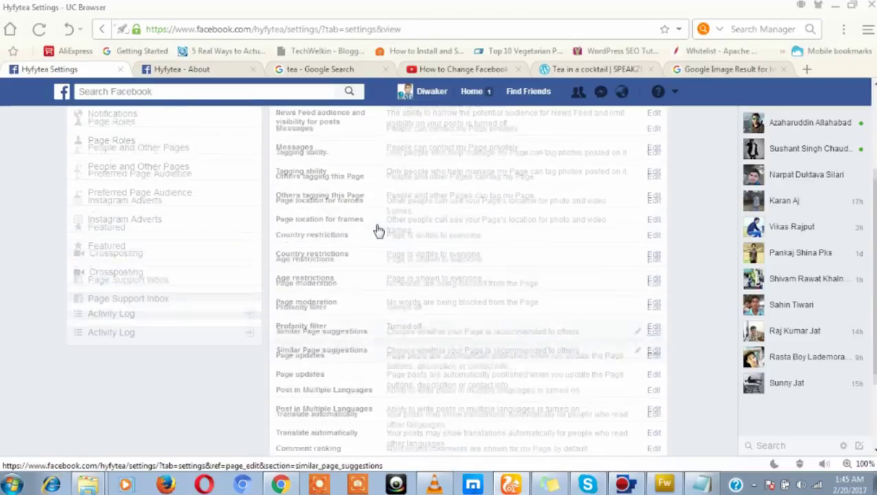
scroll(377, 230, up, 2)
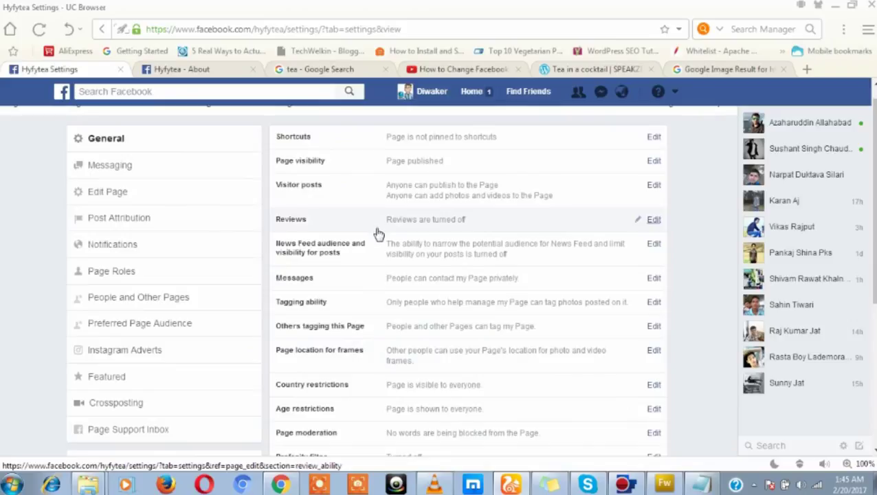
scroll(377, 233, down, 1)
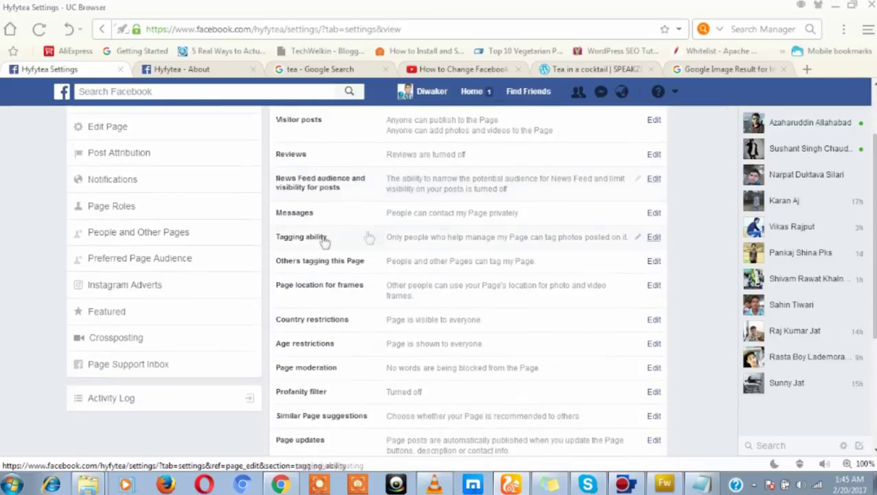
- Open the Page Roles settings and examine the role types offered for assigning a new Page role
click(129, 213)
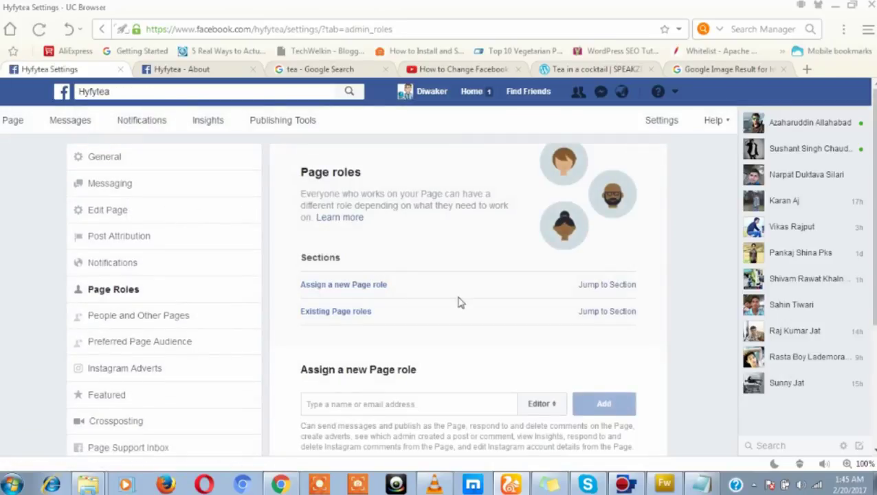
scroll(501, 374, down, 2)
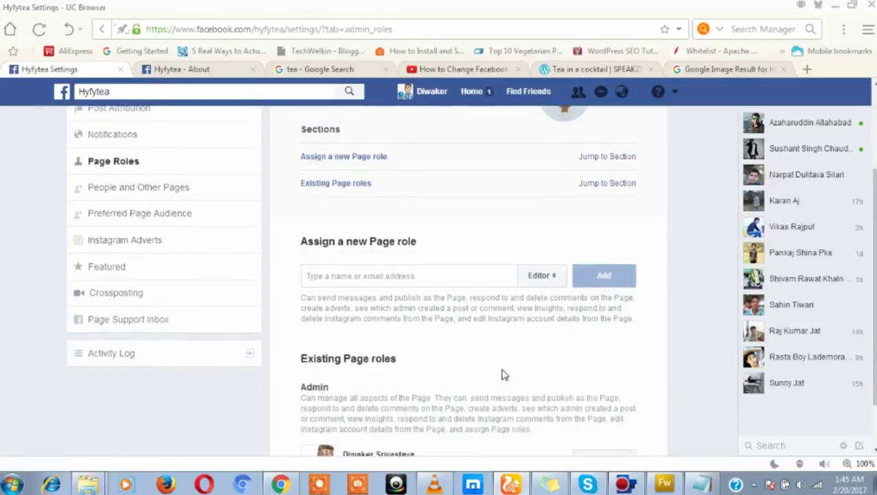
click(434, 275)
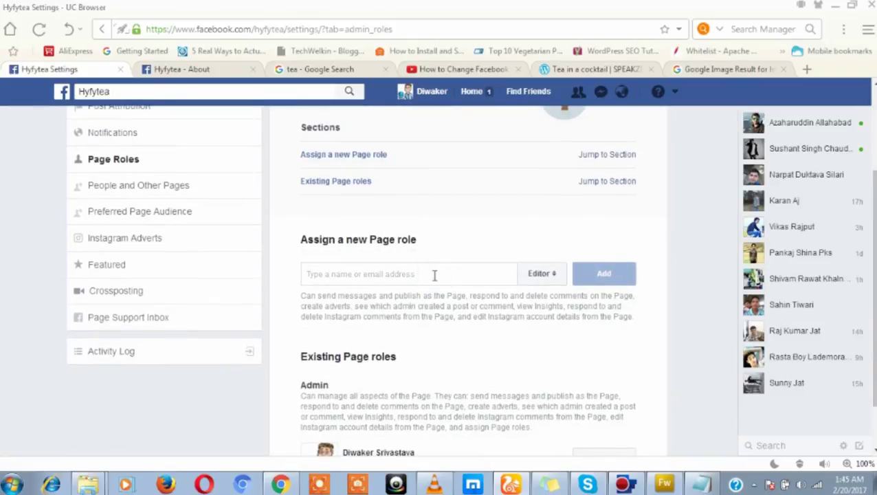
click(553, 277)
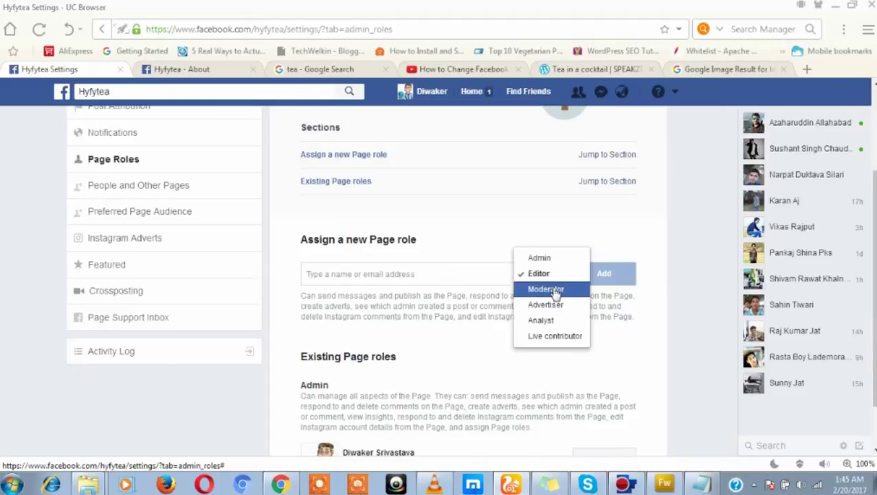
scroll(673, 280, up, 2)
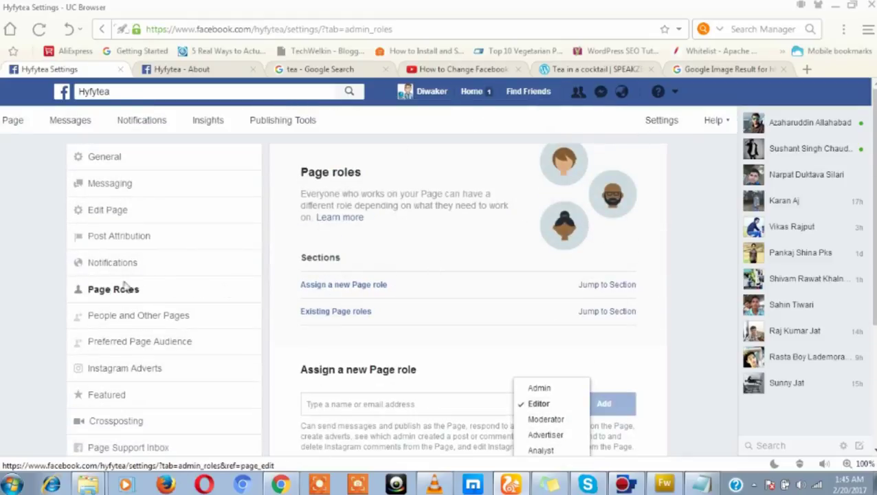
click(695, 346)
scroll(666, 370, down, 3)
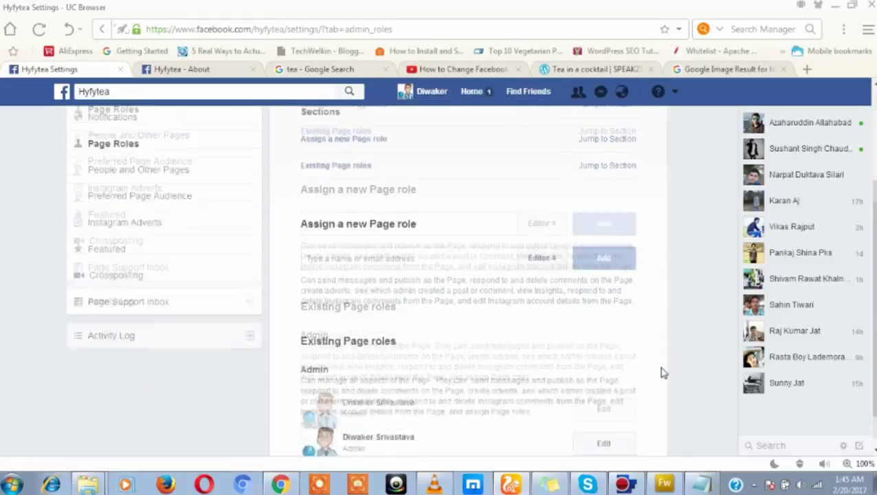
- Review the existing Admin entry and the role choices for a new person, leaving the new role unassigned
click(550, 213)
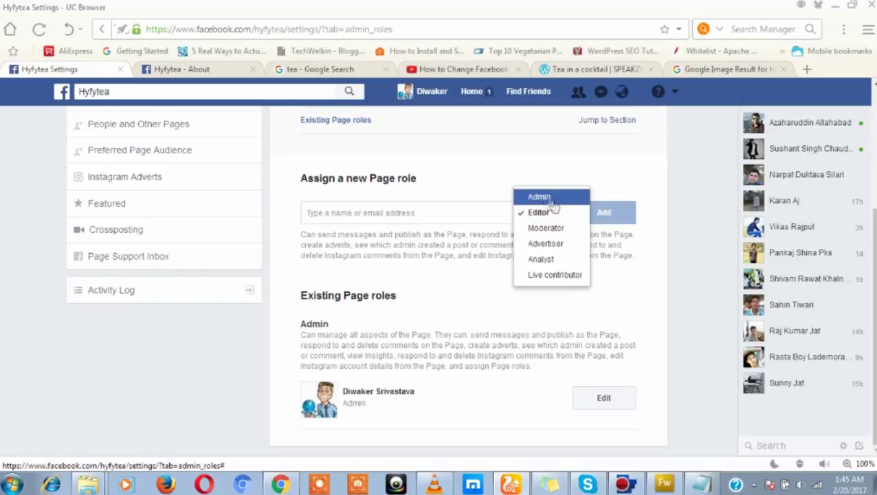
click(700, 251)
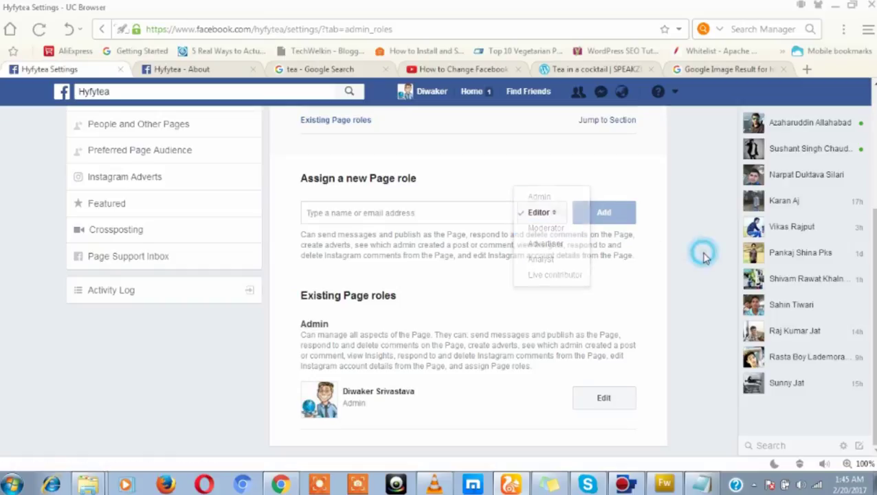
drag(342, 396, 423, 403)
click(477, 267)
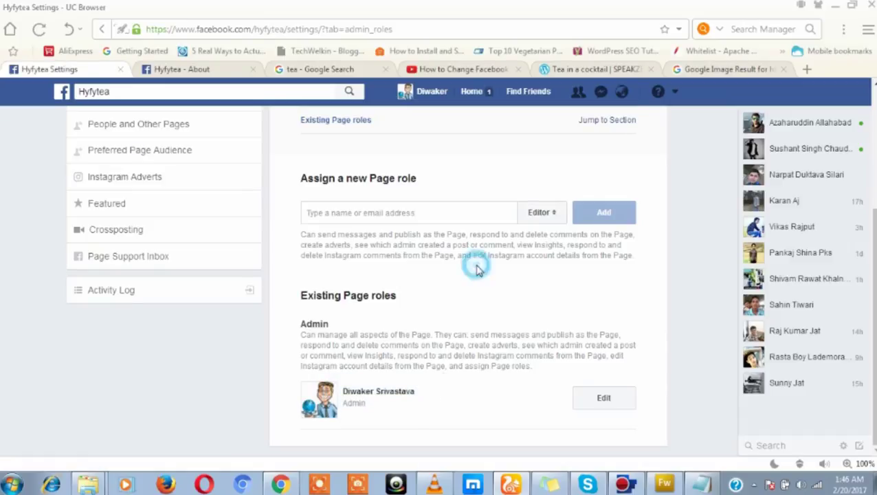
click(444, 214)
click(547, 213)
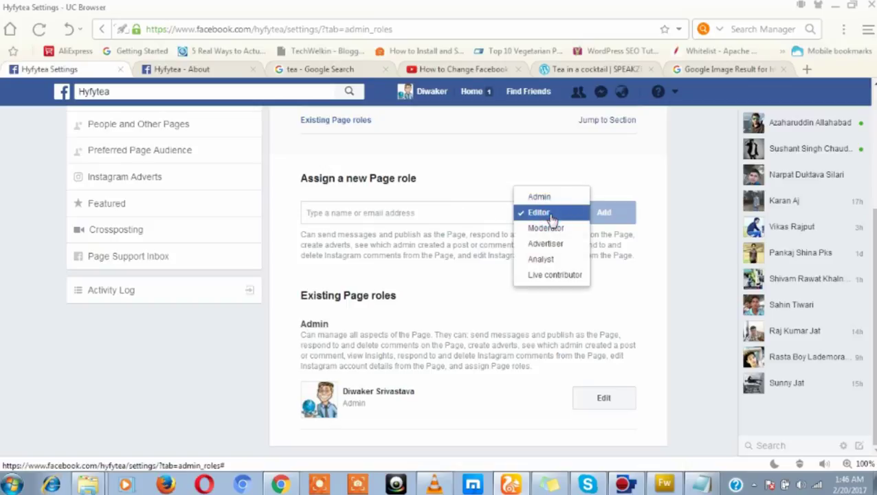
click(689, 240)
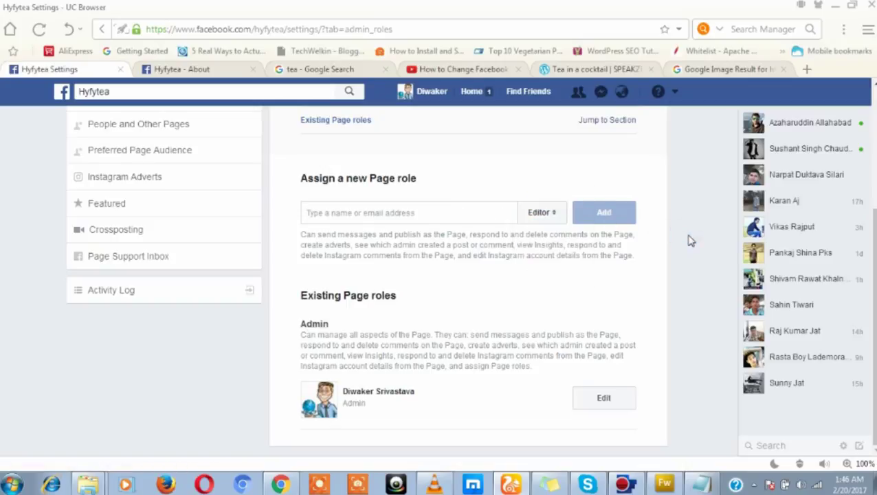
scroll(654, 269, up, 2)
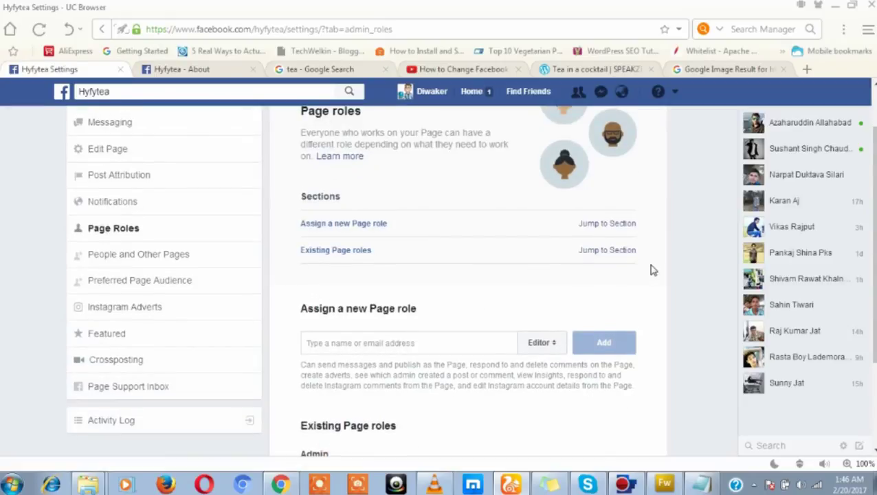
scroll(653, 272, up, 1)
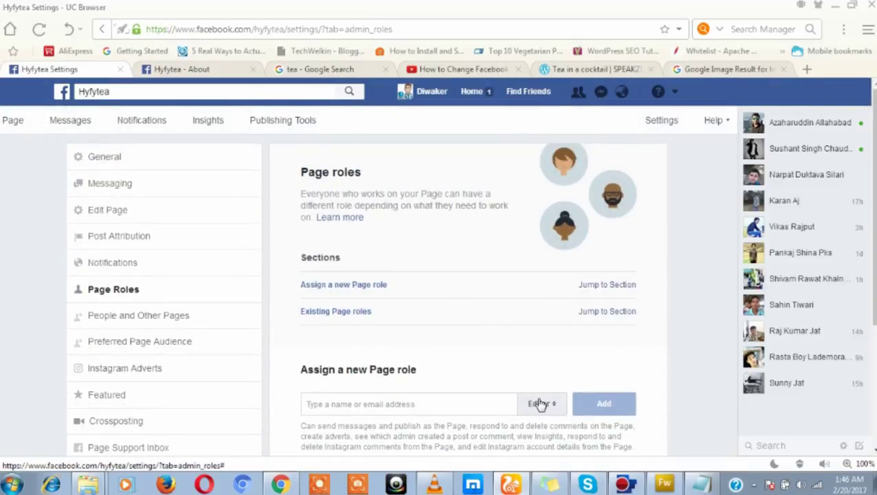
- Open the Edit Page settings and browse the available Page templates, closing the list without switching from the Business template
click(103, 217)
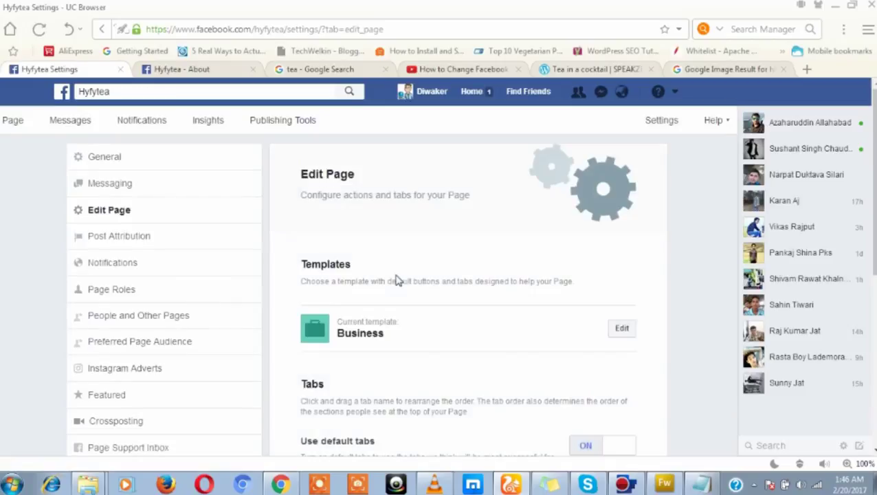
scroll(397, 281, down, 3)
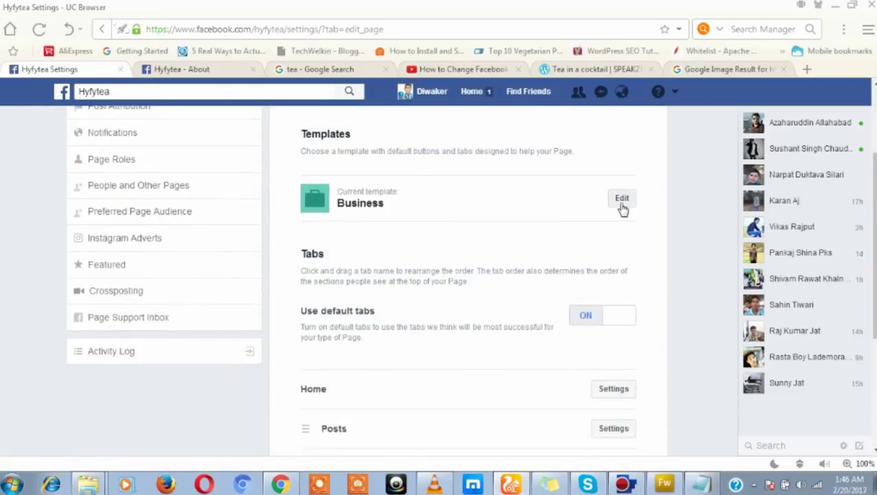
click(622, 204)
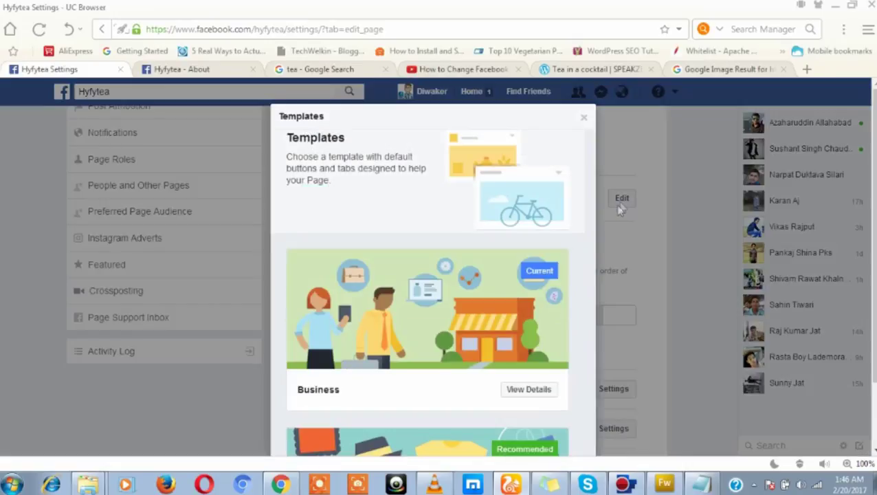
scroll(560, 292, down, 7)
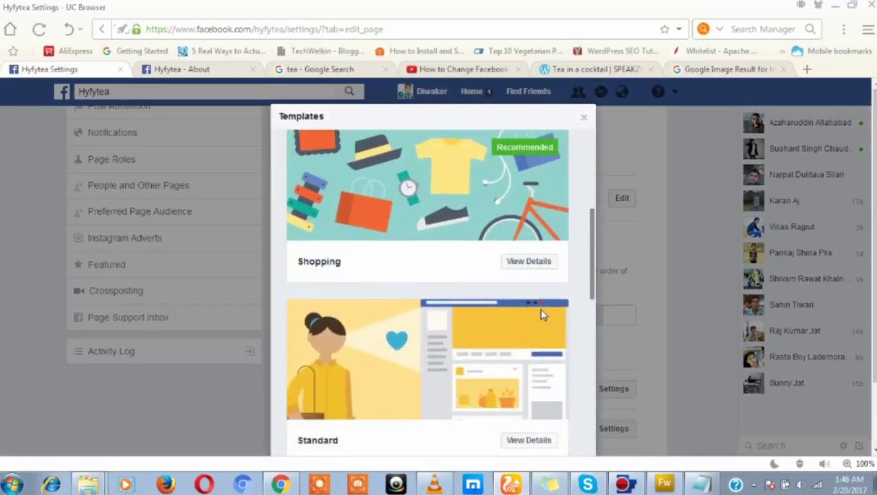
scroll(544, 315, down, 1)
scroll(542, 315, down, 5)
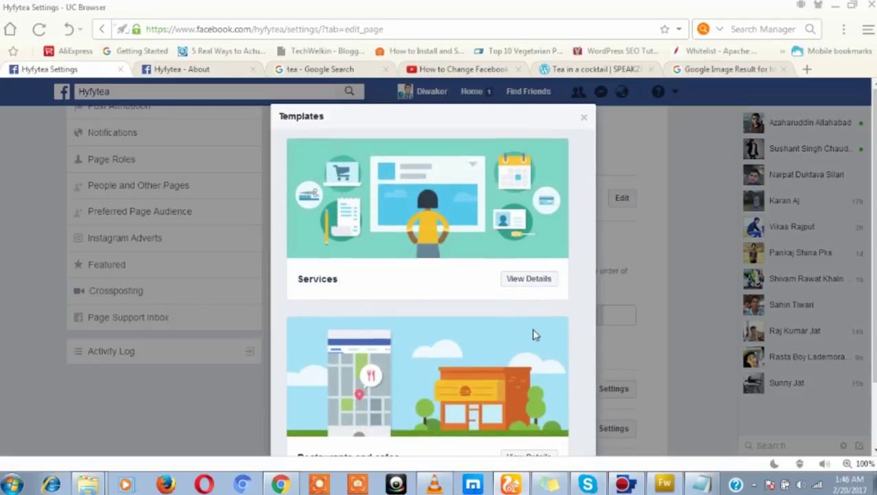
click(584, 117)
- Look over the Page's tab list and examine the sharing URL settings of the Posts and Videos tabs, closing each one
scroll(598, 309, down, 3)
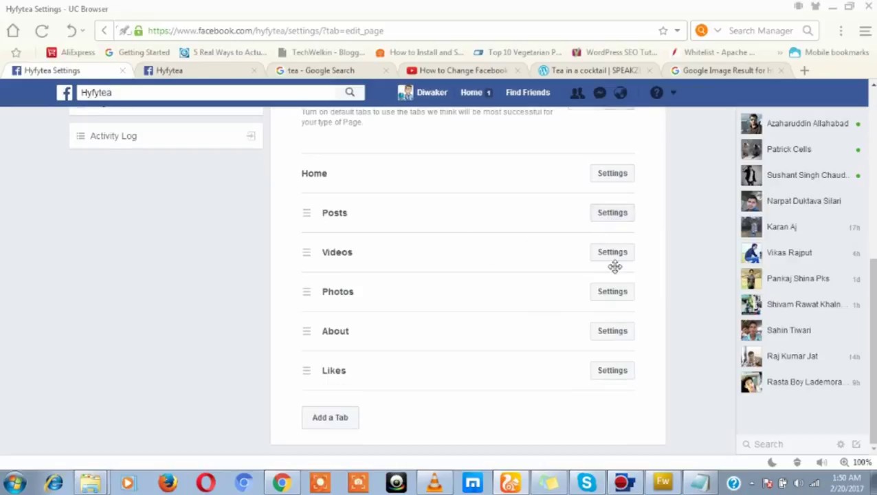
scroll(613, 266, up, 2)
scroll(616, 272, up, 3)
scroll(616, 273, down, 5)
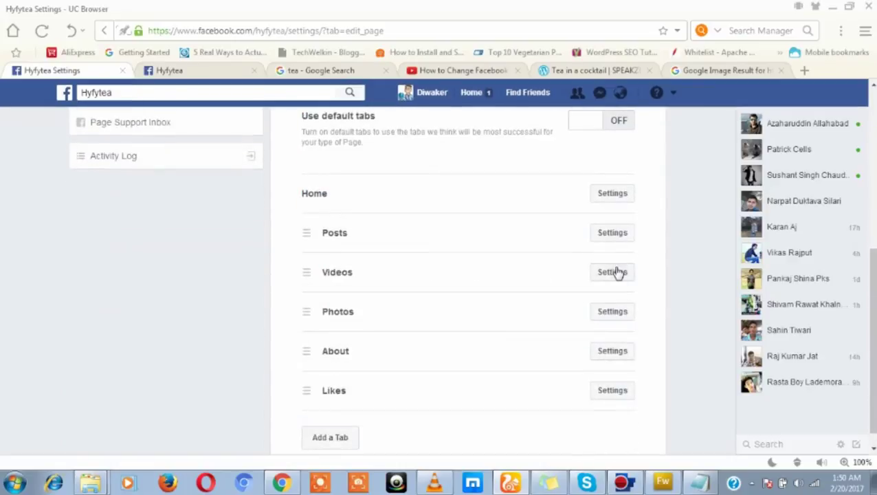
click(608, 234)
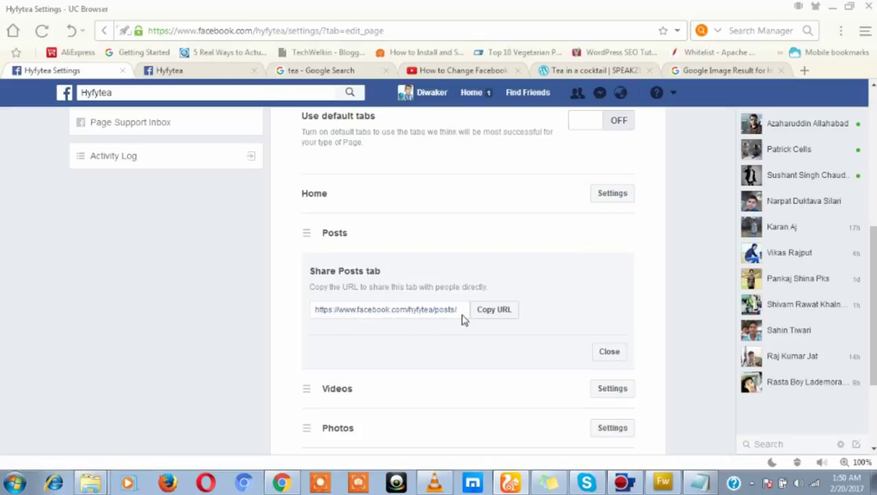
click(610, 353)
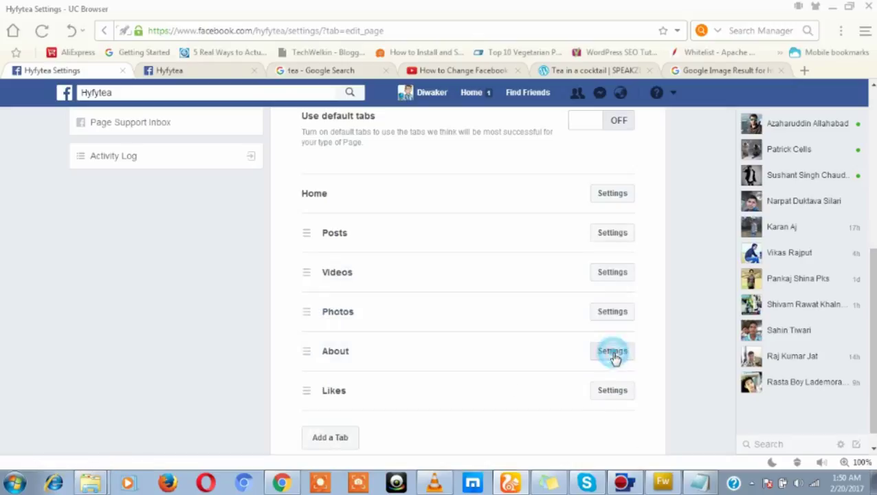
click(609, 271)
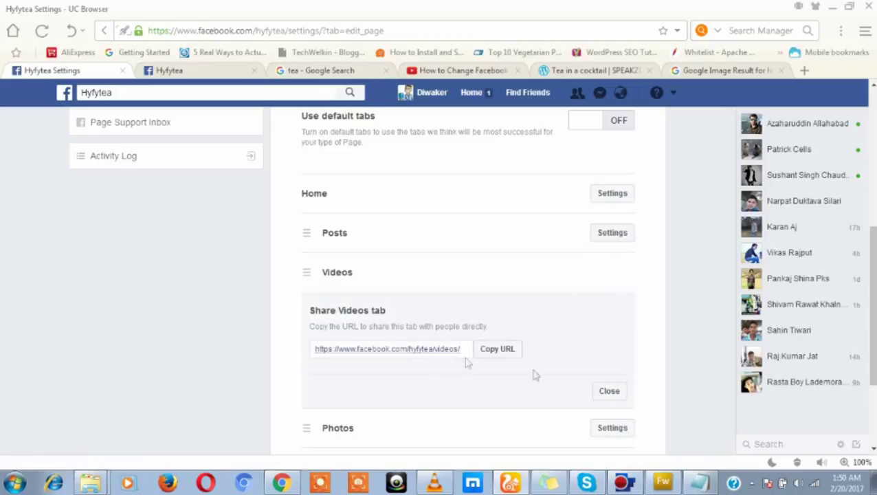
click(607, 391)
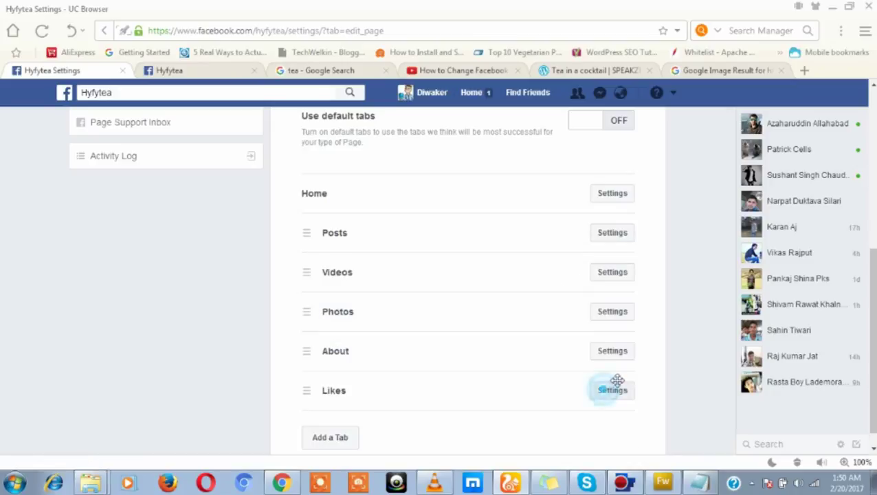
- Examine the sharing URL settings of the Photos and Likes tabs, and review the Edit Page template and tab options
click(599, 291)
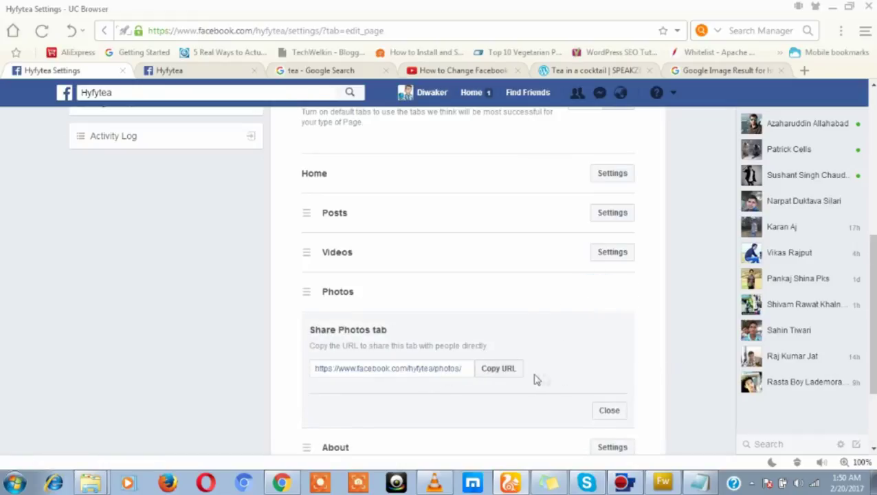
click(599, 410)
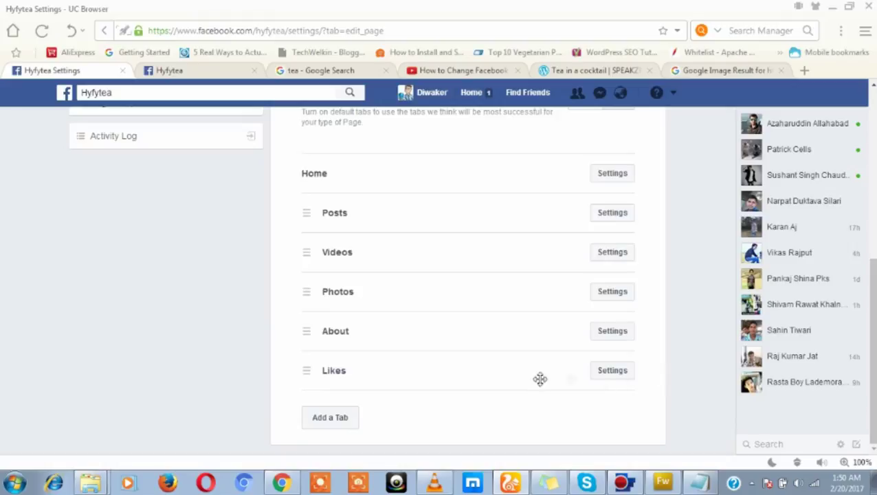
click(603, 378)
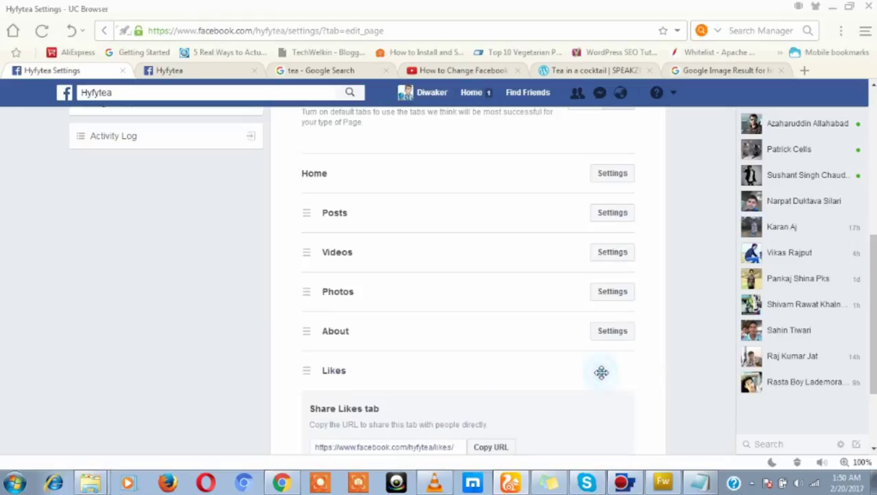
scroll(529, 377, down, 3)
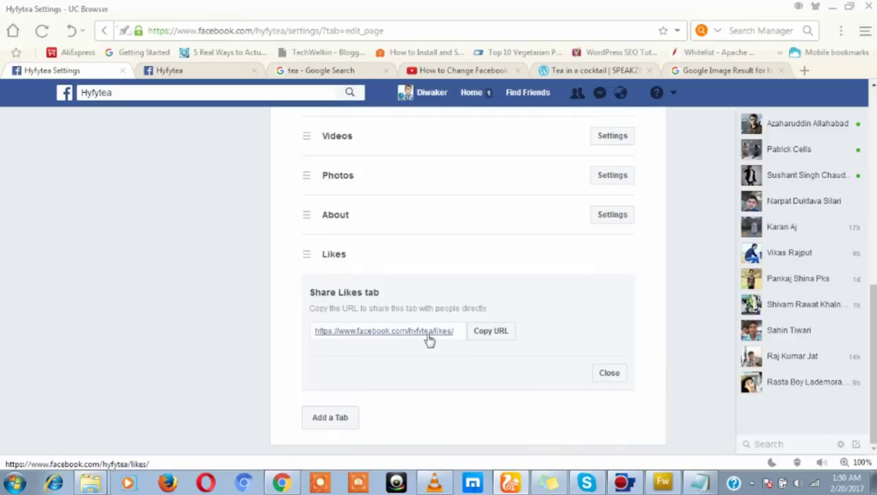
click(602, 375)
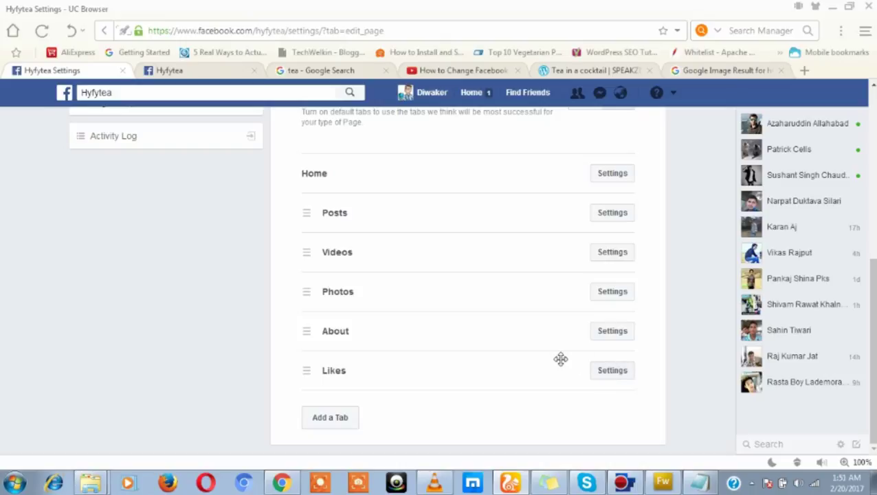
scroll(561, 358, up, 3)
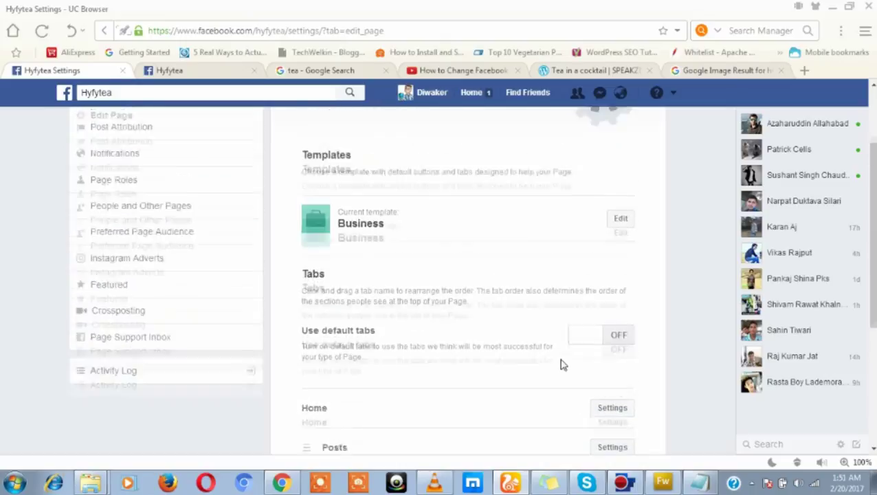
scroll(563, 365, up, 2)
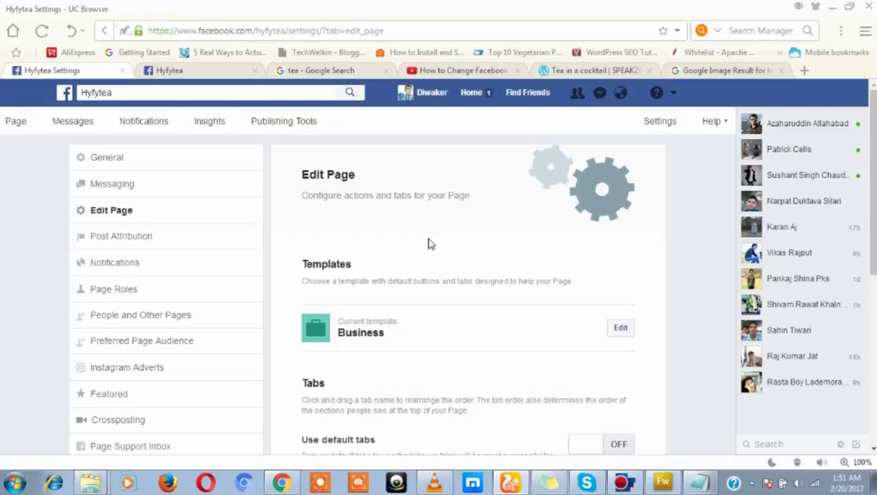
scroll(428, 244, down, 5)
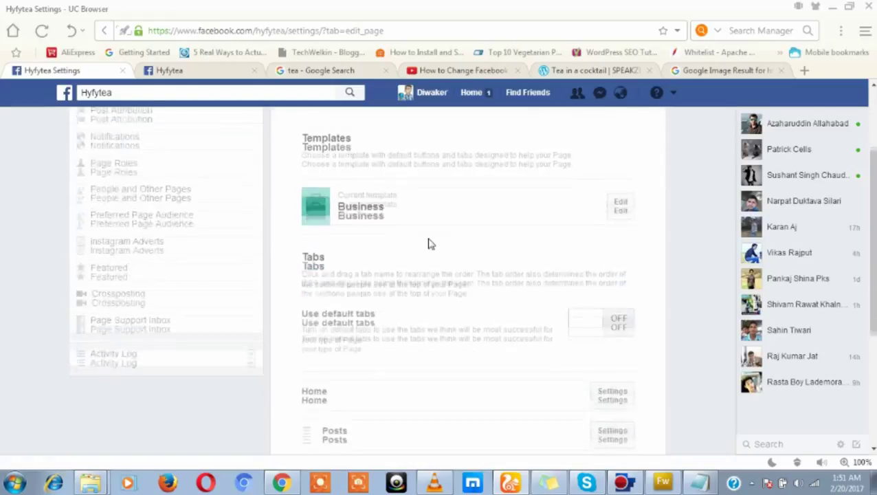
scroll(428, 239, down, 1)
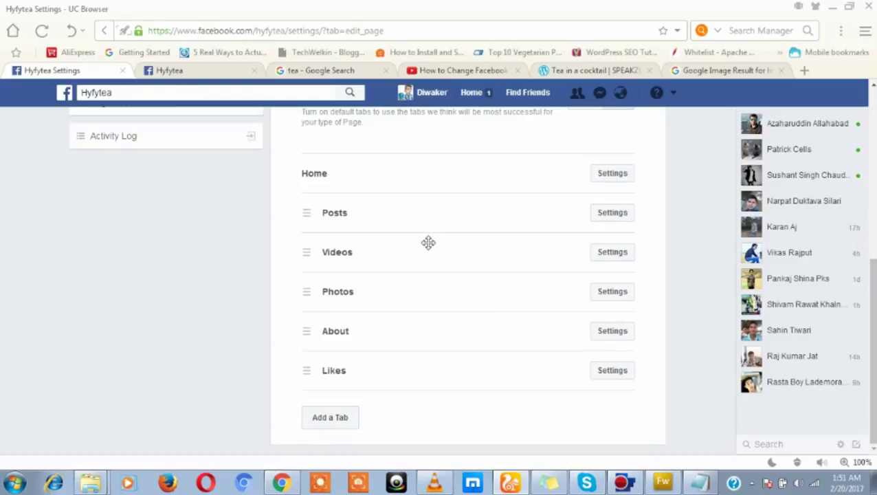
scroll(428, 243, up, 6)
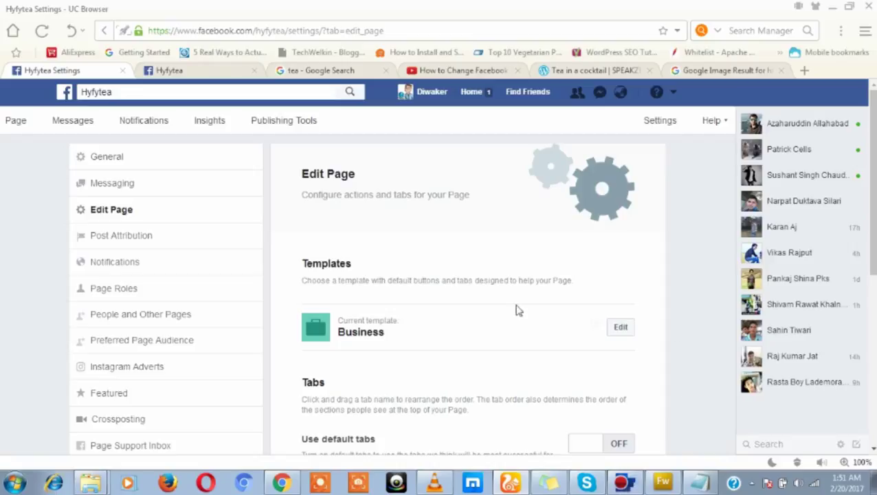
- Review the Page's general settings list down to removing the Page, and return to the Hyfytea Page
click(662, 120)
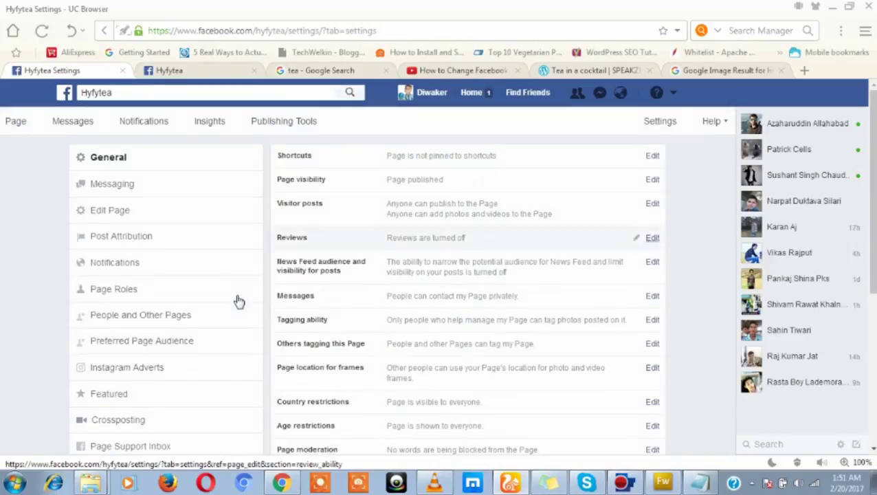
scroll(332, 361, down, 5)
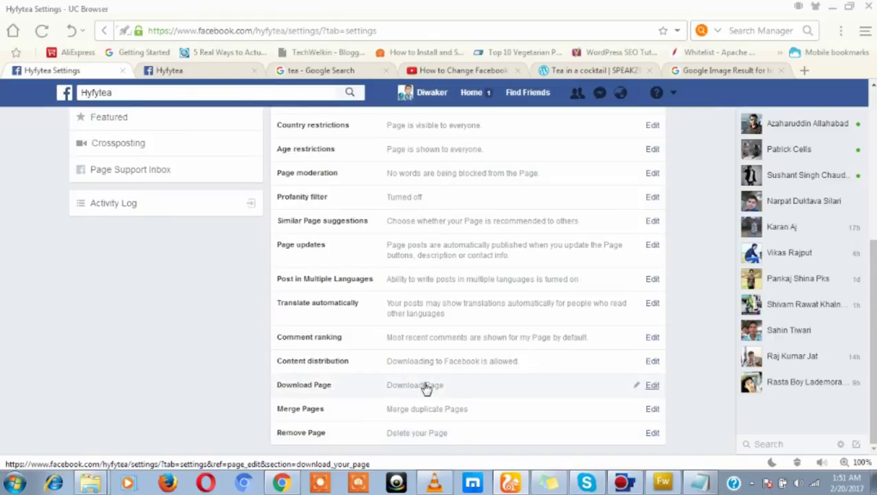
scroll(692, 358, up, 3)
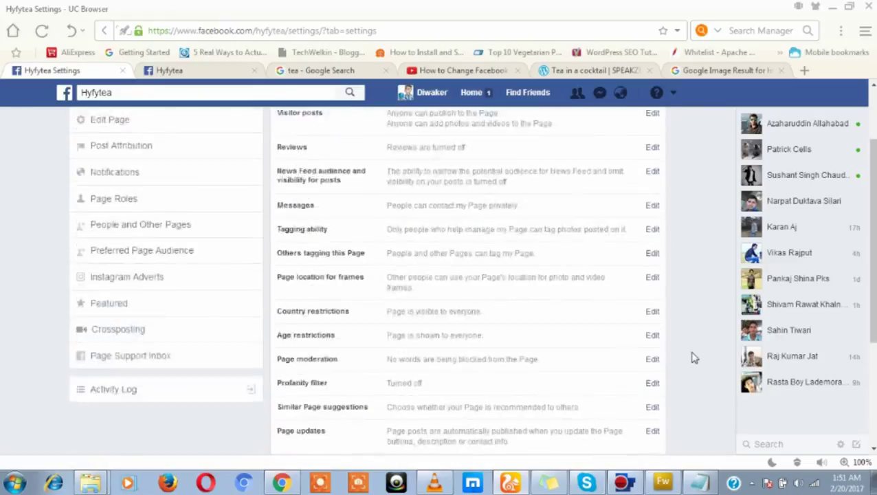
scroll(692, 358, up, 2)
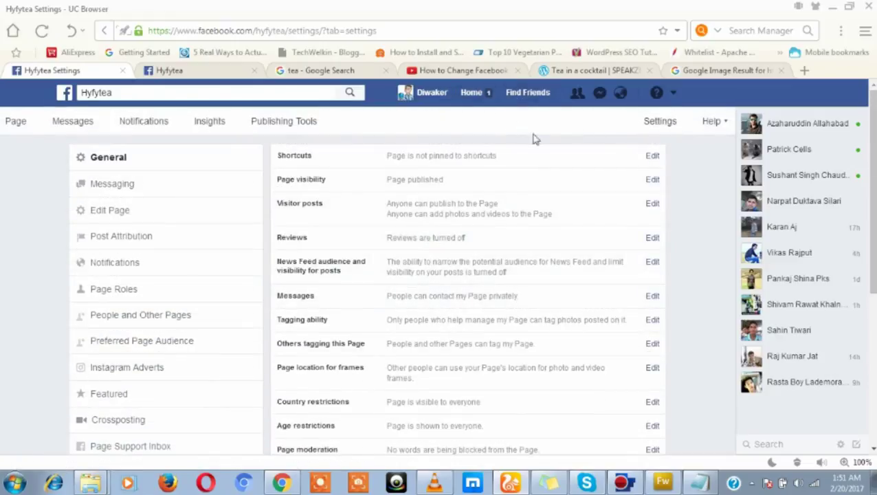
click(674, 94)
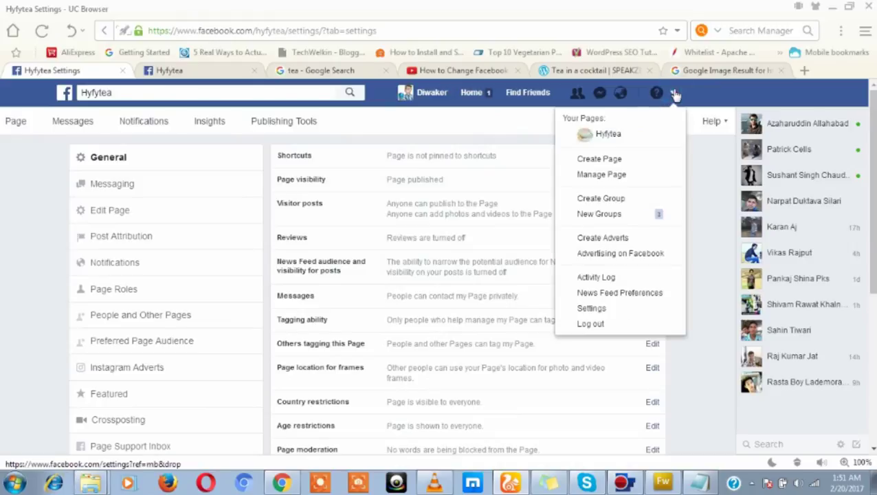
click(630, 137)
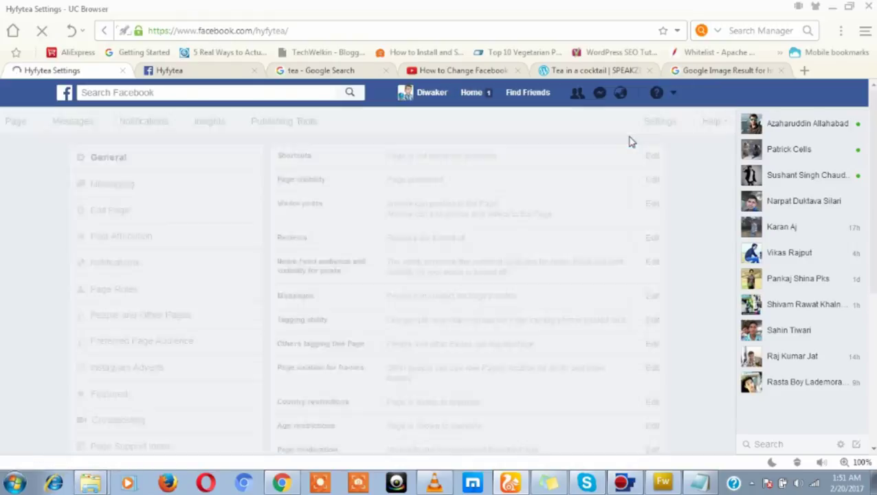